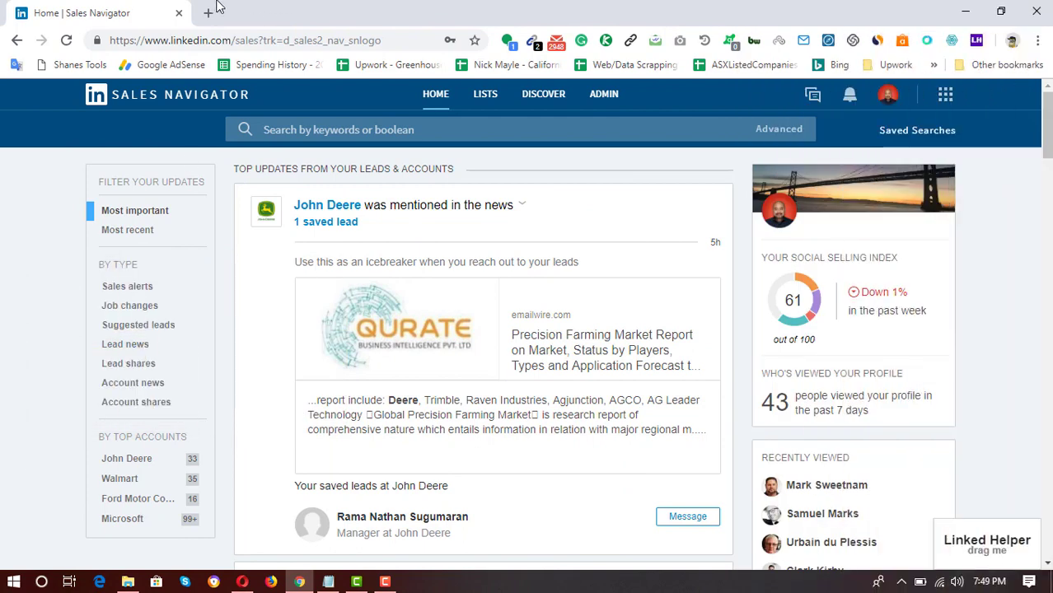
- Open the myip.ms website in a new browser tab
left_click(204, 8)
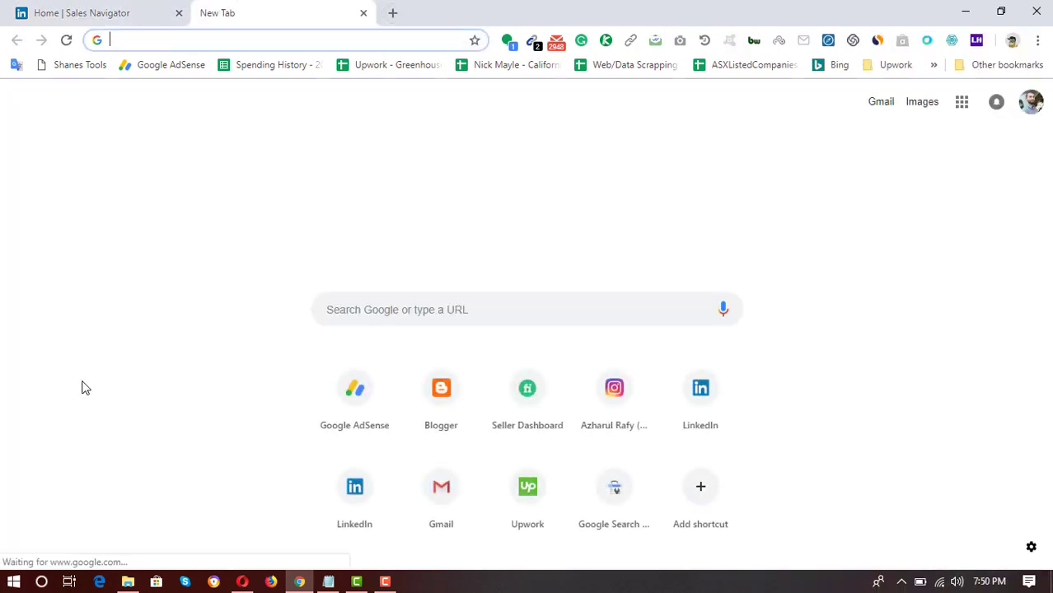
type("myi")
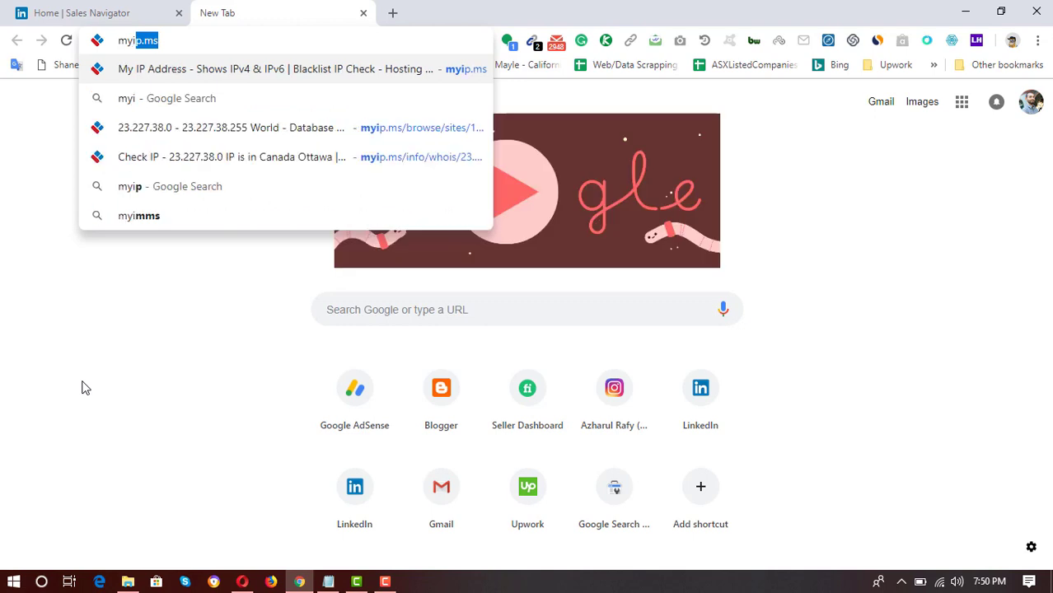
key("Return")
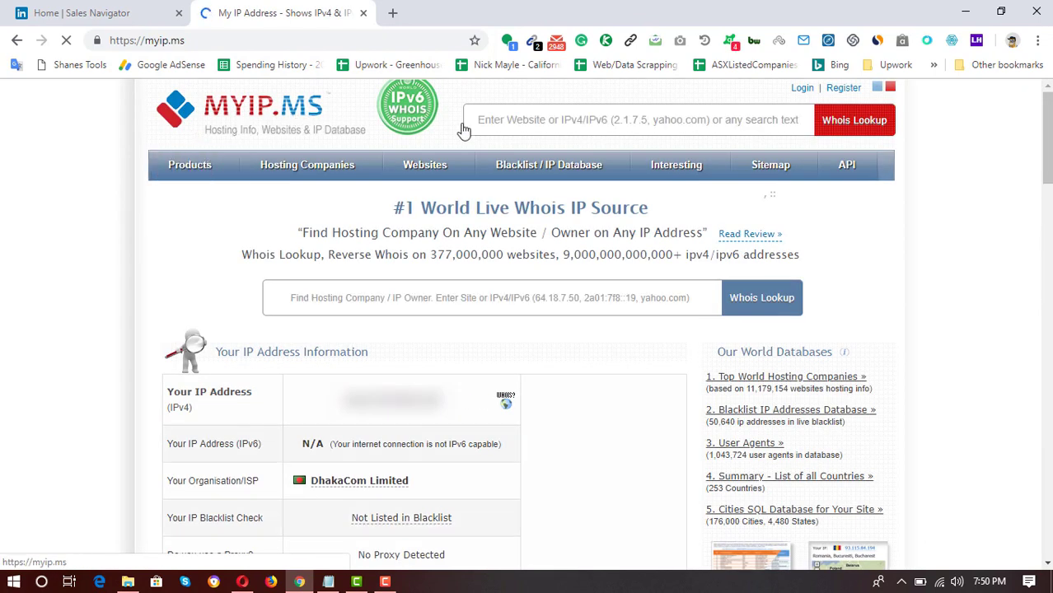
- Run a Whois lookup for the IP address 23.227.38.0
left_click(652, 124)
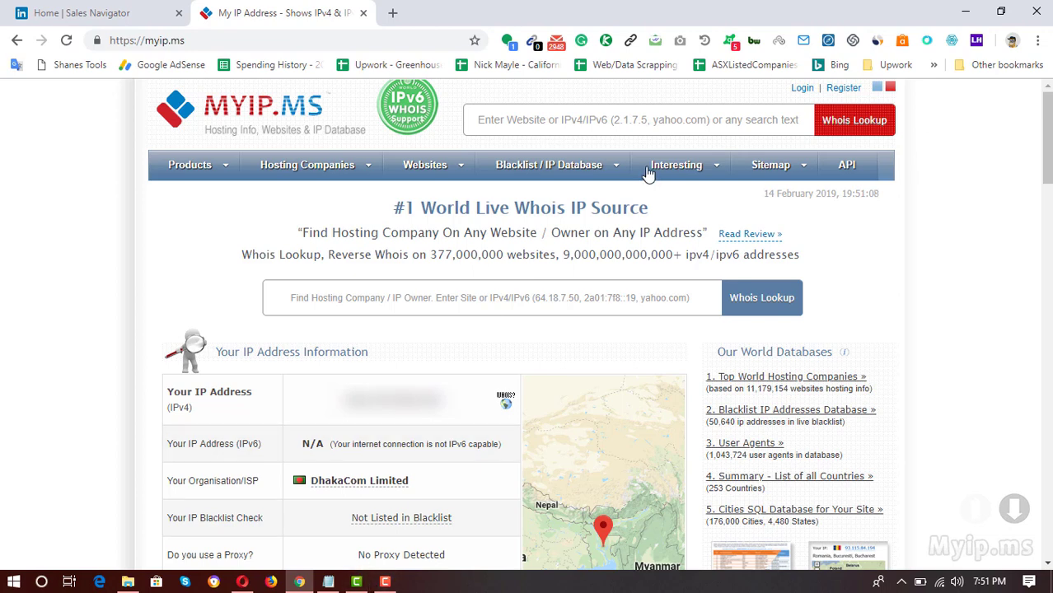
left_click(620, 109)
type("23.227.3")
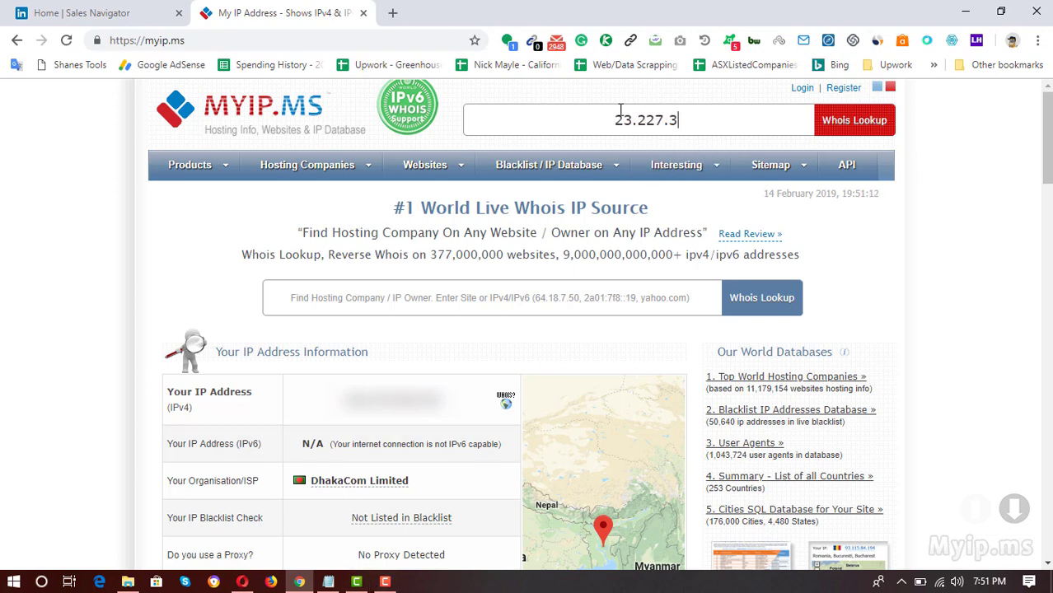
type("8.0")
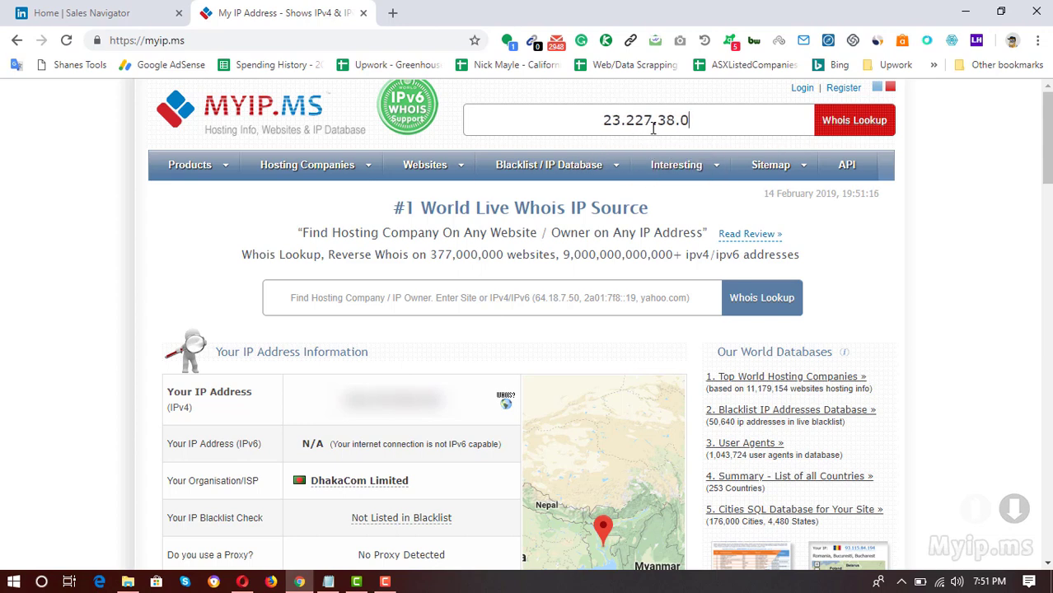
left_click(850, 132)
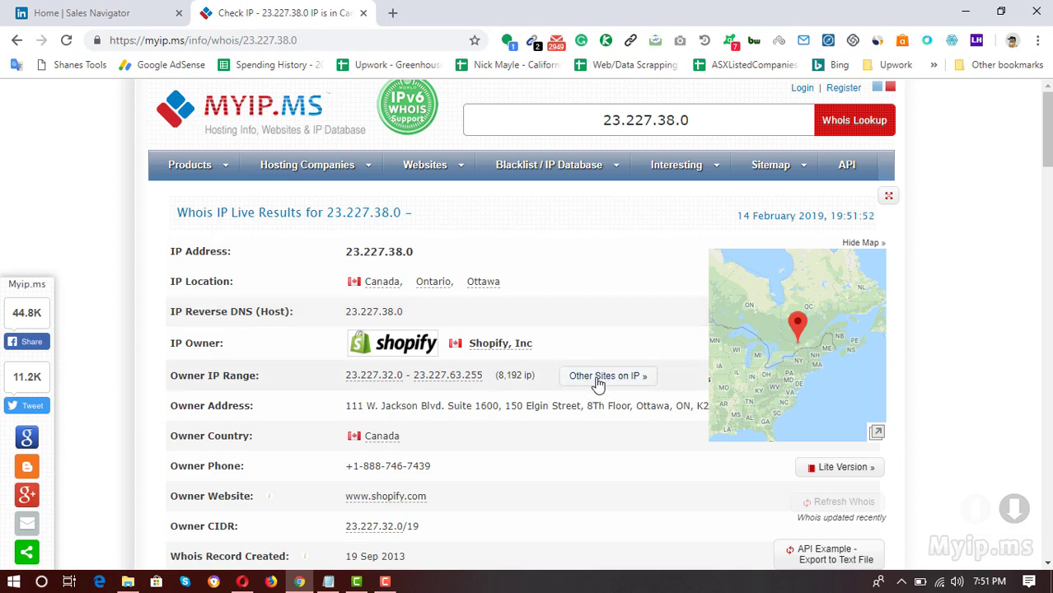
- Open the other sites hosted on this IP and review the known websites for the range 23.227.38.0 - 23.227.38.255
left_click(640, 382)
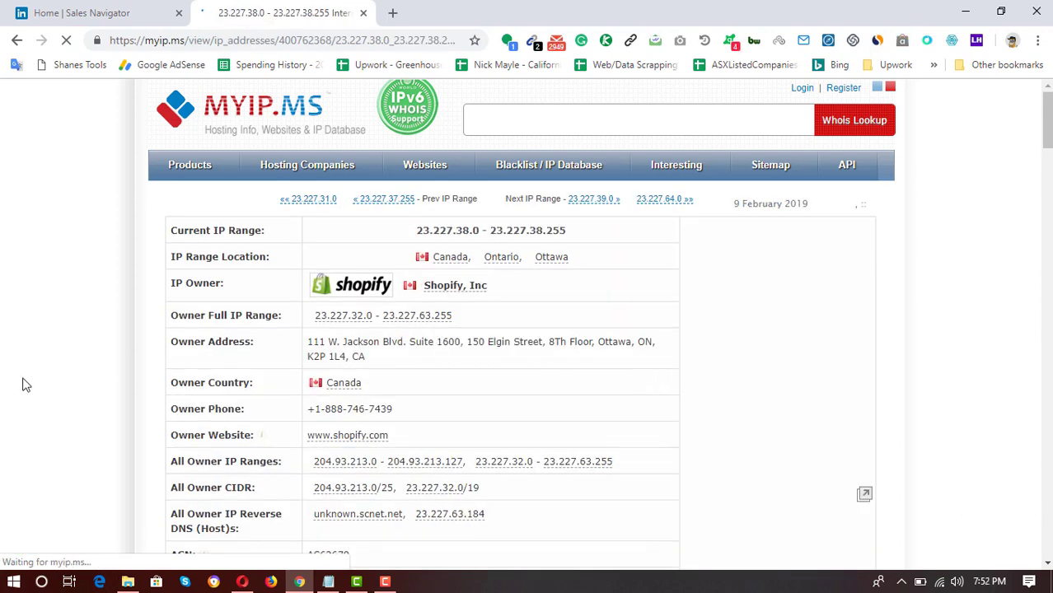
scroll(747, 229, "down", 6)
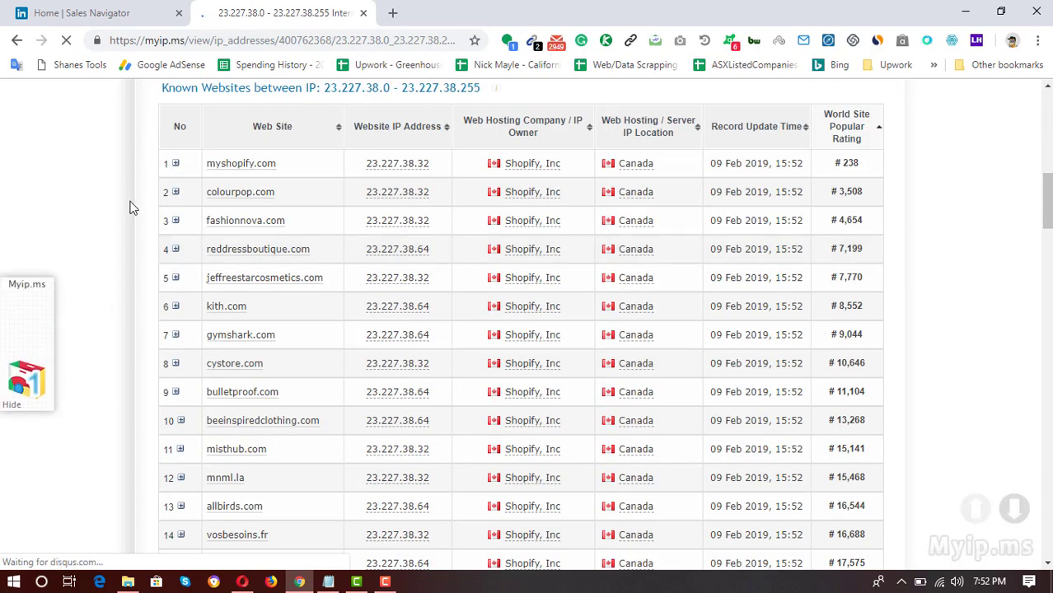
scroll(129, 207, "up", 10)
scroll(250, 225, "down", 5)
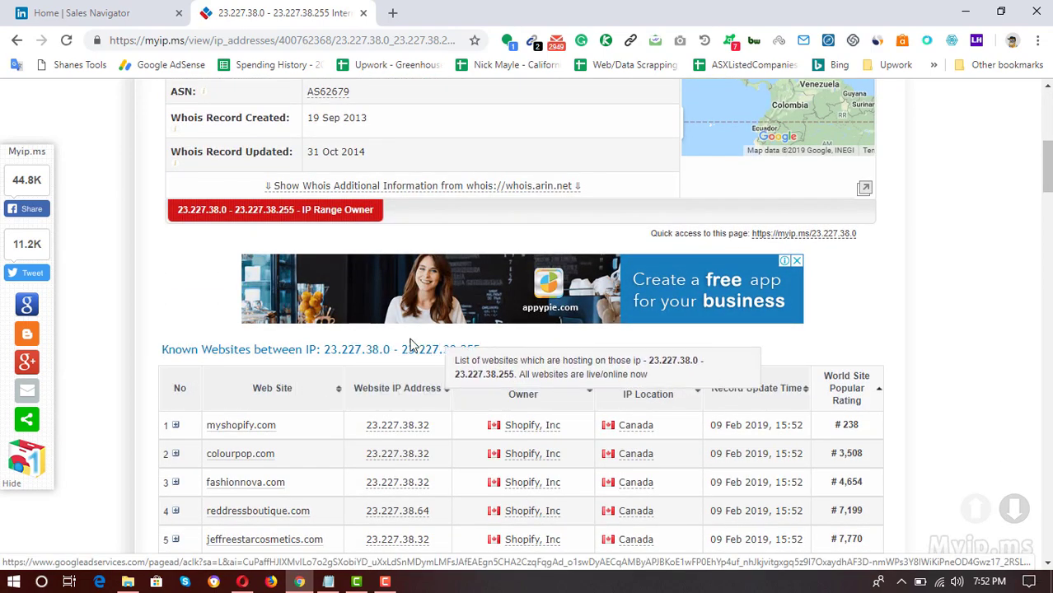
scroll(135, 353, "down", 4)
scroll(243, 404, "down", 1)
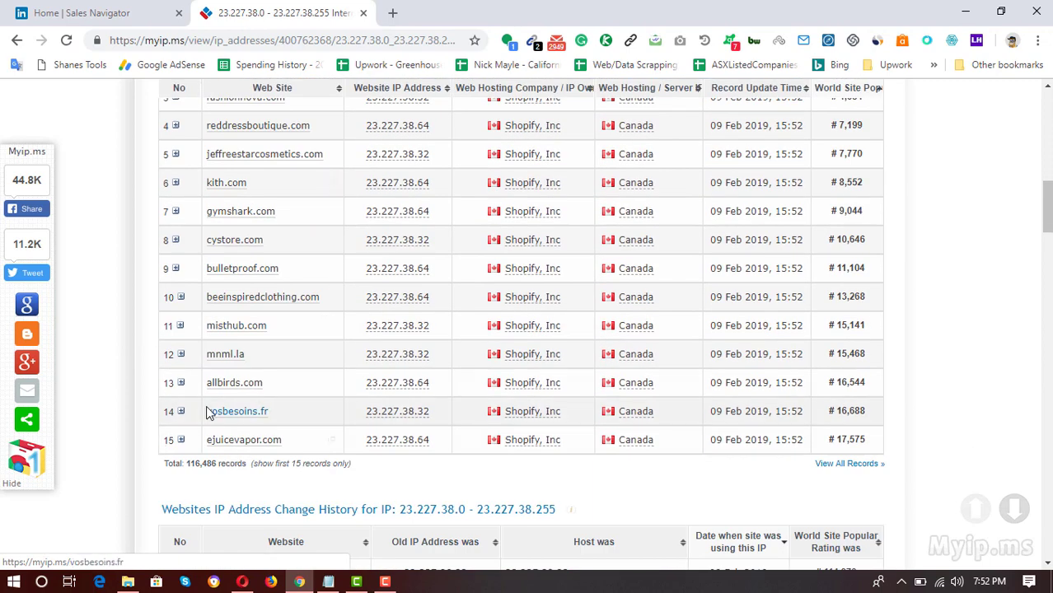
scroll(207, 407, "up", 1)
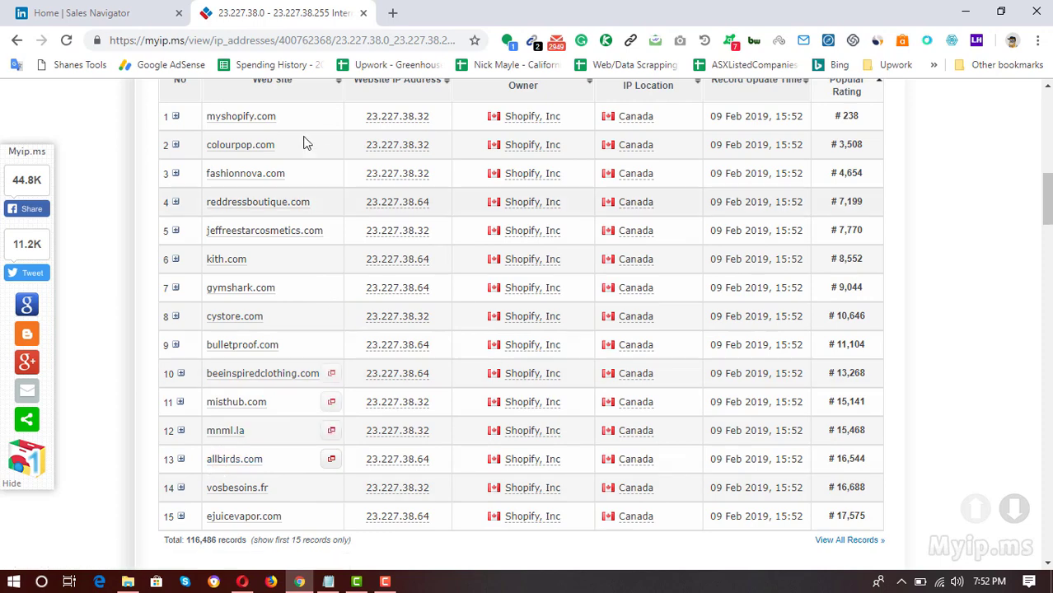
- Open colourpop.com from the known websites list in a new tab, keeping the list in view
left_click_drag(272, 146, 206, 145)
right_click(212, 155)
left_click(278, 149)
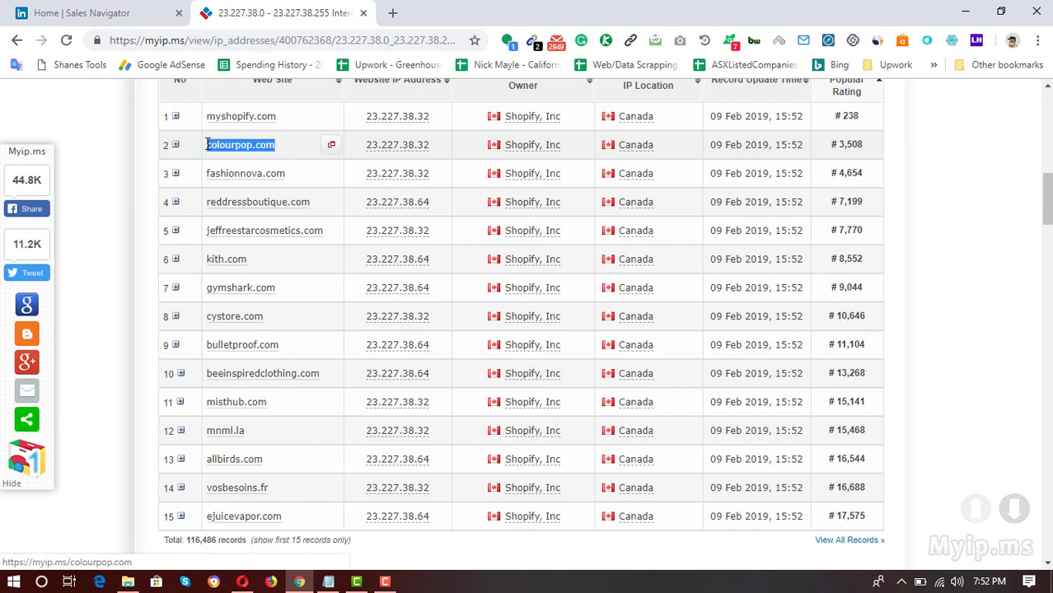
right_click(217, 148)
left_click(294, 280)
key("ctrl+shift+Tab")
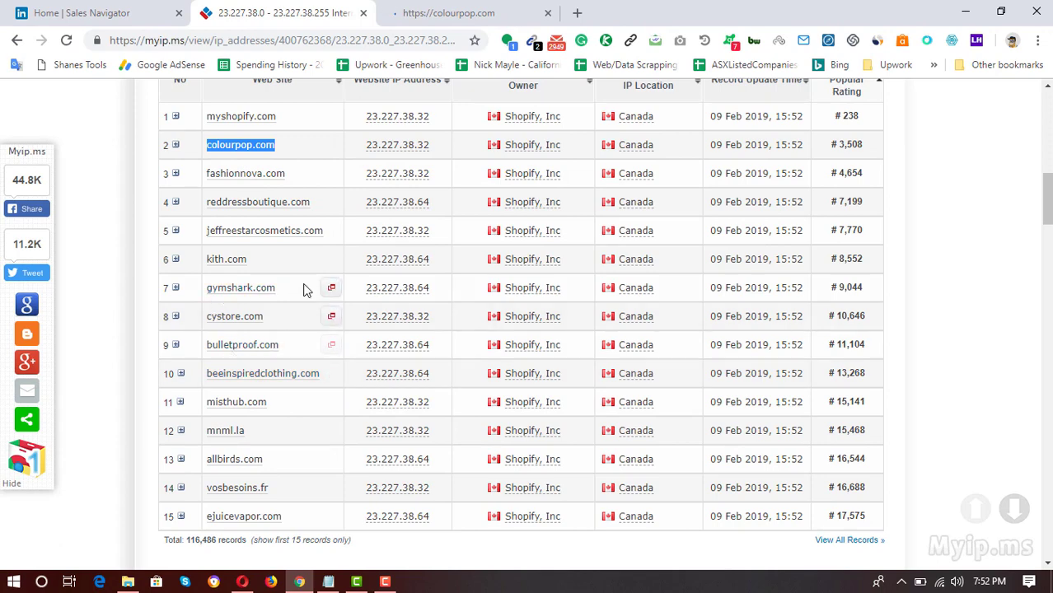
- Open gymshark.com from the known websites list in a new tab and switch to it
left_click_drag(276, 288, 207, 288)
right_click(209, 289)
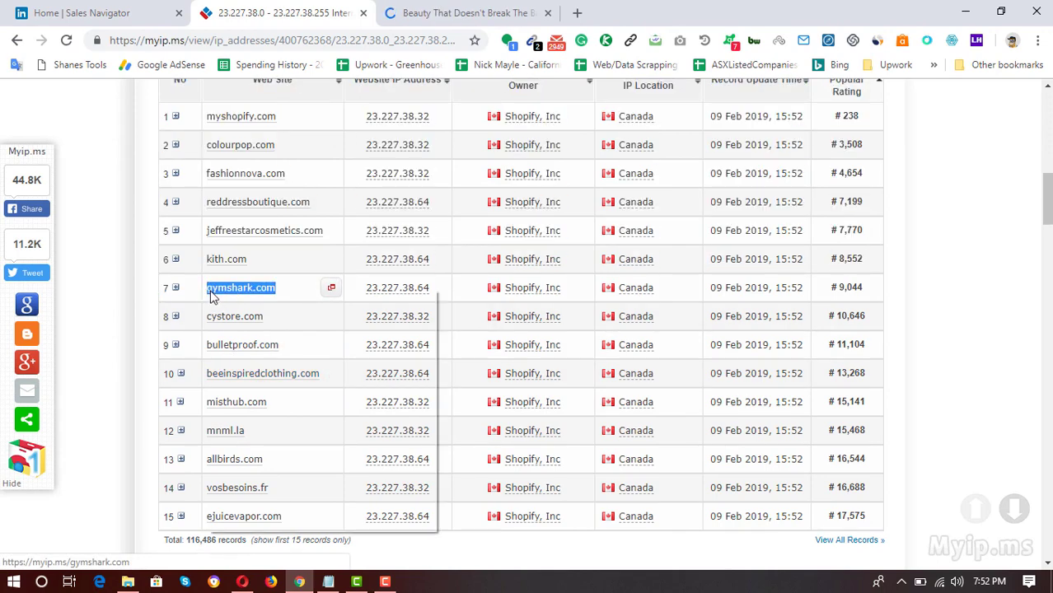
left_click(277, 424)
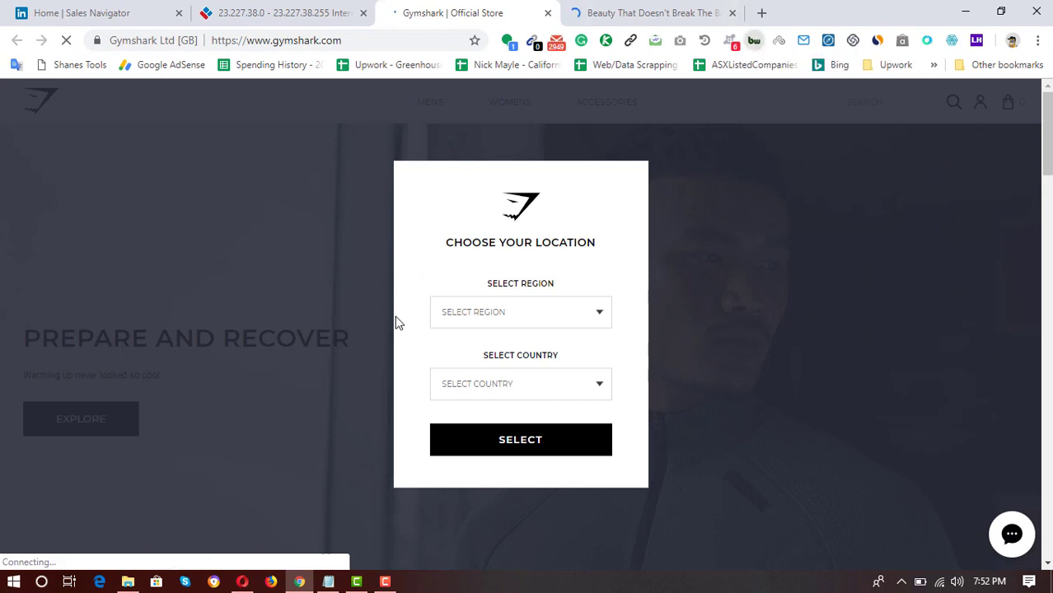
- Examine the BuiltWith technology profile of gymshark.com for the eCommerce platform it uses
left_click(754, 41)
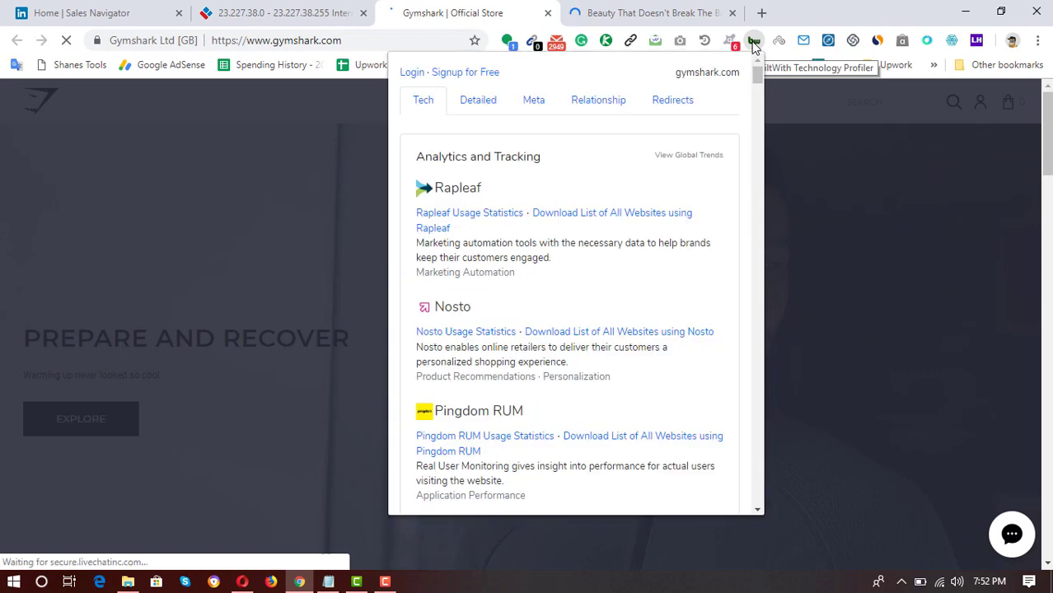
left_click(754, 41)
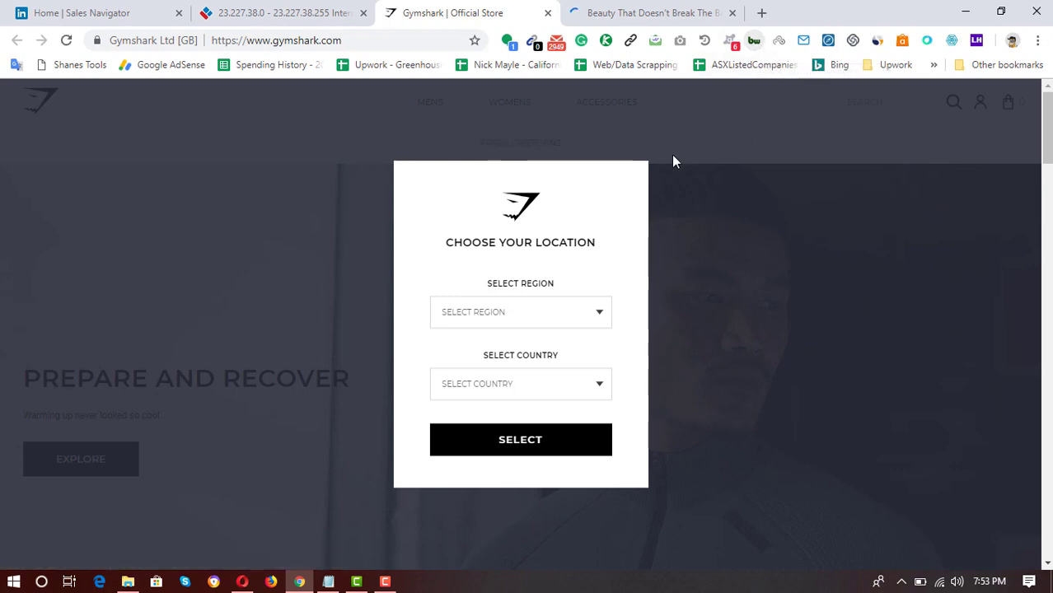
left_click(754, 39)
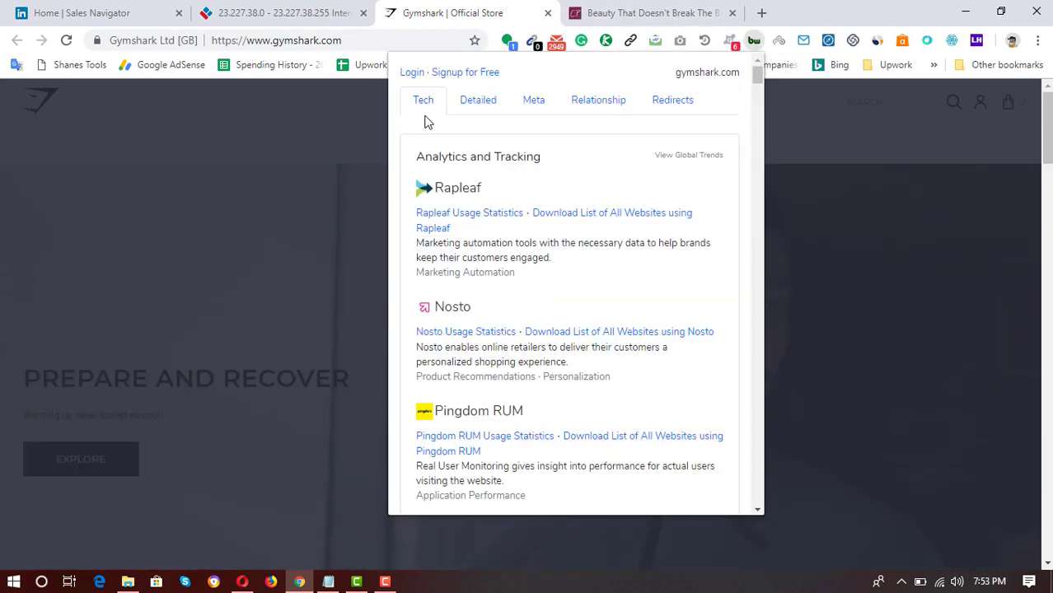
scroll(566, 297, "down", 15)
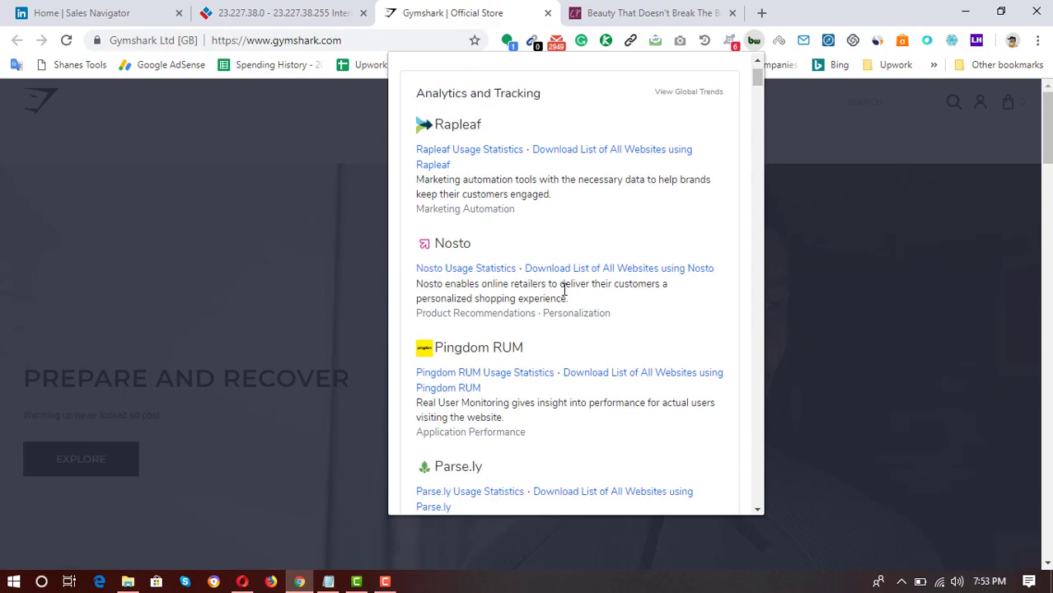
scroll(565, 312, "down", 20)
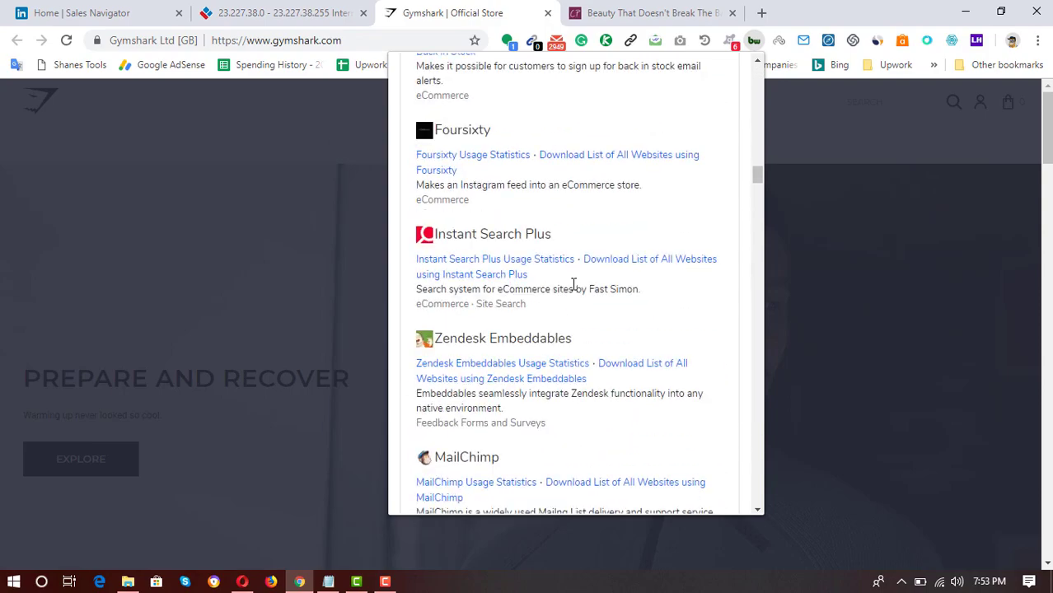
scroll(575, 291, "down", 5)
scroll(575, 287, "up", 7)
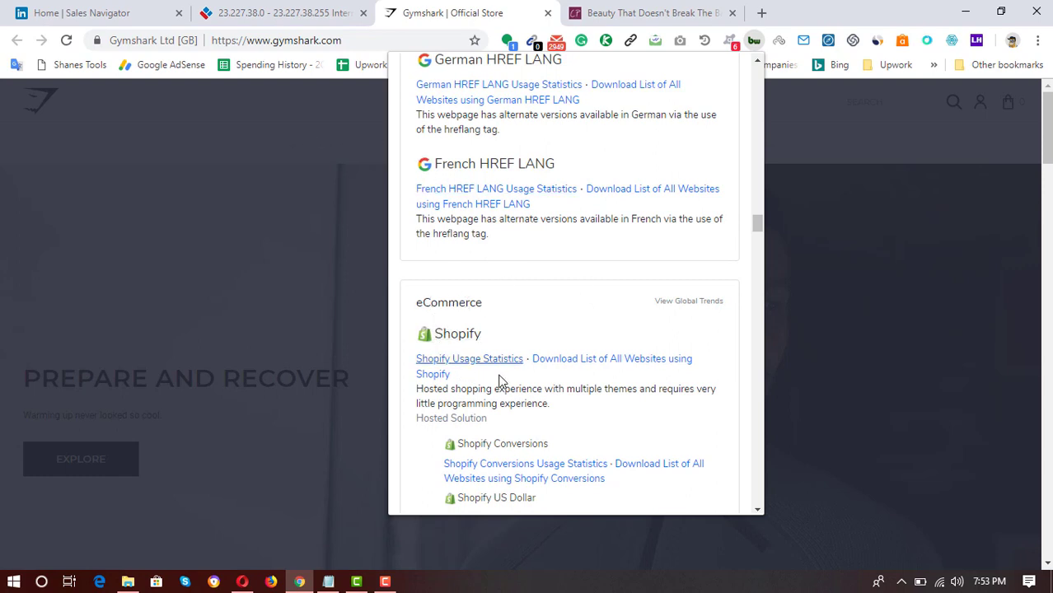
scroll(463, 425, "down", 3)
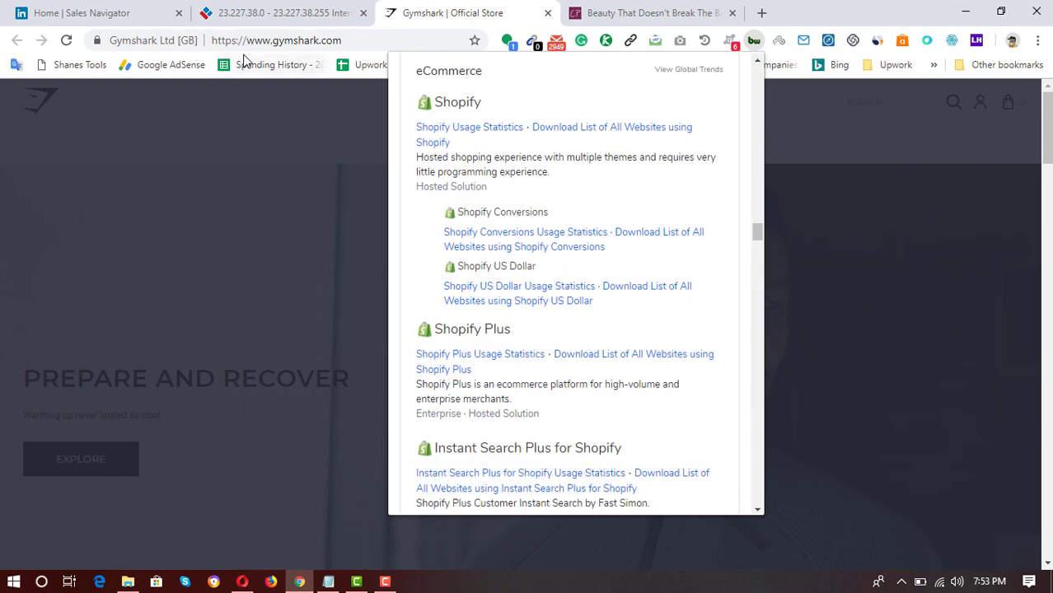
scroll(484, 264, "up", 1)
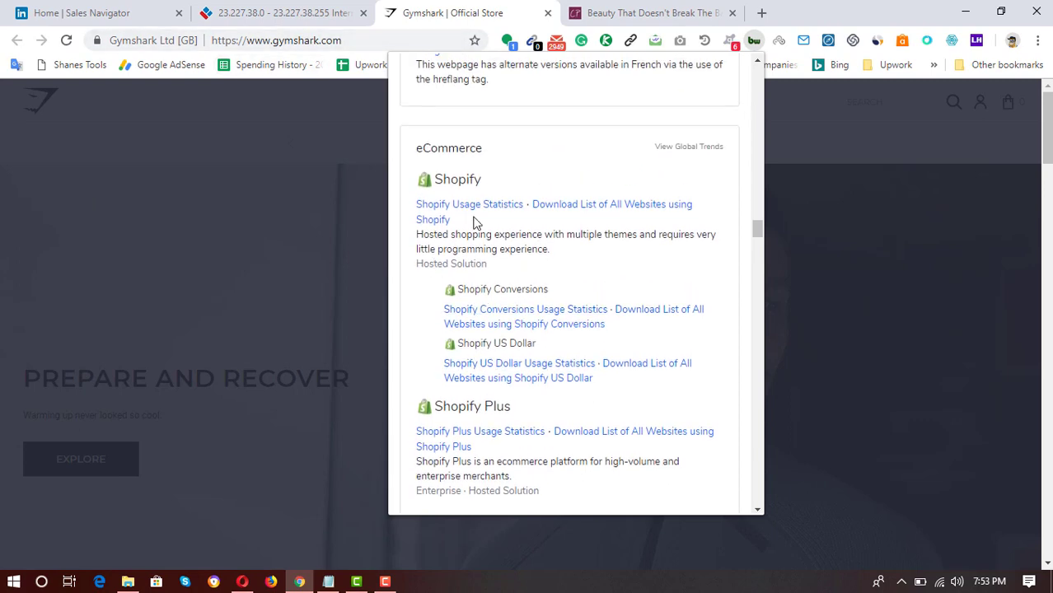
- Check the eCommerce section of colourpop.com's BuiltWith profile, and close both store tabs
left_click(636, 8)
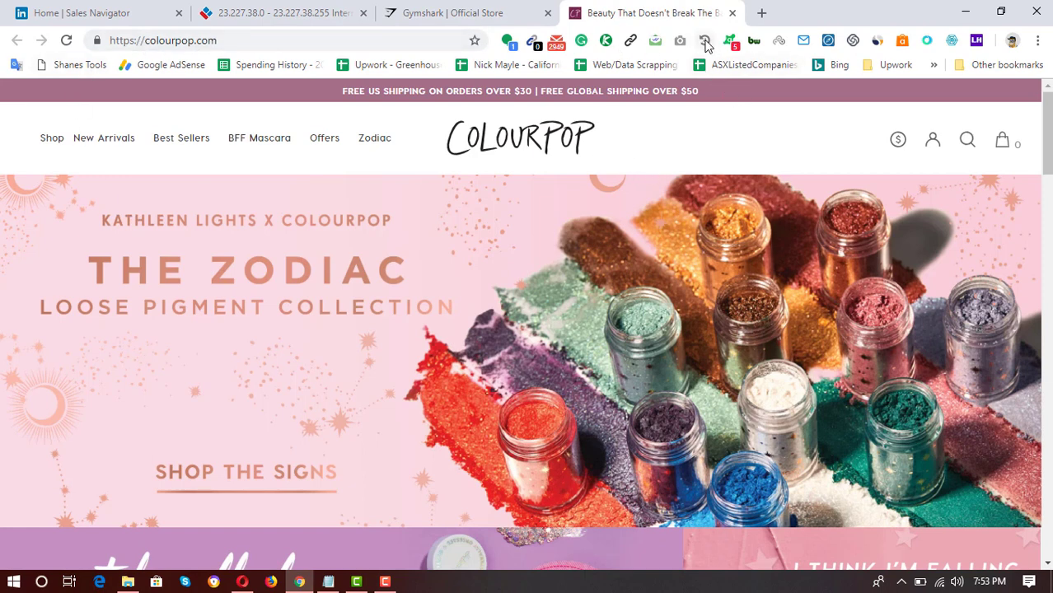
left_click(754, 41)
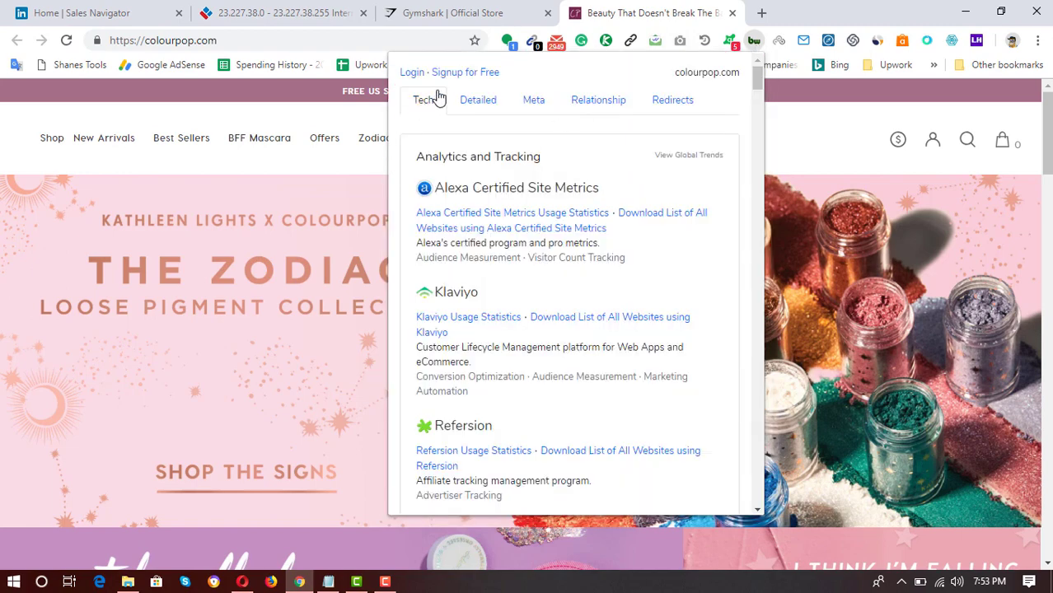
scroll(491, 325, "down", 15)
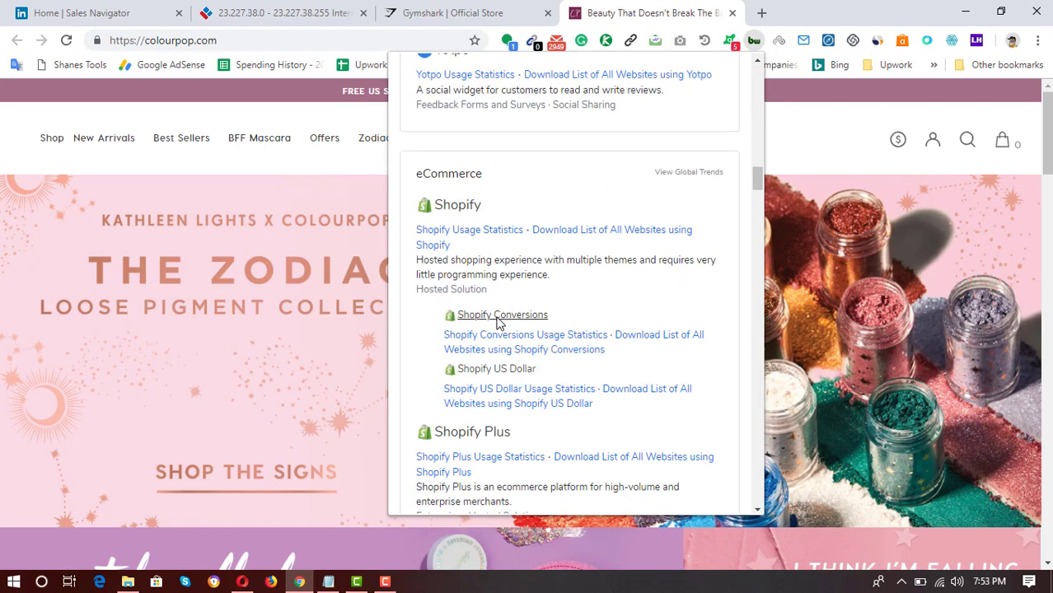
scroll(498, 318, "up", 5)
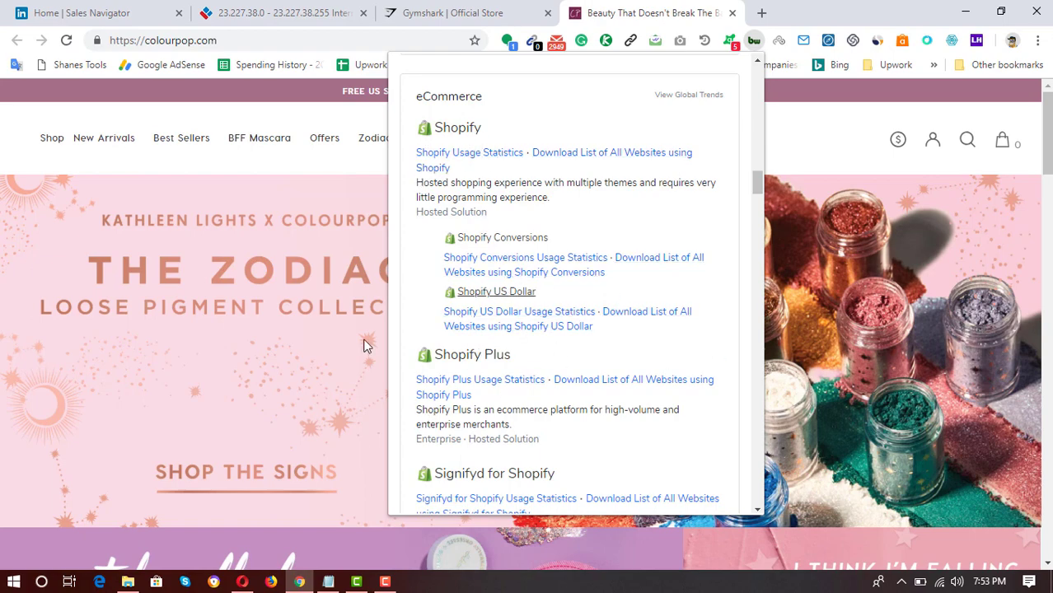
key("ctrl+w")
key("ctrl+w")
- Open the complete list of website records for the IP range and bring its results table into view
scroll(265, 396, "down", 1)
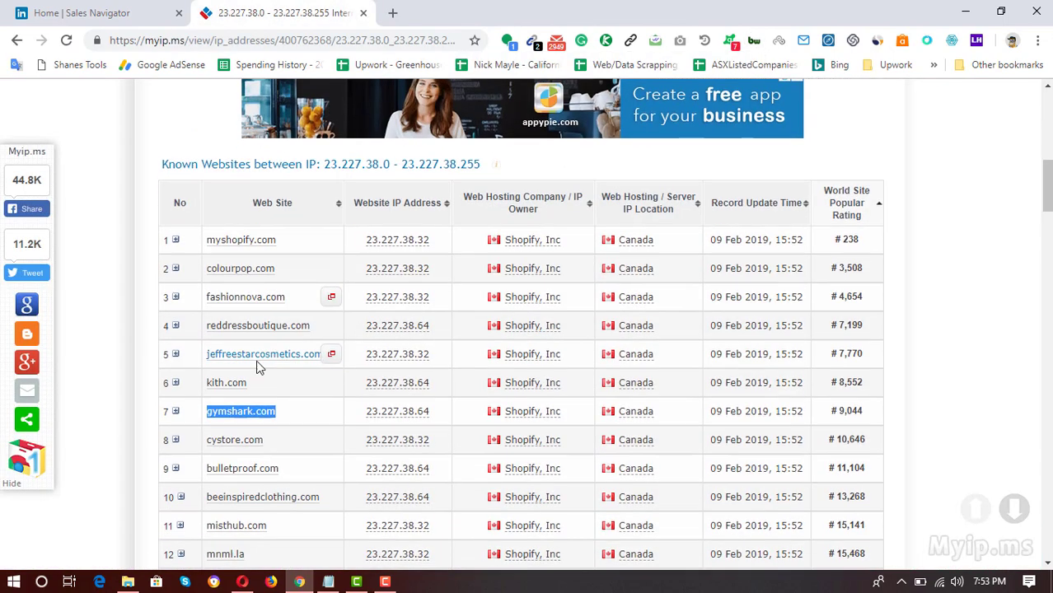
scroll(257, 367, "down", 3)
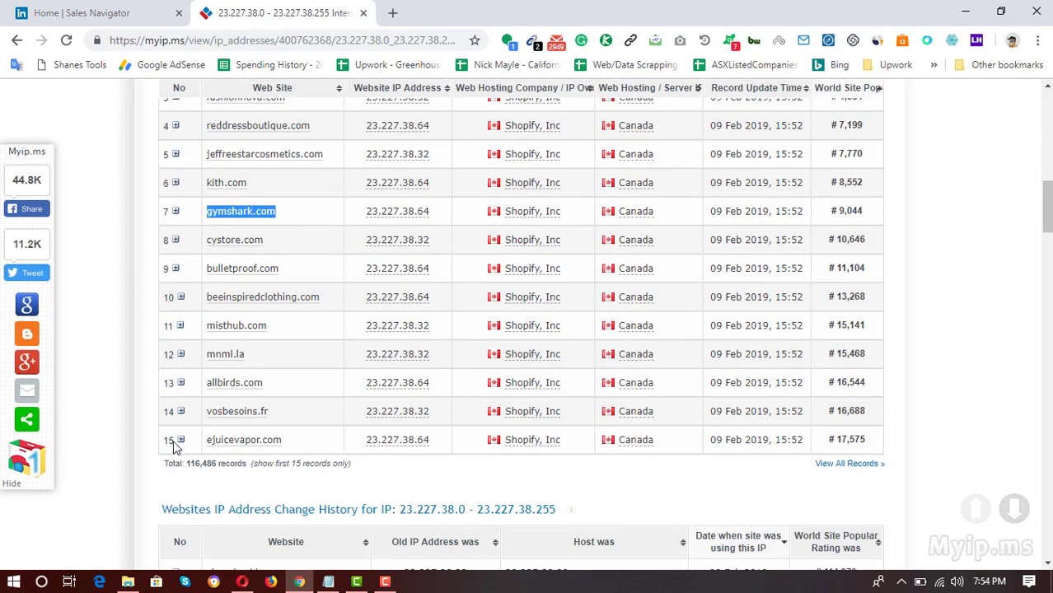
scroll(278, 354, "up", 2)
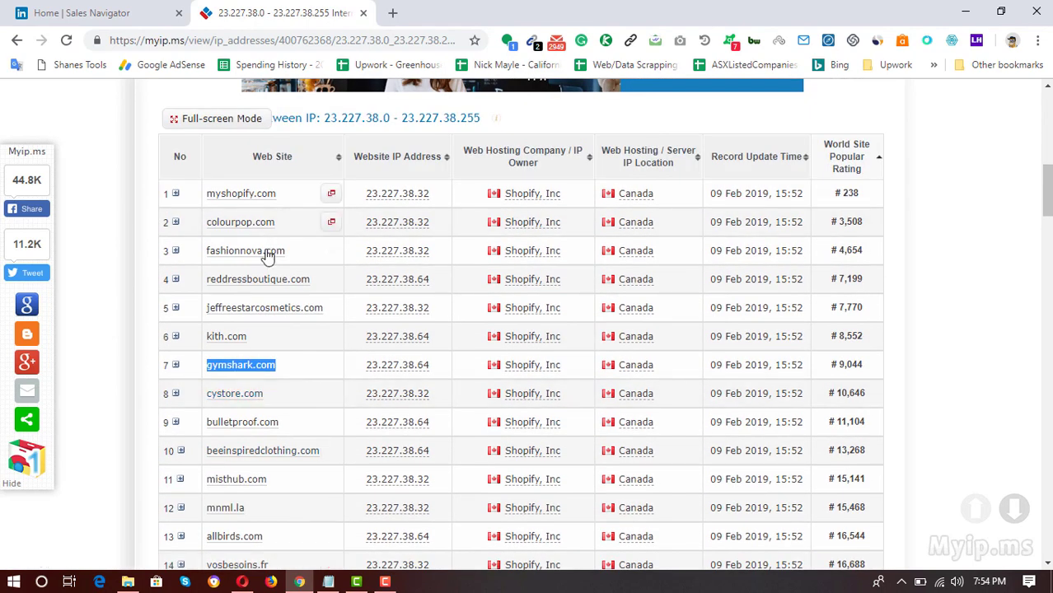
scroll(275, 264, "down", 1)
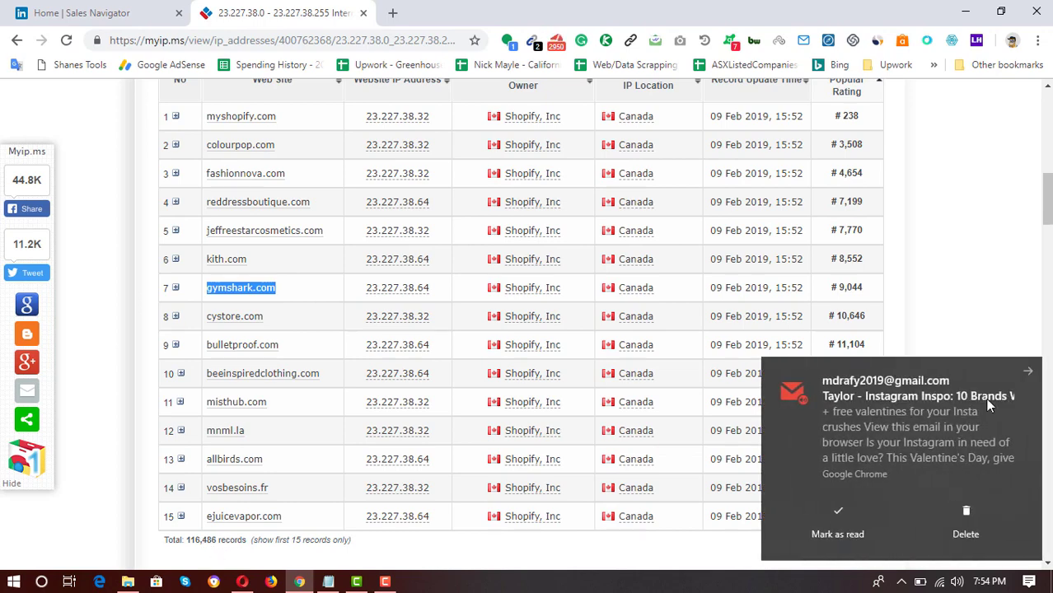
left_click(1028, 372)
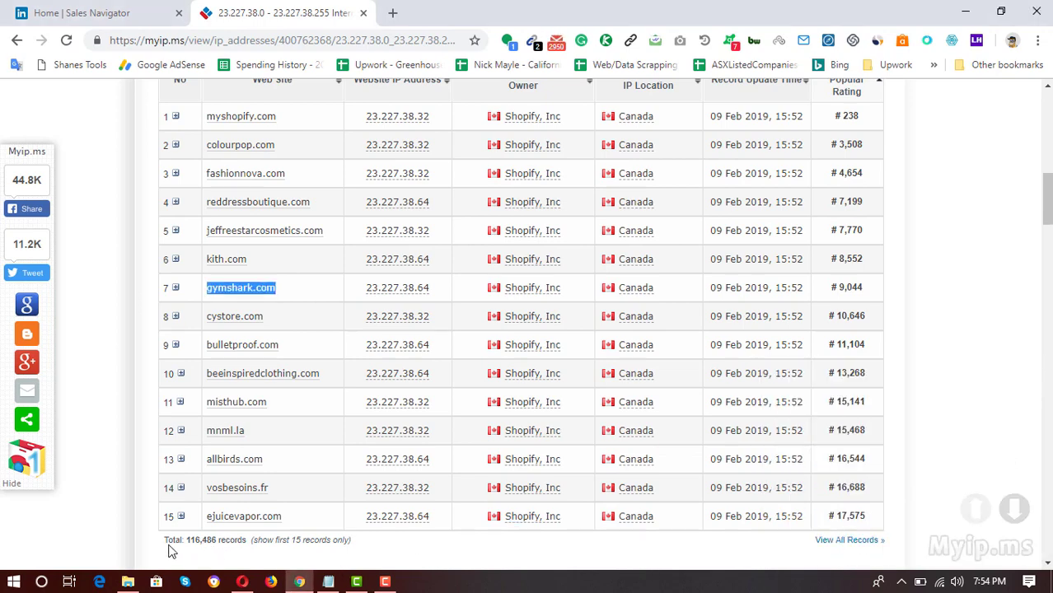
left_click(853, 547)
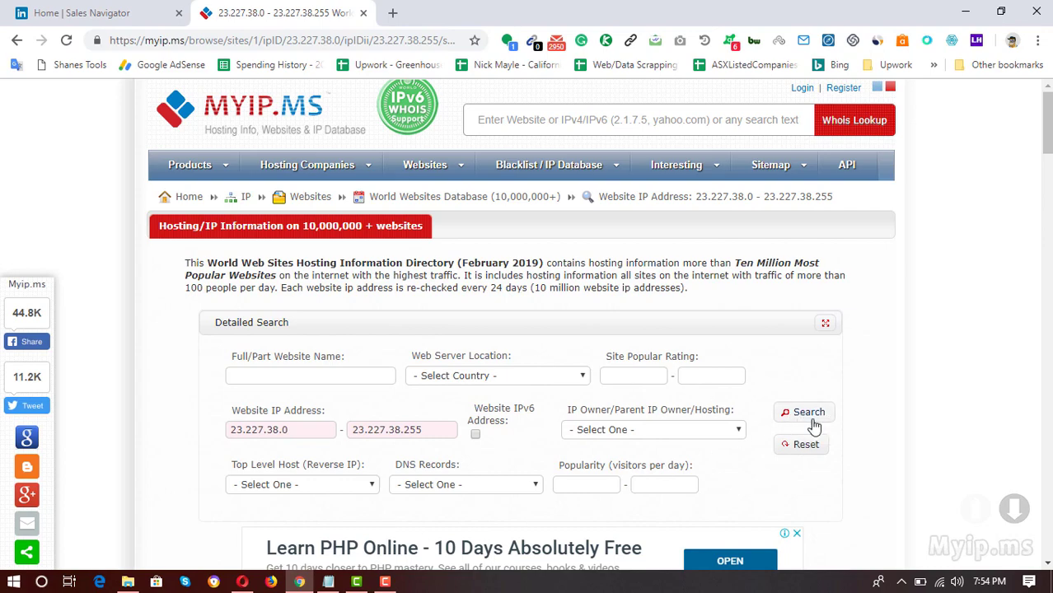
left_click_drag(1048, 152, 1048, 216)
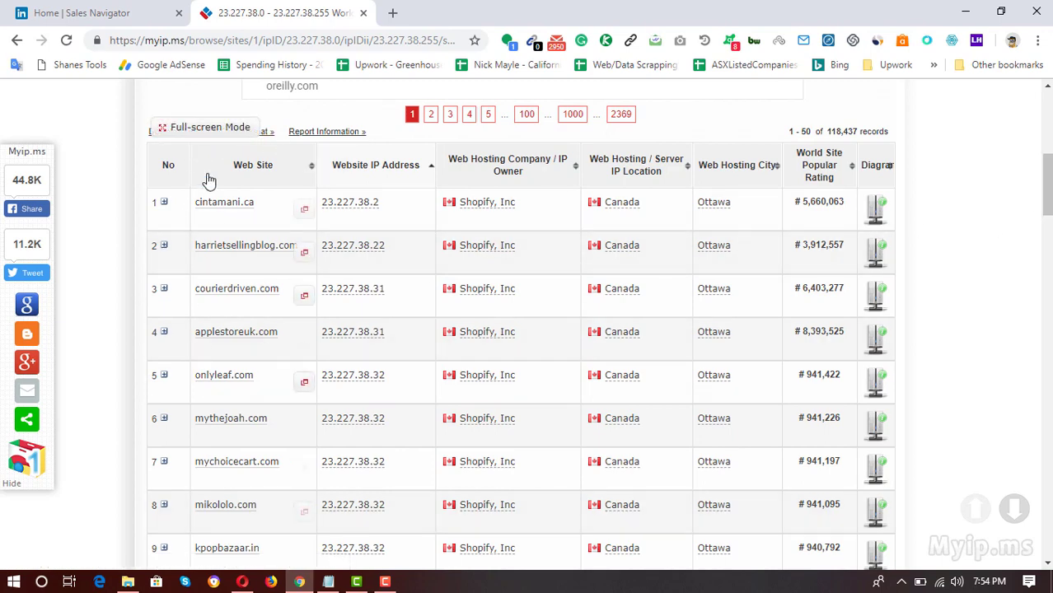
- Look through the first page of website records down to record 50, and open results page 2
scroll(182, 360, "down", 13)
scroll(132, 486, "down", 12)
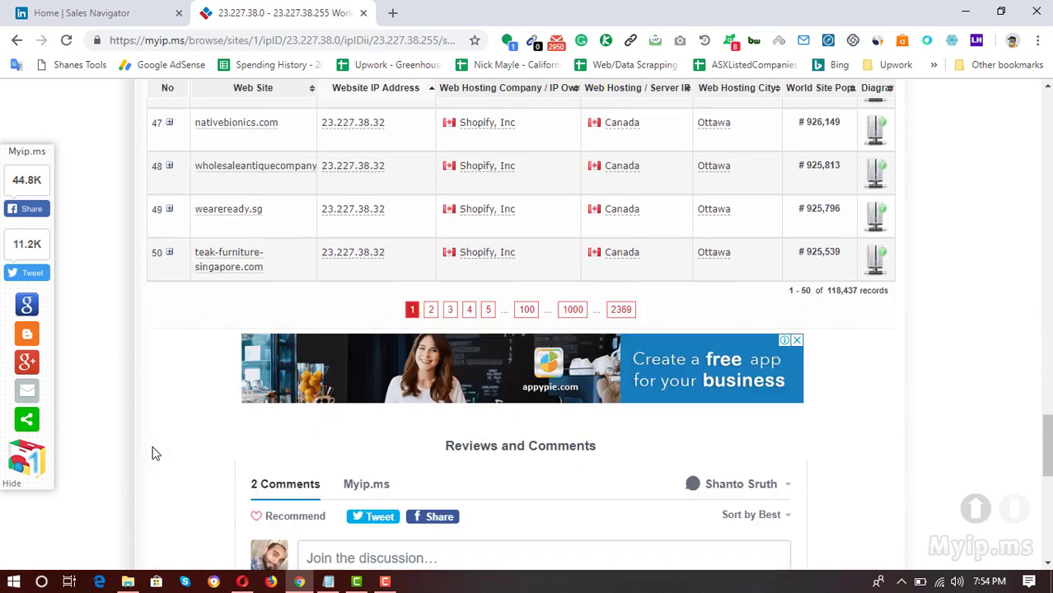
scroll(156, 384, "up", 1)
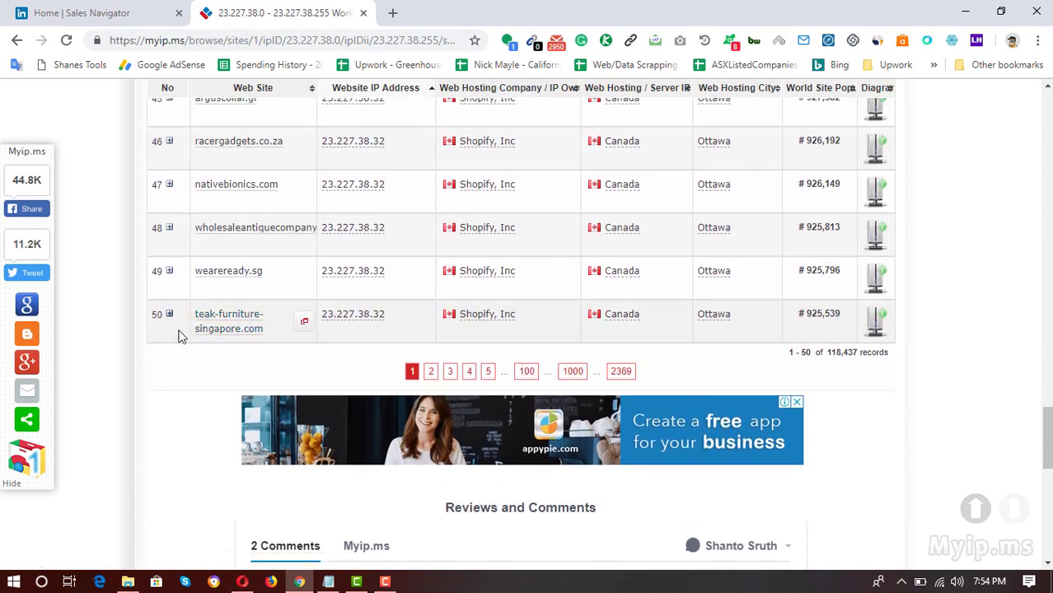
left_click(430, 371)
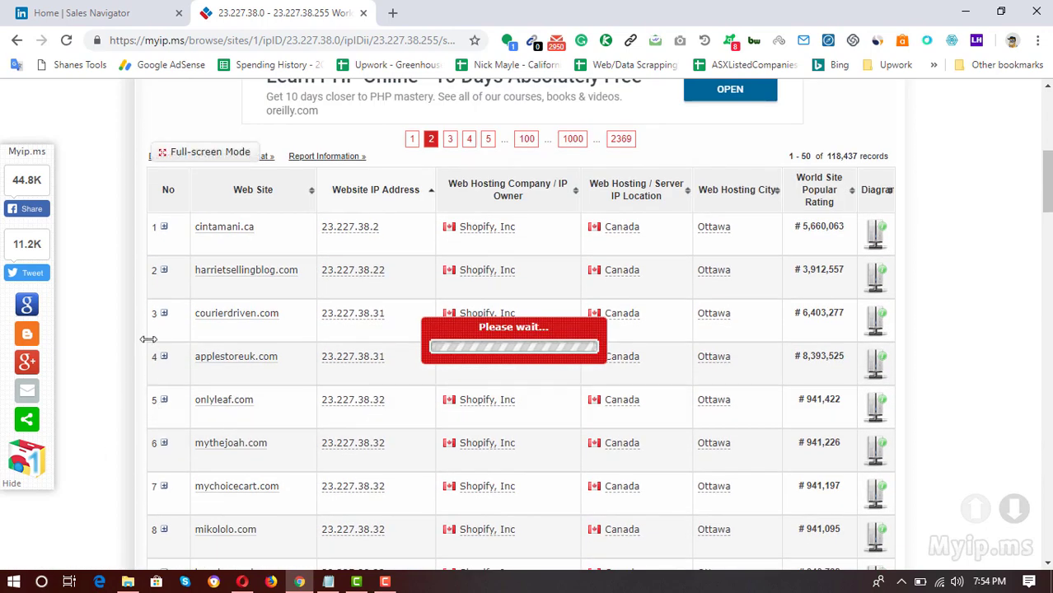
- Look through the records on results page 2, and open the last results page, 2369
scroll(242, 369, "down", 17)
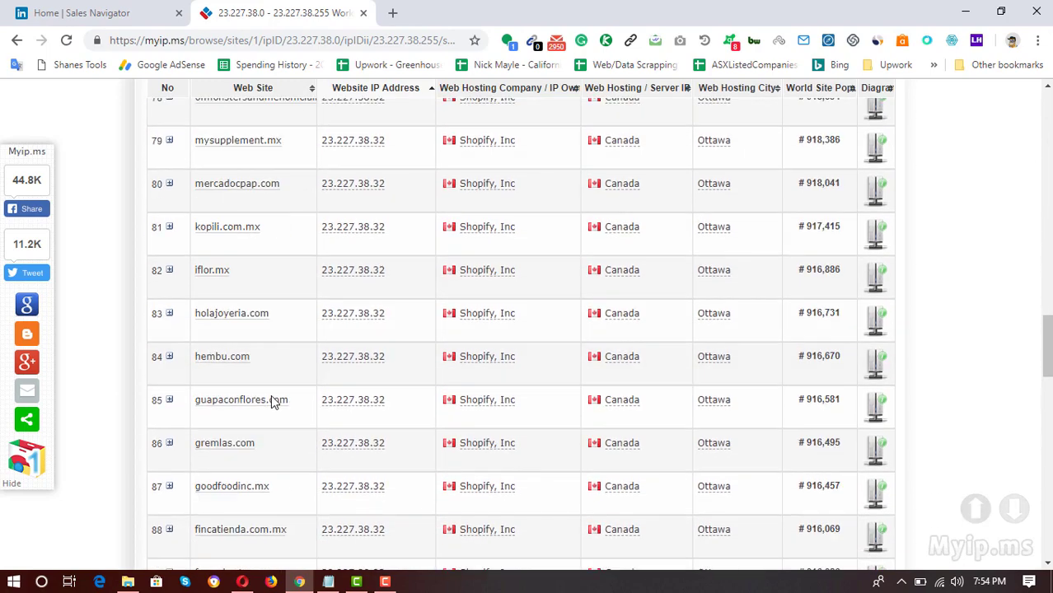
scroll(344, 426, "down", 6)
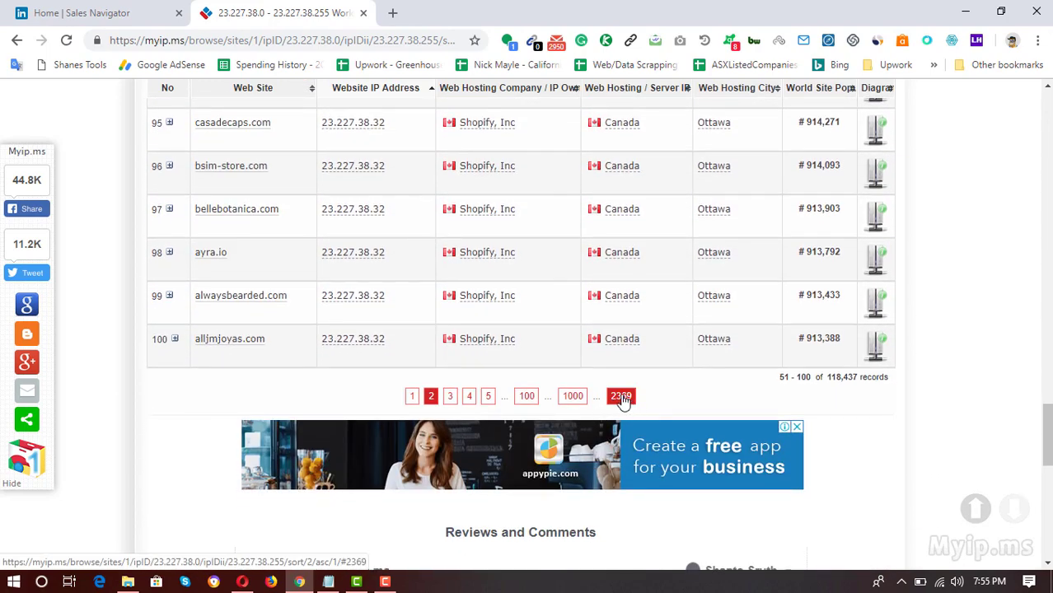
scroll(187, 360, "up", 1)
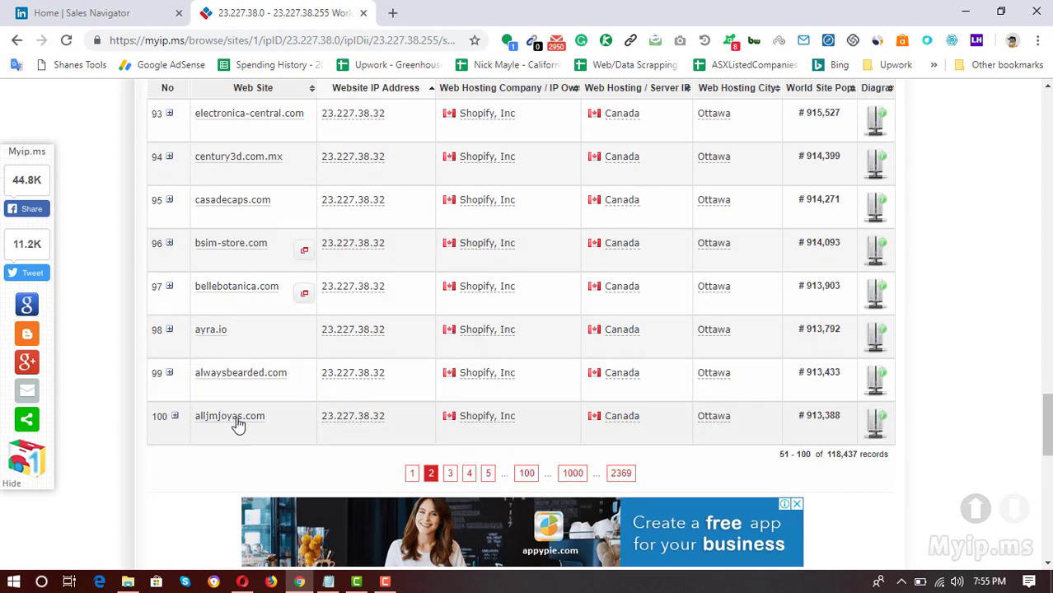
left_click(618, 476)
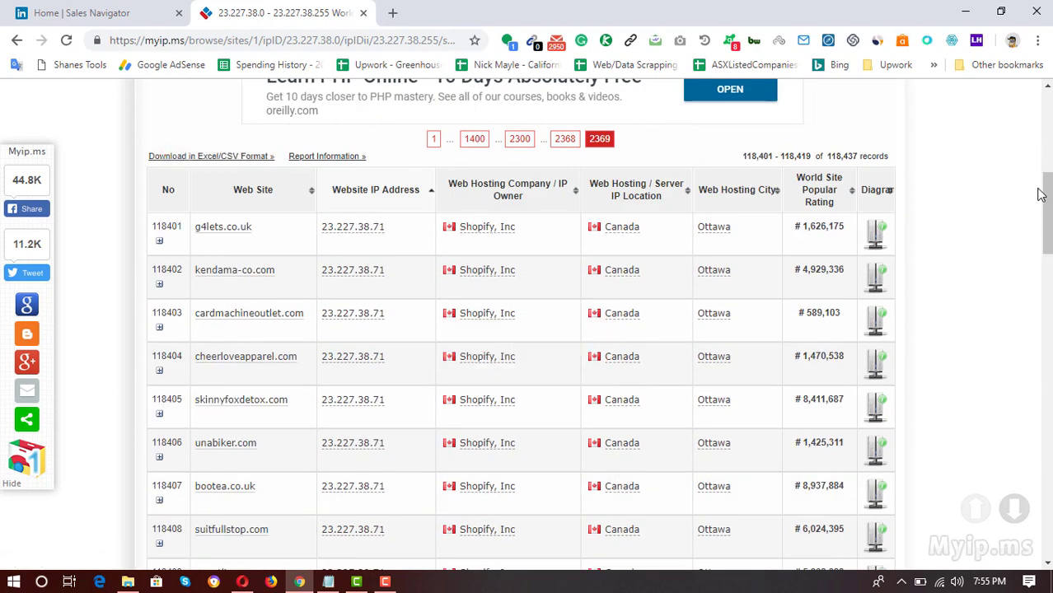
- Examine the website records on the last results page and the detailed search form above them
scroll(1043, 223, "down", 1)
scroll(418, 432, "down", 10)
scroll(418, 432, "up", 6)
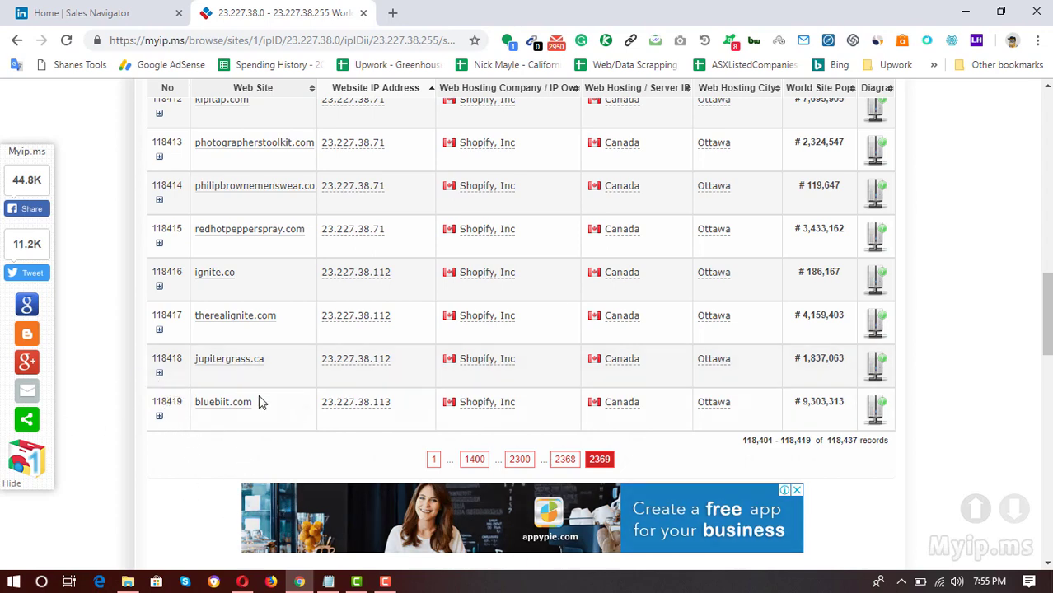
scroll(365, 432, "up", 10)
scroll(482, 437, "down", 4)
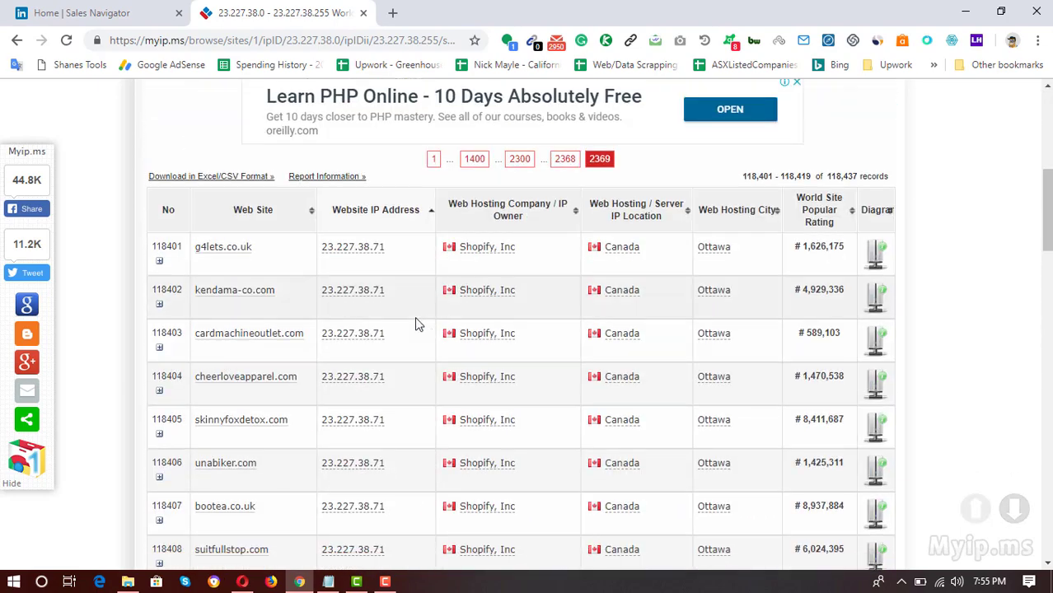
scroll(521, 346, "up", 4)
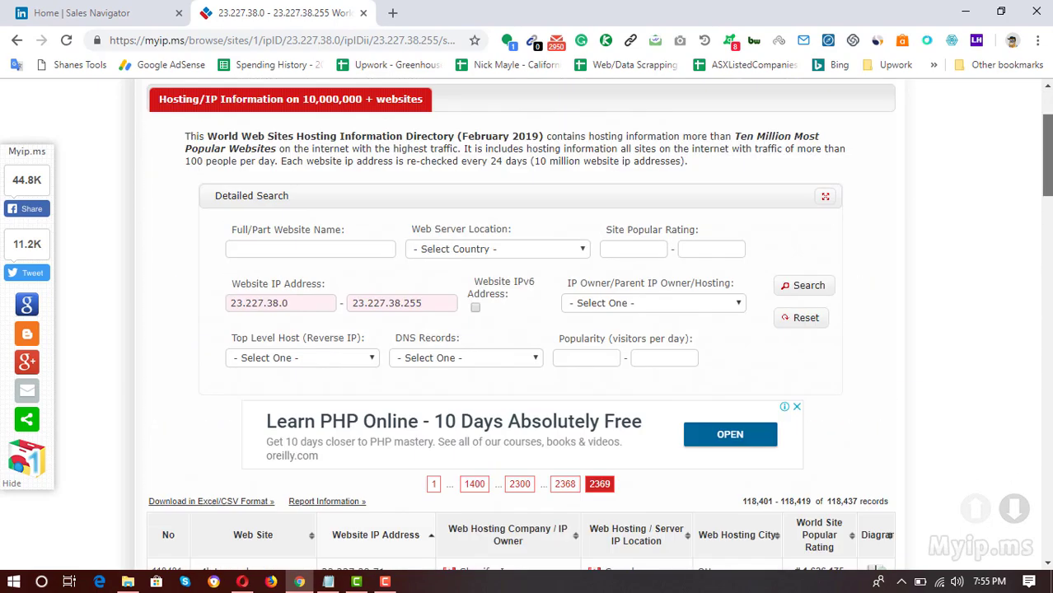
scroll(451, 272, "down", 14)
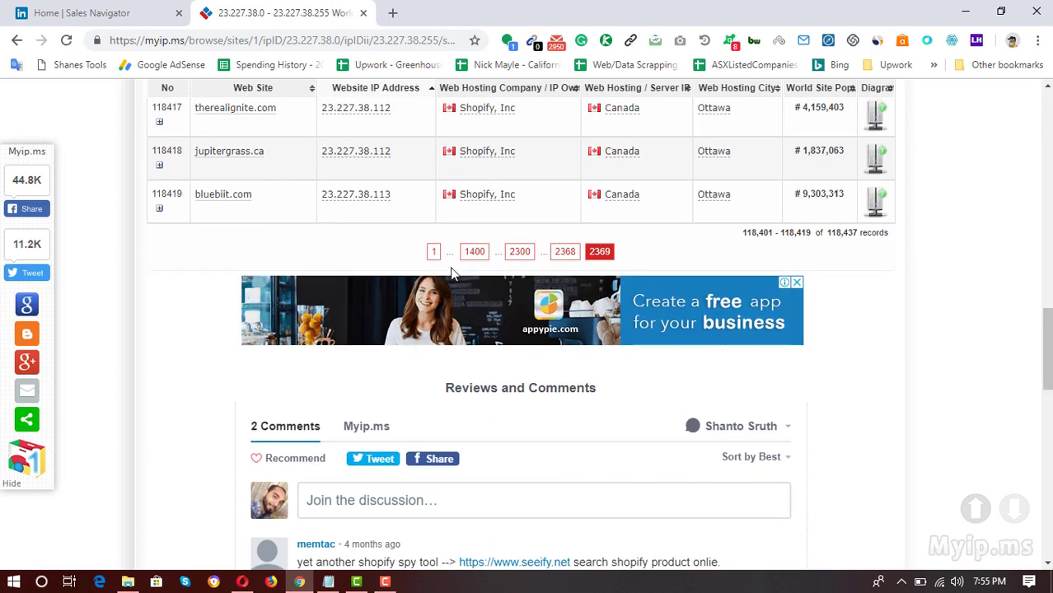
- Return to results page 1, open cintamani.ca in a new tab, and switch back to the list
left_click(432, 252)
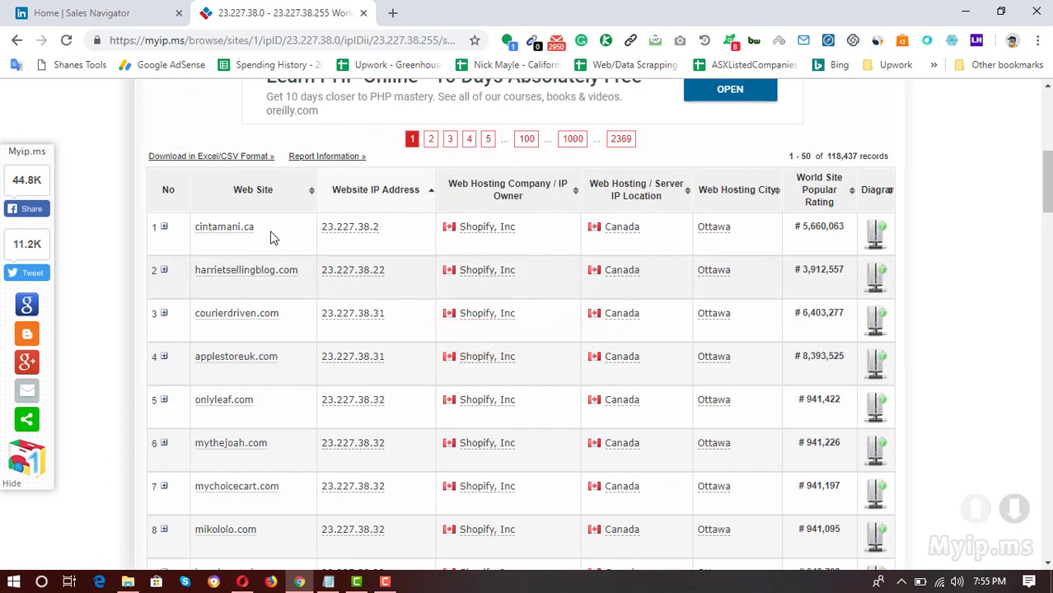
left_click_drag(256, 228, 196, 227)
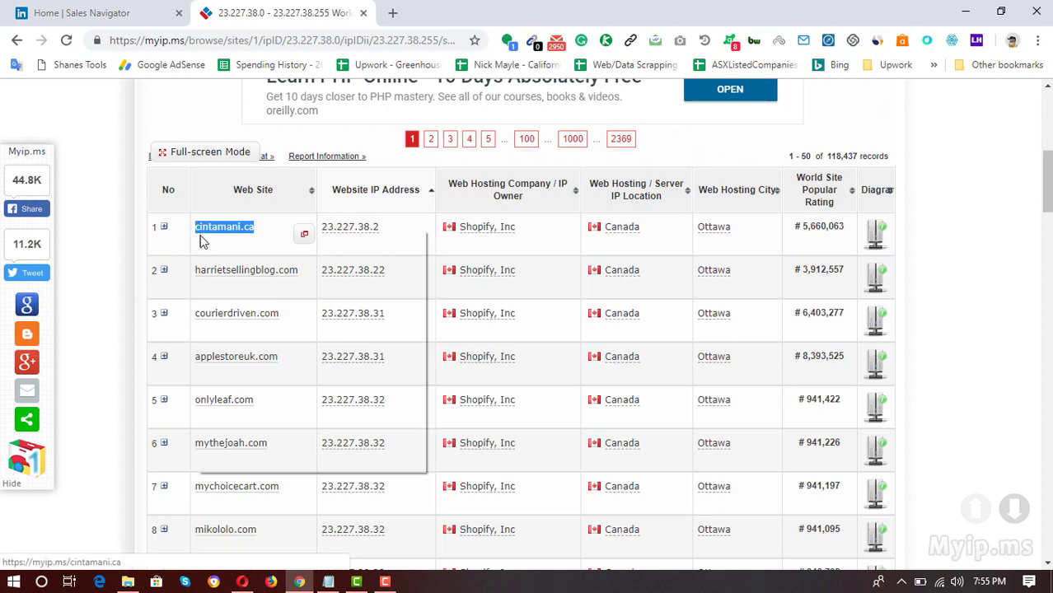
right_click(196, 229)
left_click(251, 366)
left_click(285, 10)
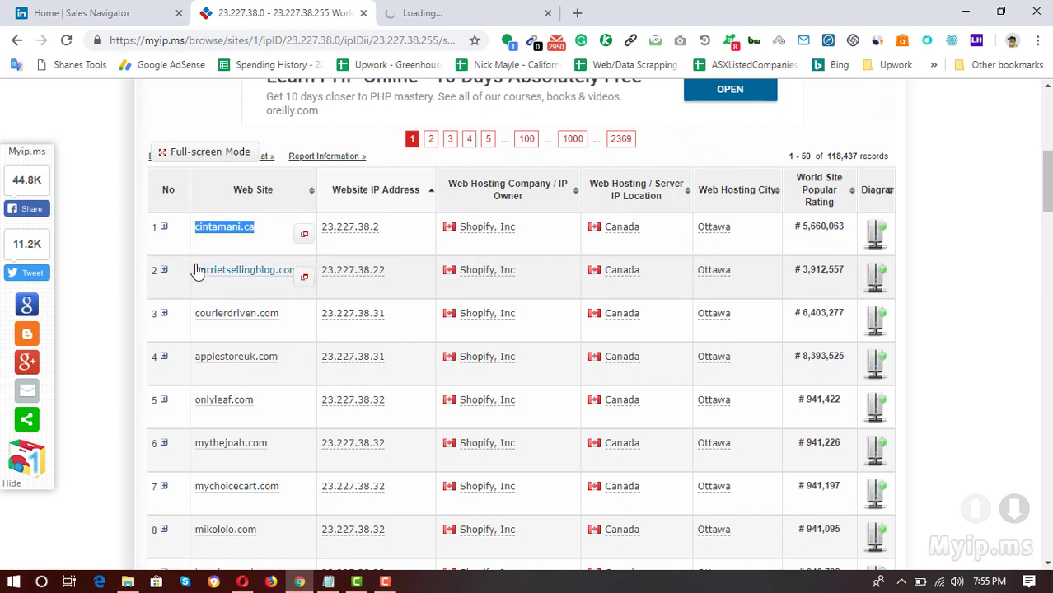
- Select the harrietsellingblog.com address in the second record
left_click_drag(198, 271, 284, 274)
left_click(295, 276)
double_click(297, 273)
left_click(293, 274)
double_click(294, 273)
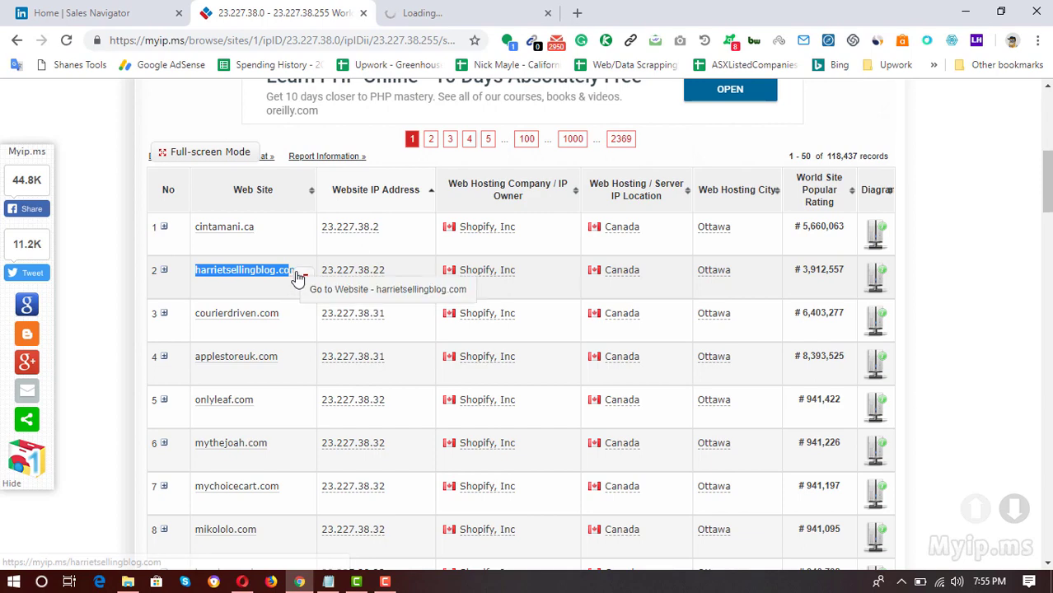
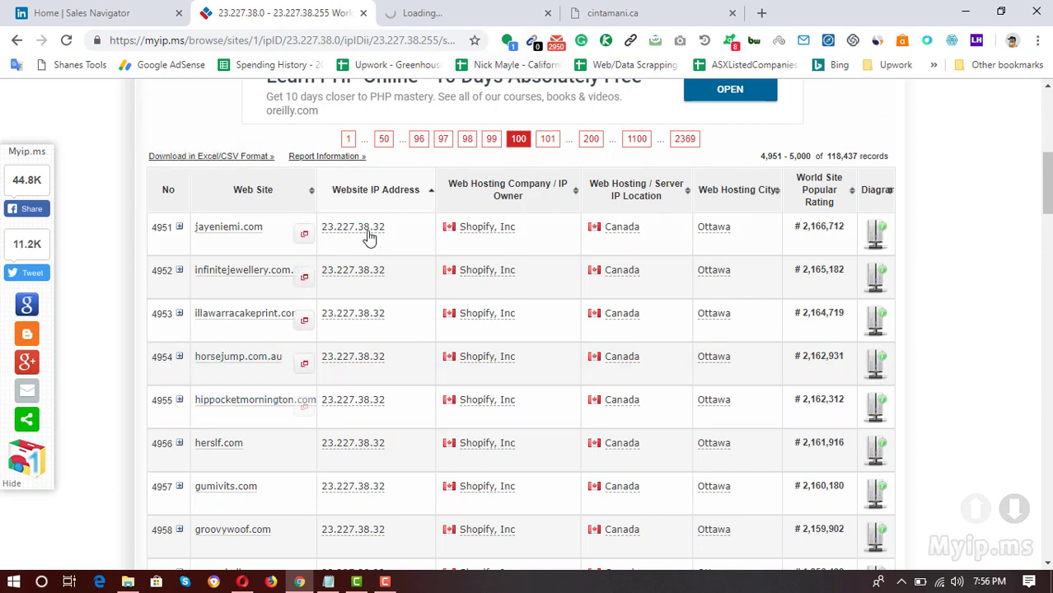
- Find booze-up.com on results page 100, open it in a new tab, and return to the list
scroll(392, 297, "down", 15)
scroll(391, 308, "up", 3)
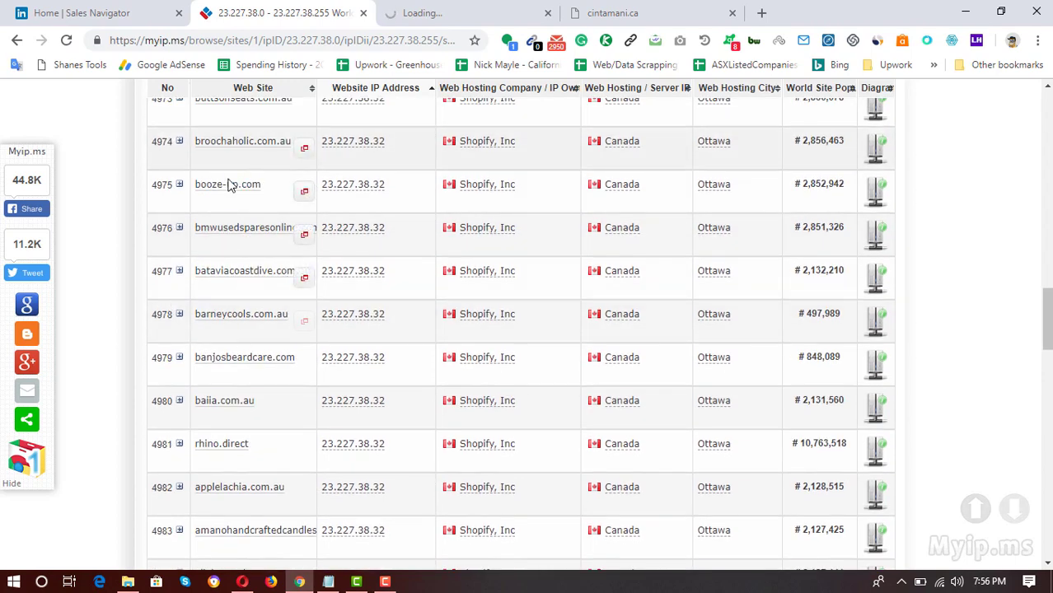
left_click_drag(264, 188, 196, 188)
right_click(195, 187)
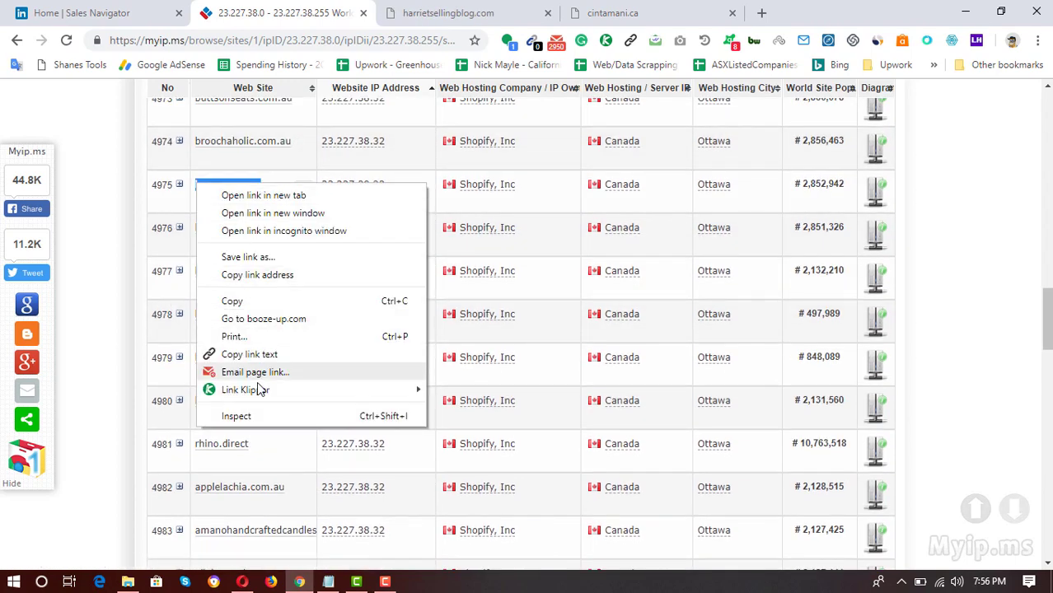
left_click(268, 316)
key("ctrl+shift+Tab")
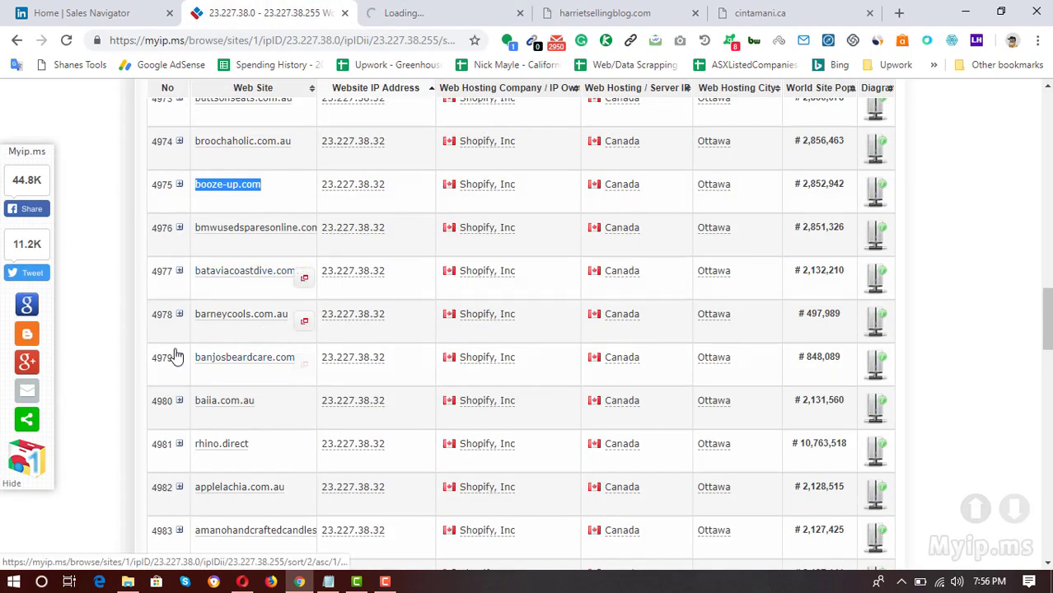
- Open baiia.com.au from the website list in a new tab
left_click_drag(267, 403, 206, 399)
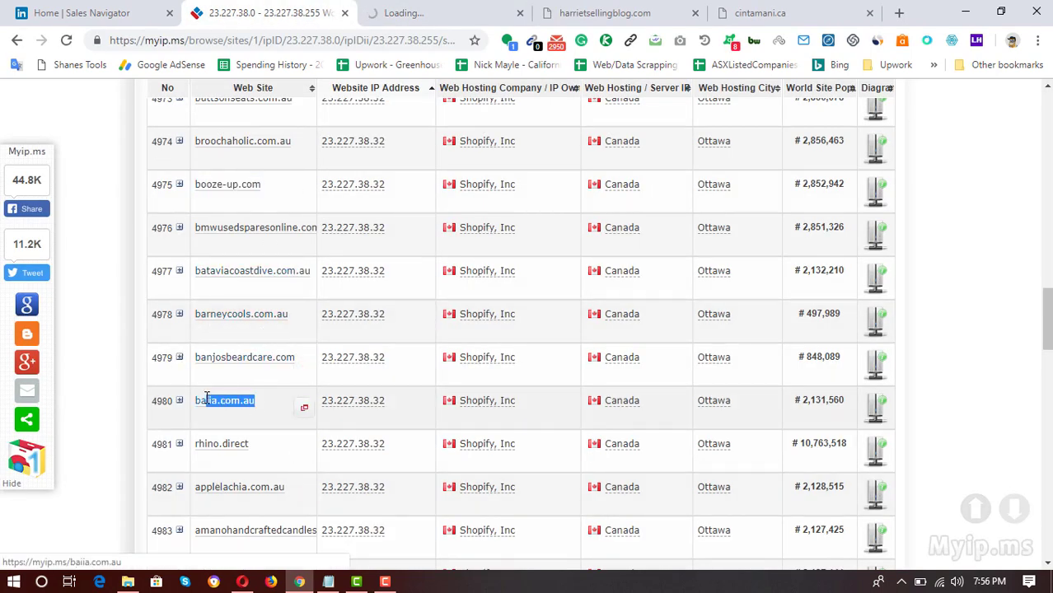
right_click(201, 400)
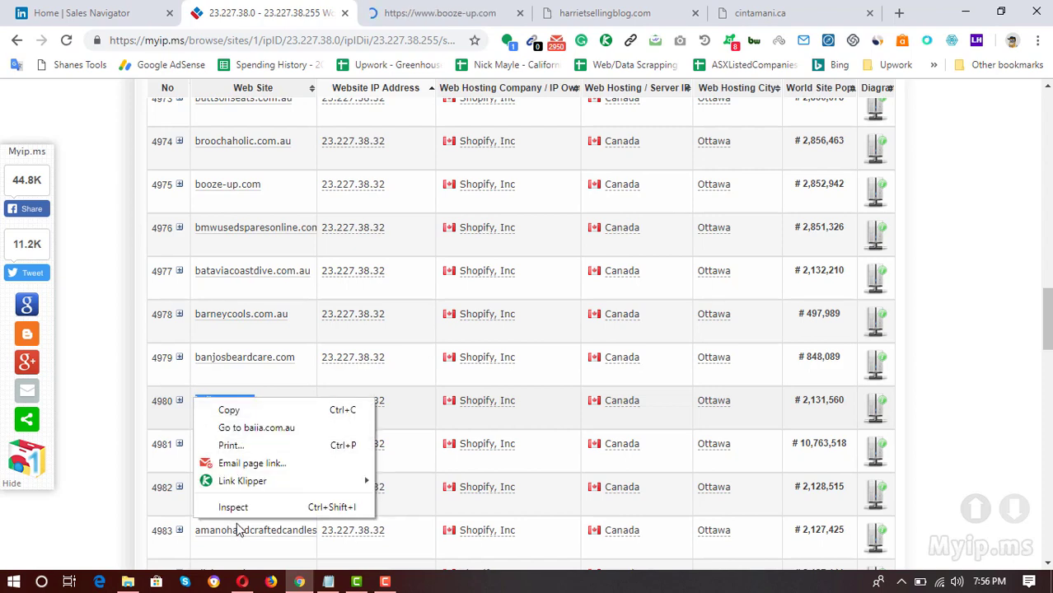
left_click(247, 425)
- Check the opened store tabs, reload cintamani.ca, and return to the baiia.com.au tab
key("ctrl+Tab")
key("ctrl+Tab")
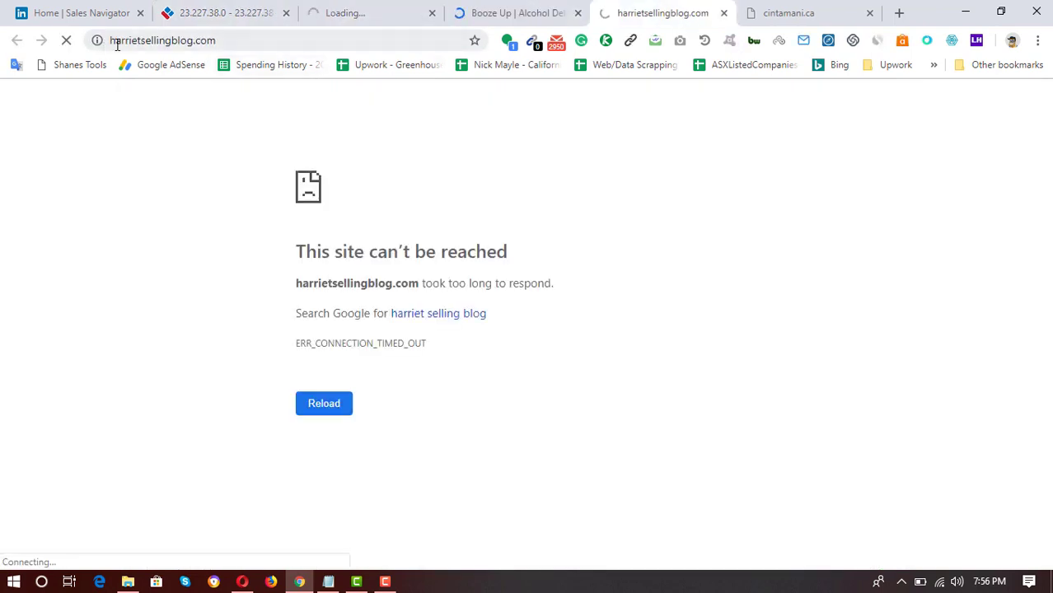
left_click(814, 6)
left_click(67, 46)
left_click(426, 4)
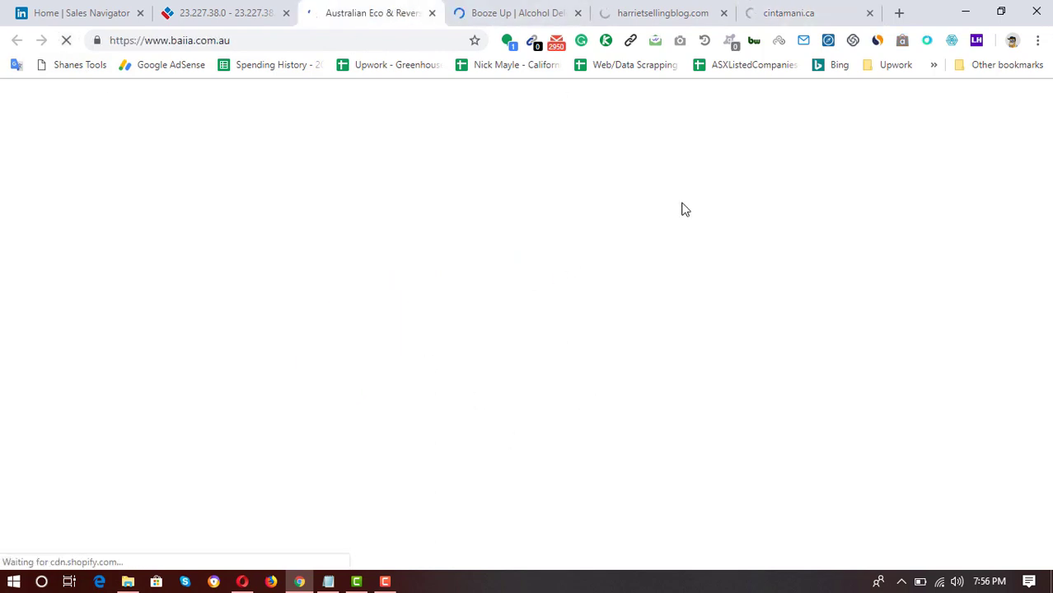
left_click(552, 7)
left_click(375, 13)
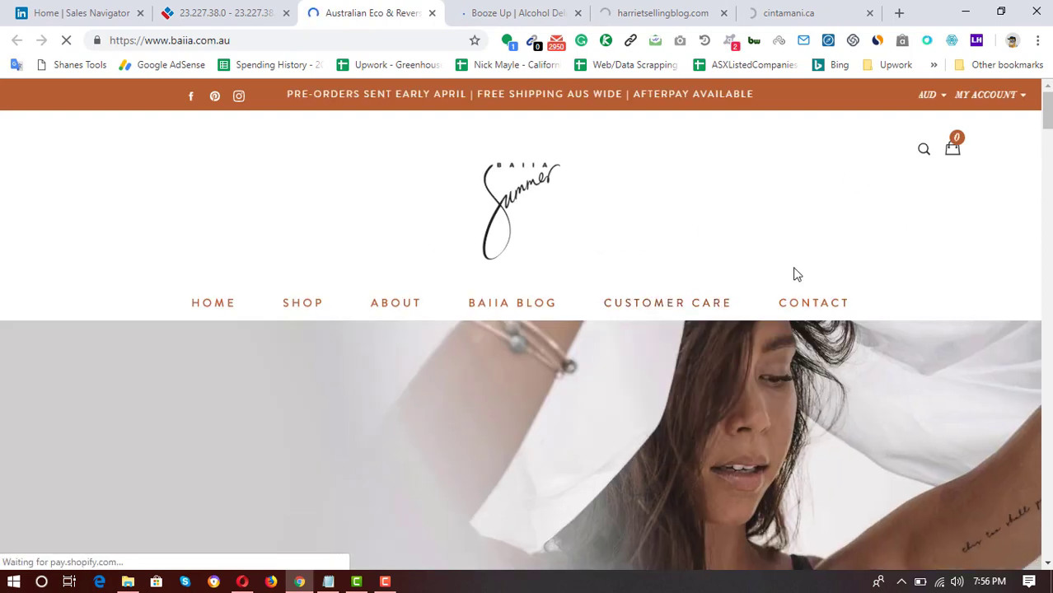
- View the baiia.com.au homepage, and locate the eCommerce section of its BuiltWith technology profile
scroll(576, 152, "down", 3)
scroll(575, 153, "up", 3)
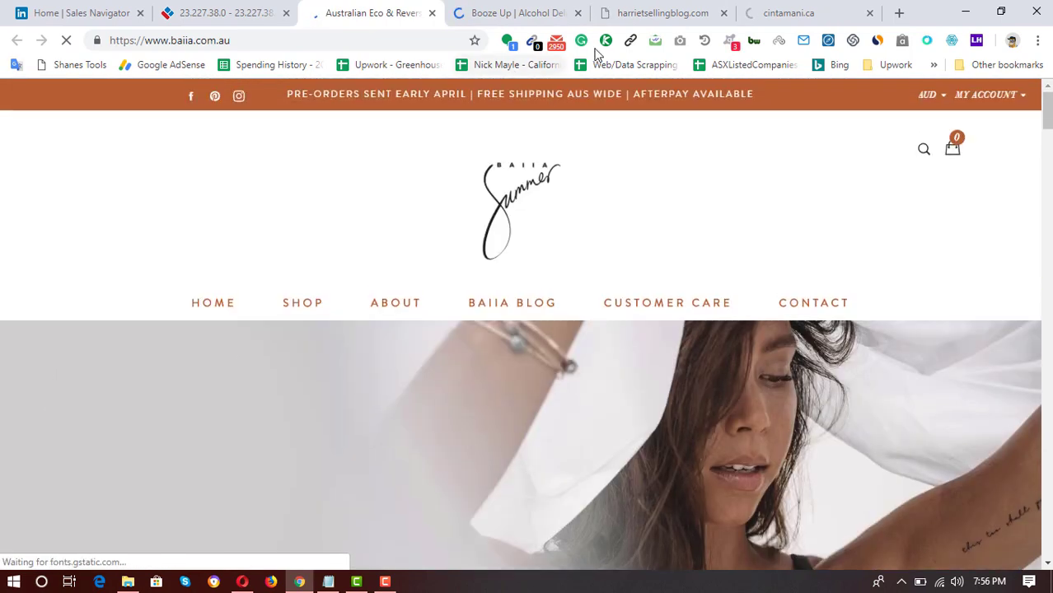
left_click(754, 42)
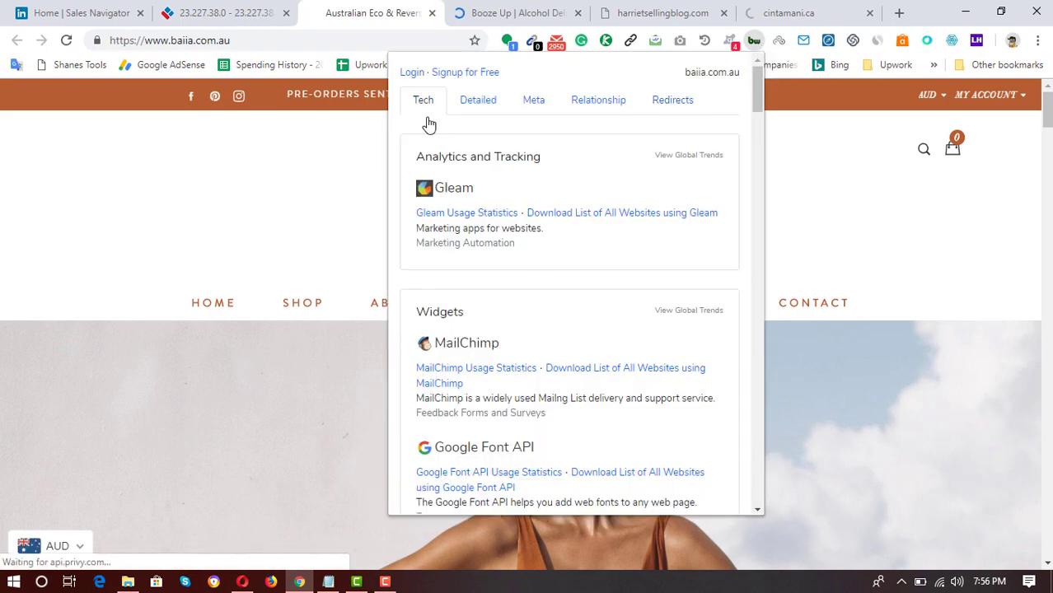
scroll(480, 284, "down", 15)
scroll(482, 319, "up", 8)
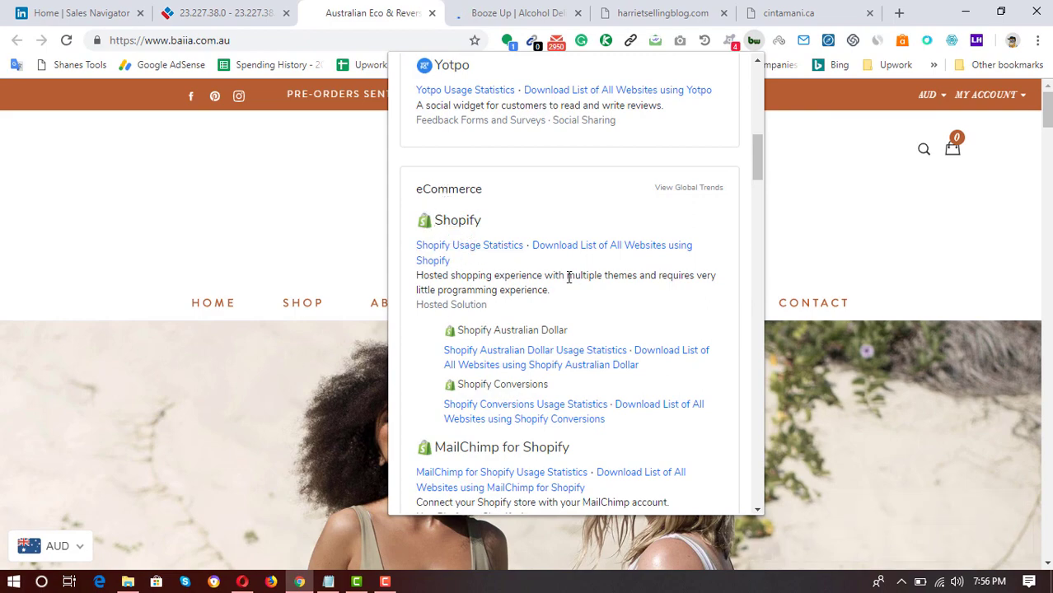
- Examine the other technology sections in baiia.com.au's BuiltWith profile, and close the store's tab
scroll(576, 278, "down", 8)
scroll(571, 362, "down", 7)
scroll(476, 245, "up", 2)
scroll(548, 328, "down", 6)
scroll(548, 328, "down", 10)
scroll(556, 330, "up", 15)
middle_click(563, 325)
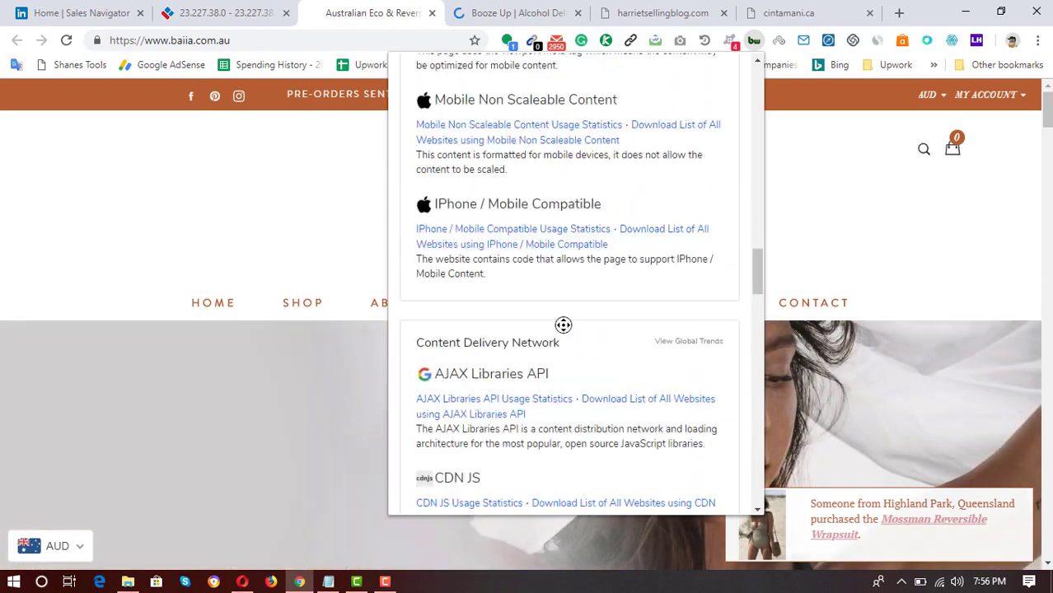
scroll(563, 324, "up", 20)
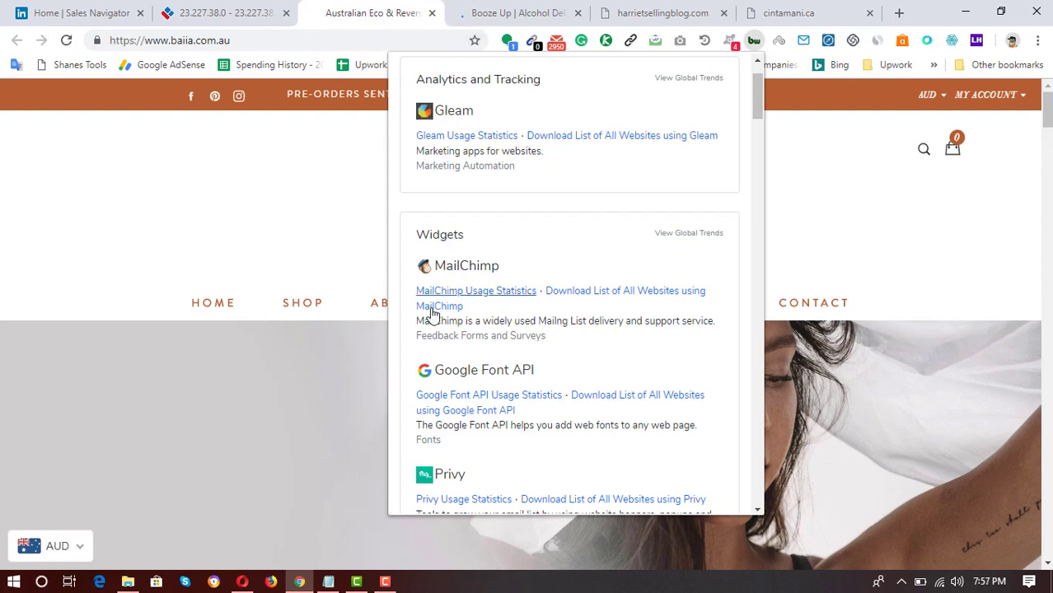
left_click(255, 253)
left_click(431, 14)
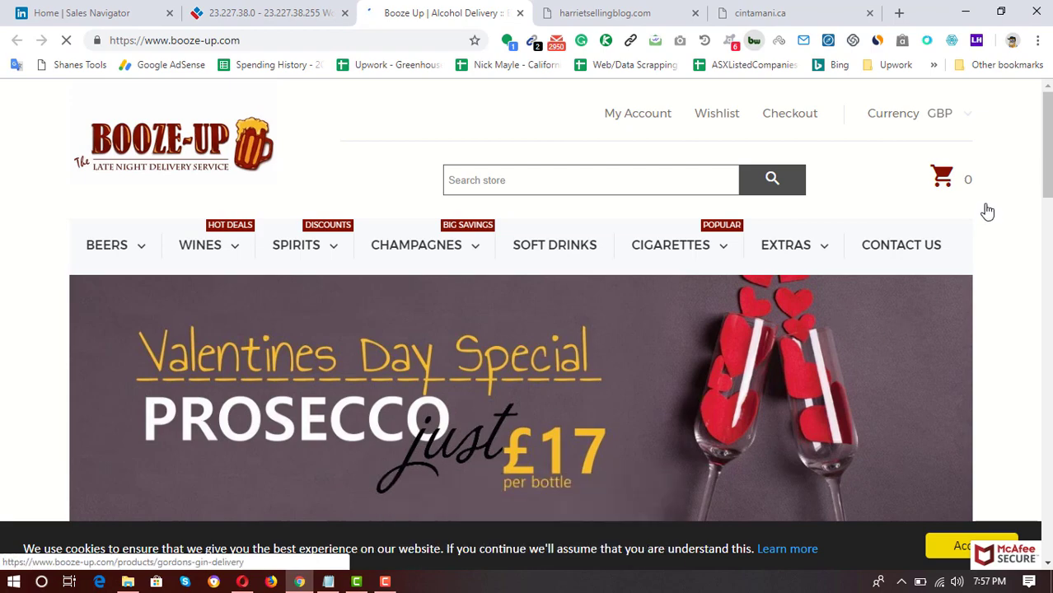
- Check the eCommerce section of booze-up.com's BuiltWith technology profile
left_click(753, 40)
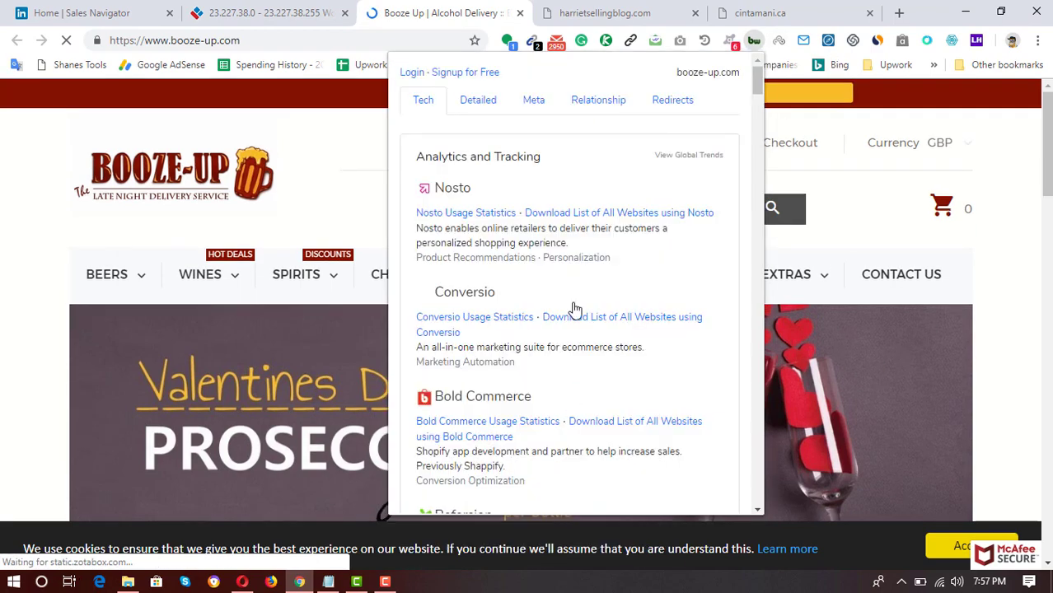
scroll(624, 392, "down", 10)
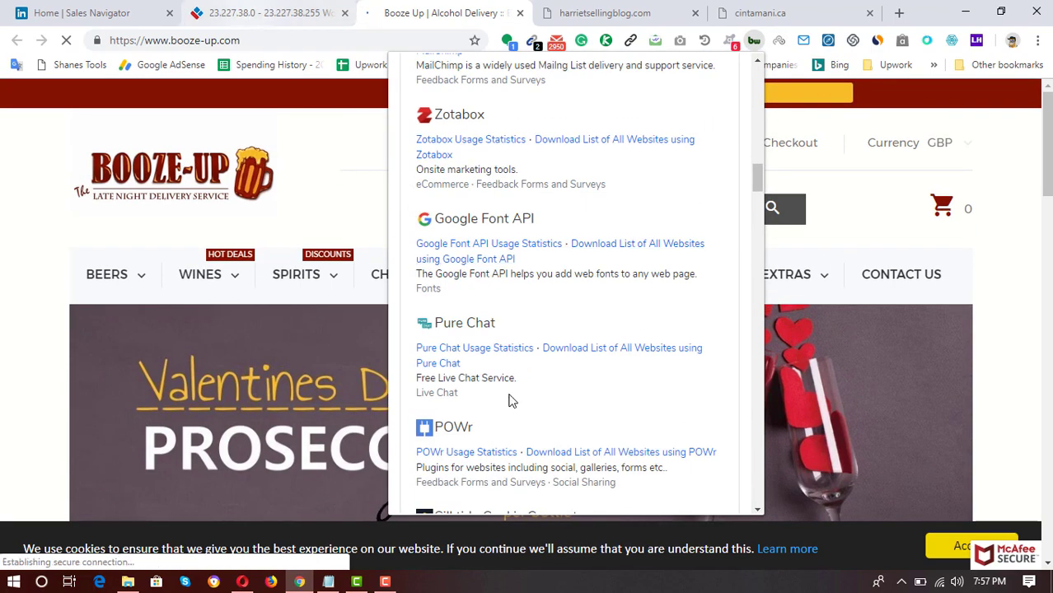
scroll(471, 358, "down", 3)
scroll(519, 409, "down", 5)
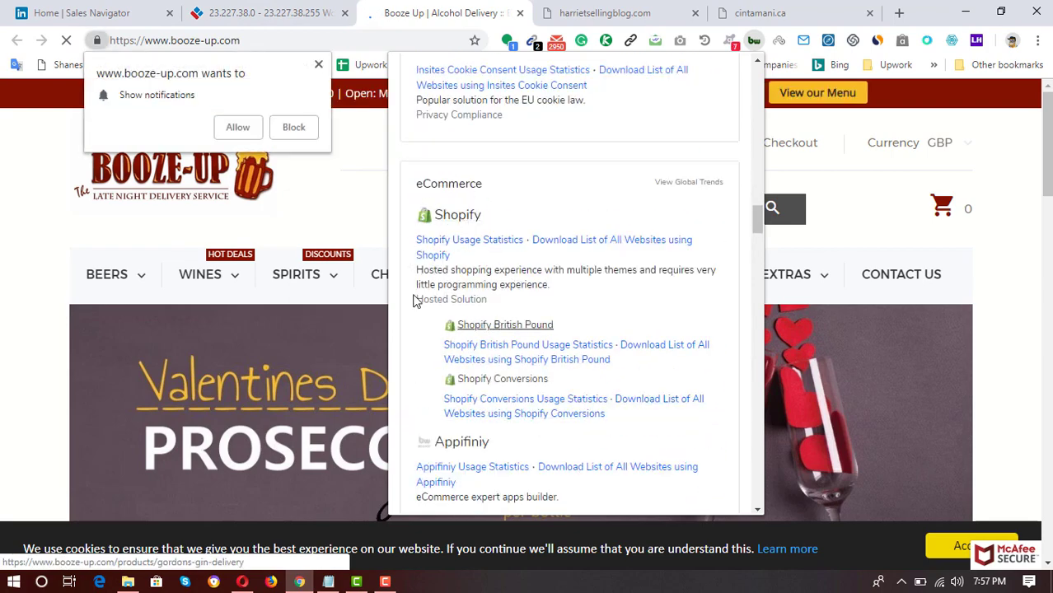
- Close the BuiltWith profile and the booze-up.com and harrietsellingblog.com tabs
left_click(520, 13)
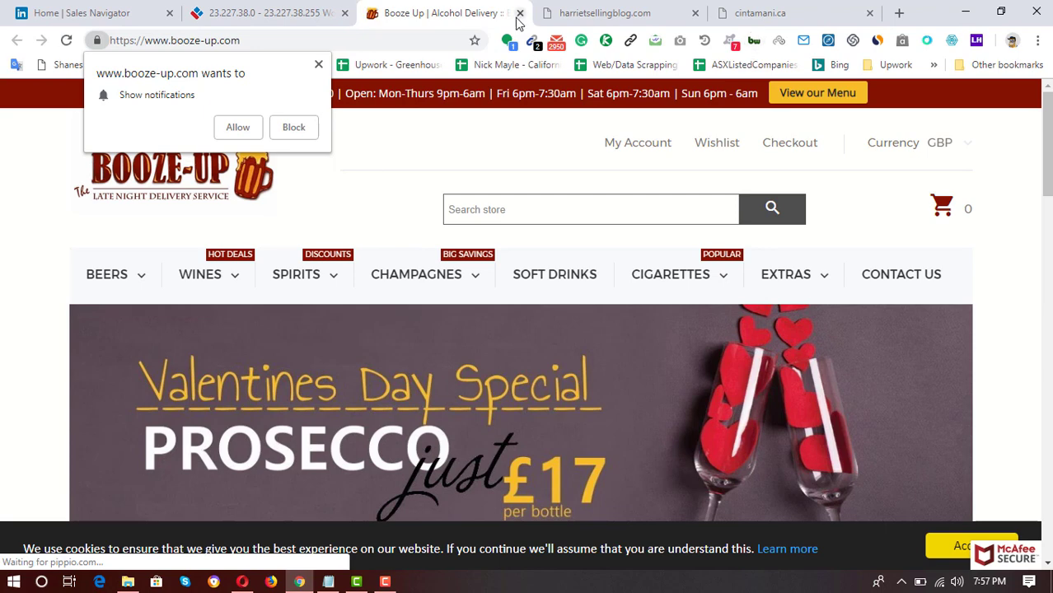
left_click(520, 13)
left_click(520, 12)
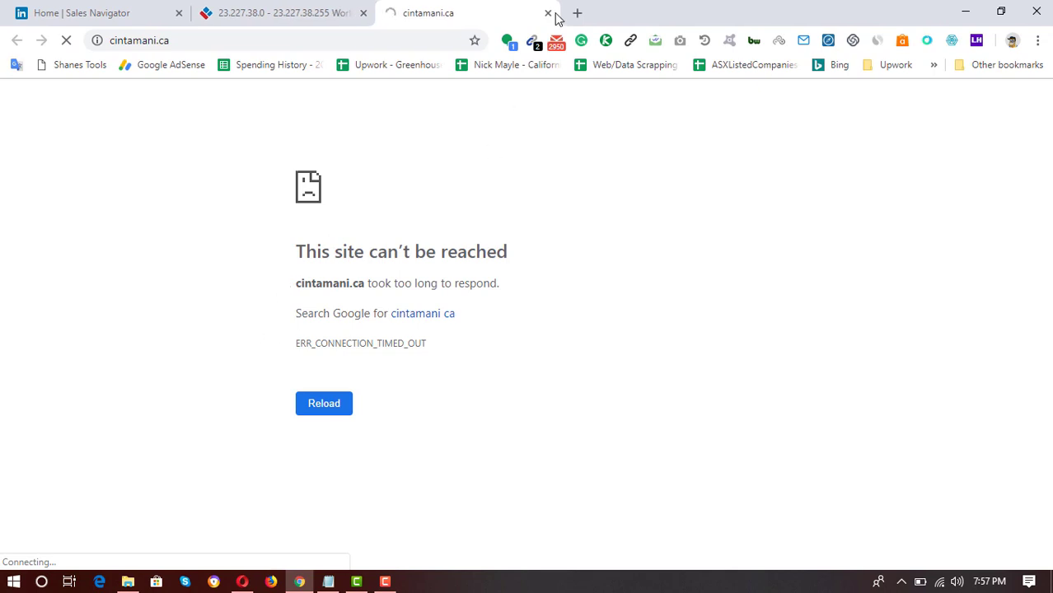
- Close the cintamani.ca tab, and move the LinkedIn Sales Navigator tab behind the myip.ms tab
left_click(548, 13)
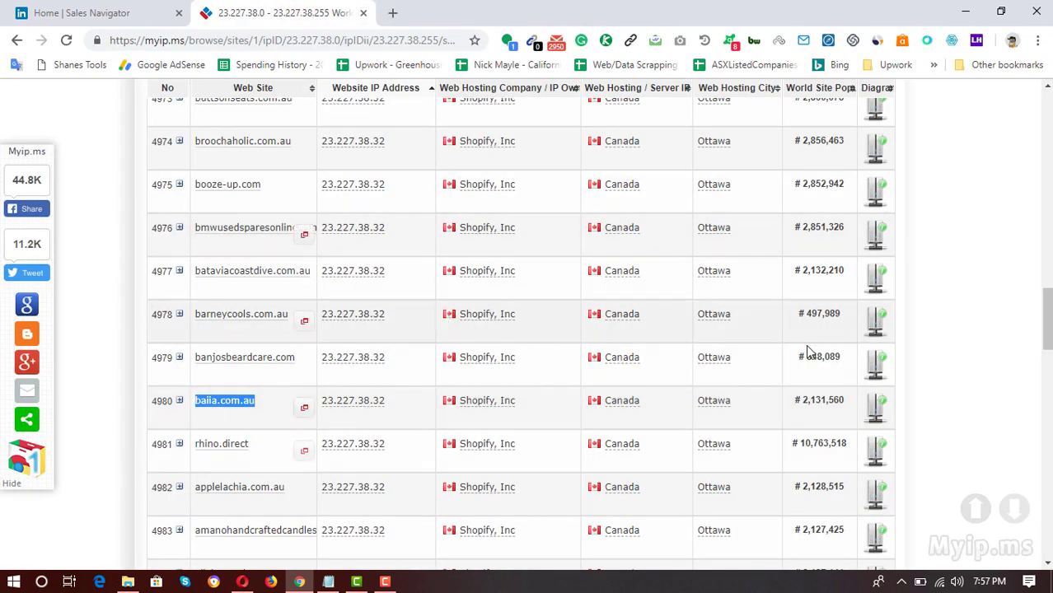
left_click_drag(1047, 320, 1046, 124)
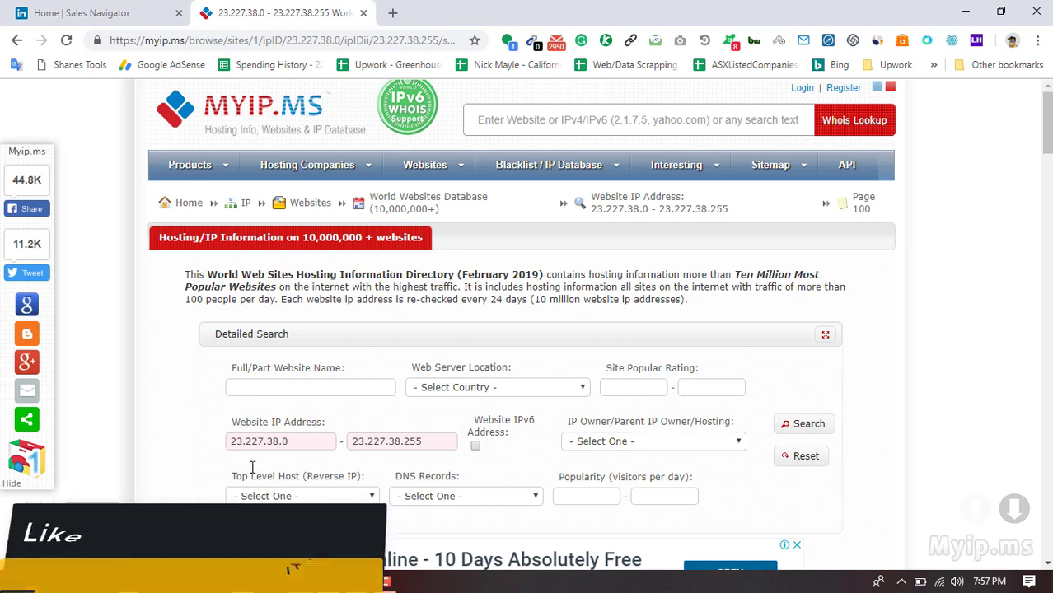
left_click(99, 12)
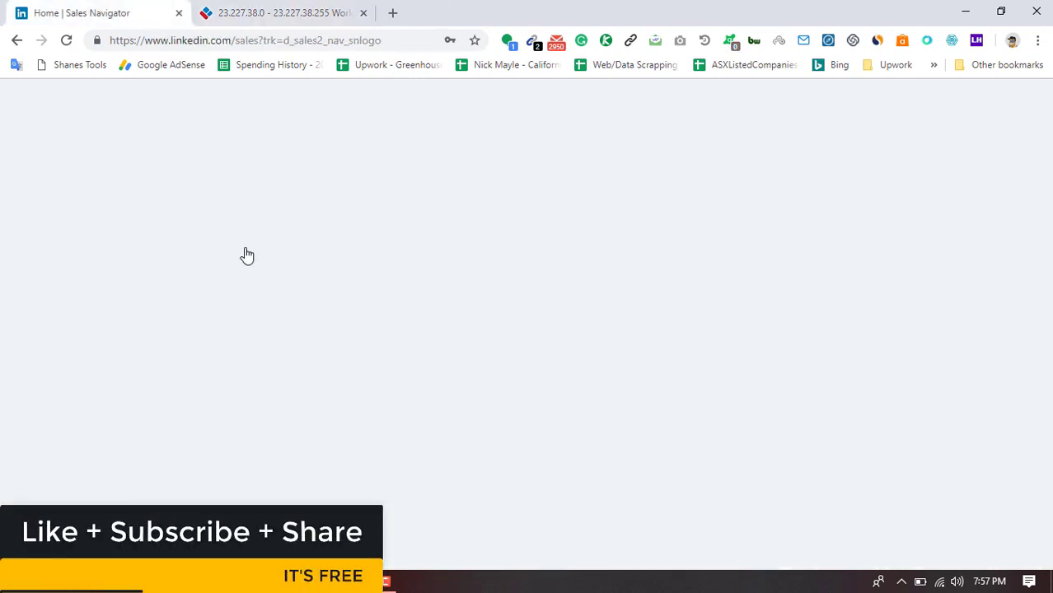
left_click_drag(157, 12, 362, 7)
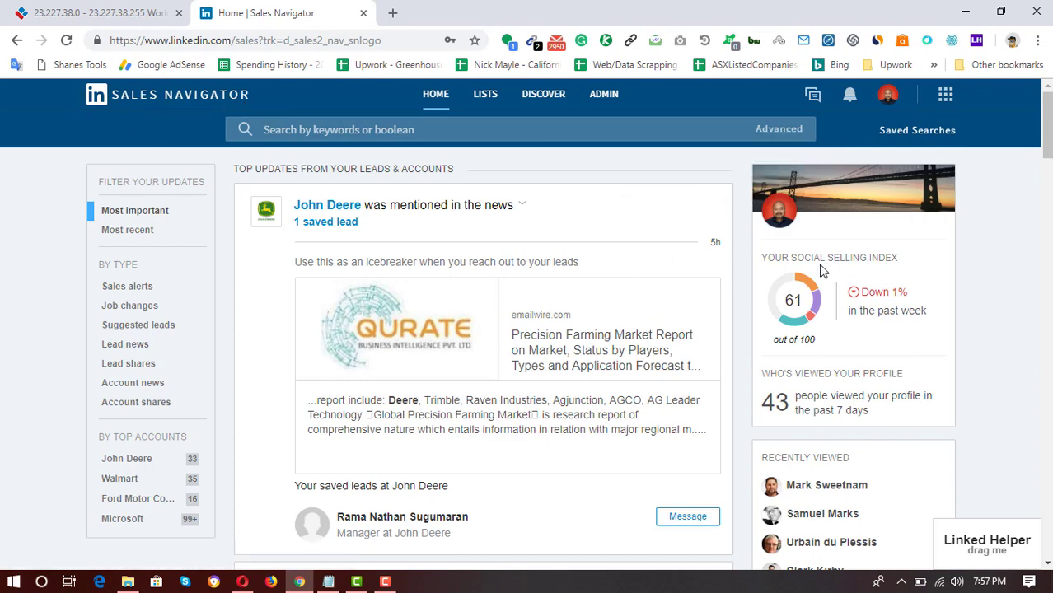
- Start an advanced account search in Sales Navigator, and add Shopify to the technologies used filter
mouse_move(756, 138)
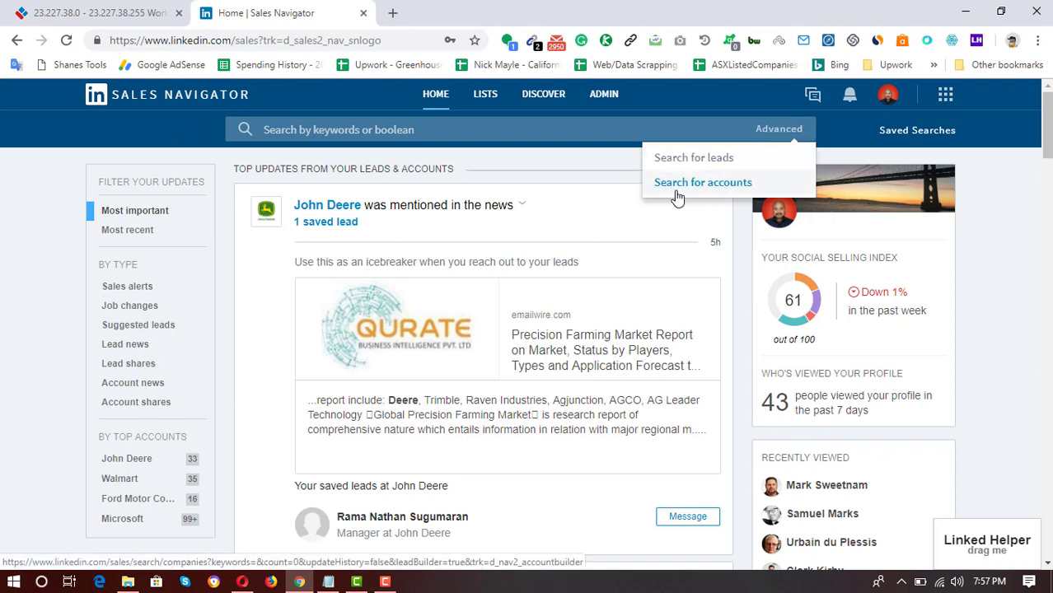
left_click(721, 182)
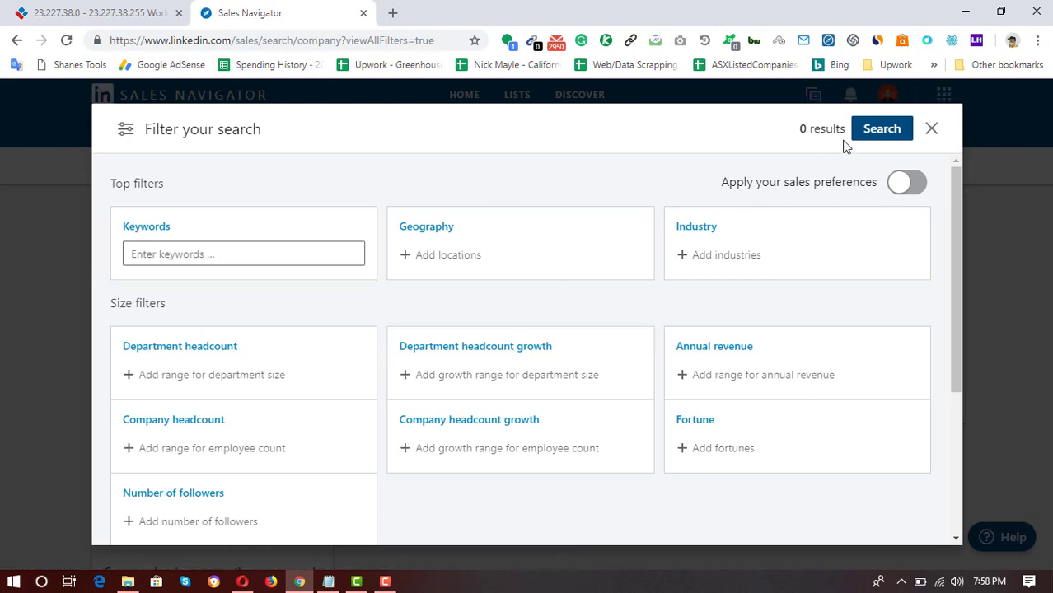
scroll(303, 359, "down", 3)
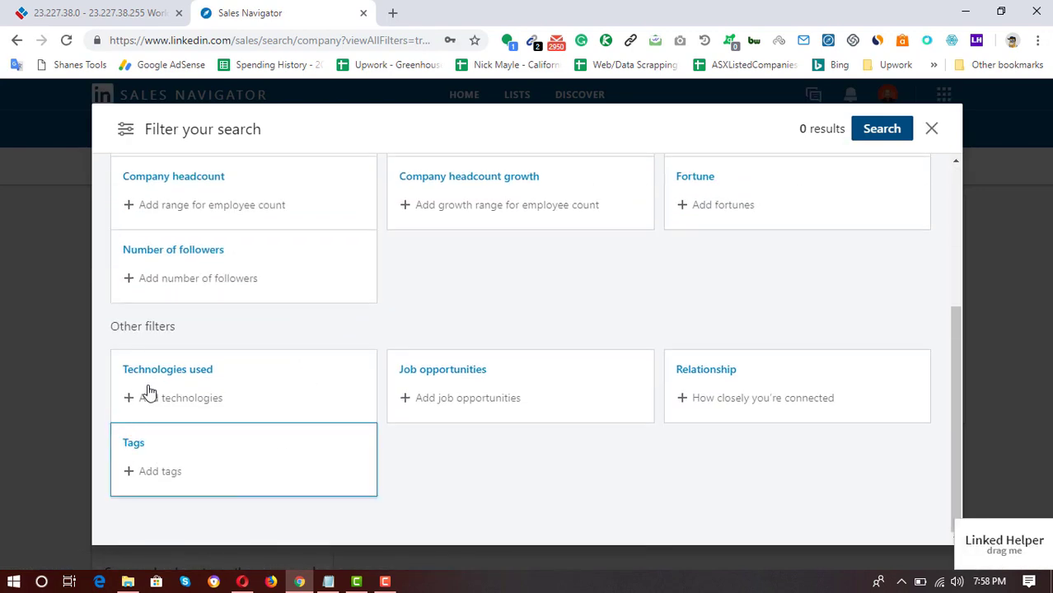
left_click(192, 400)
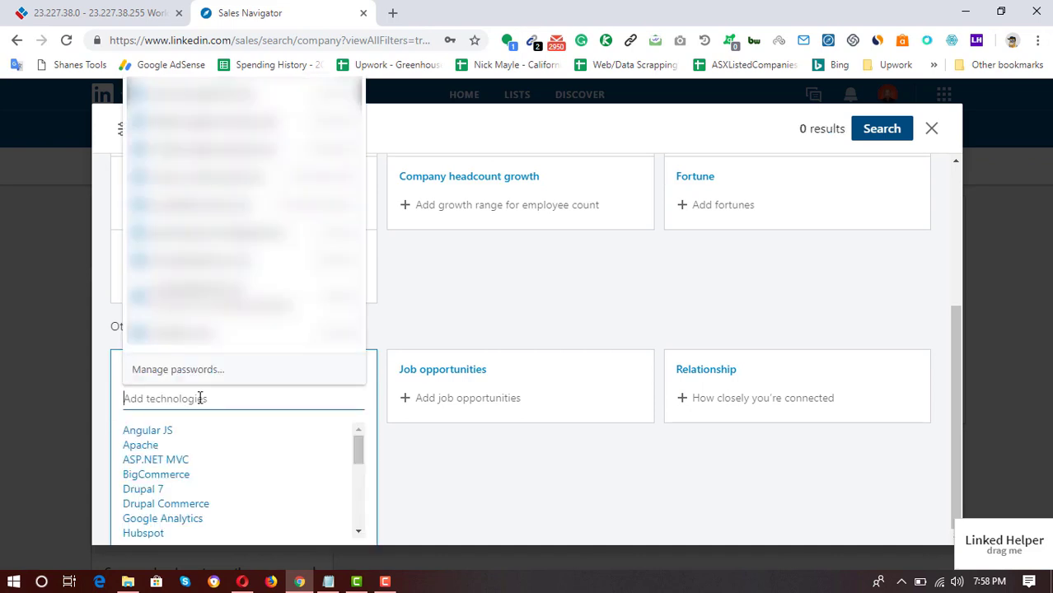
type("Sho")
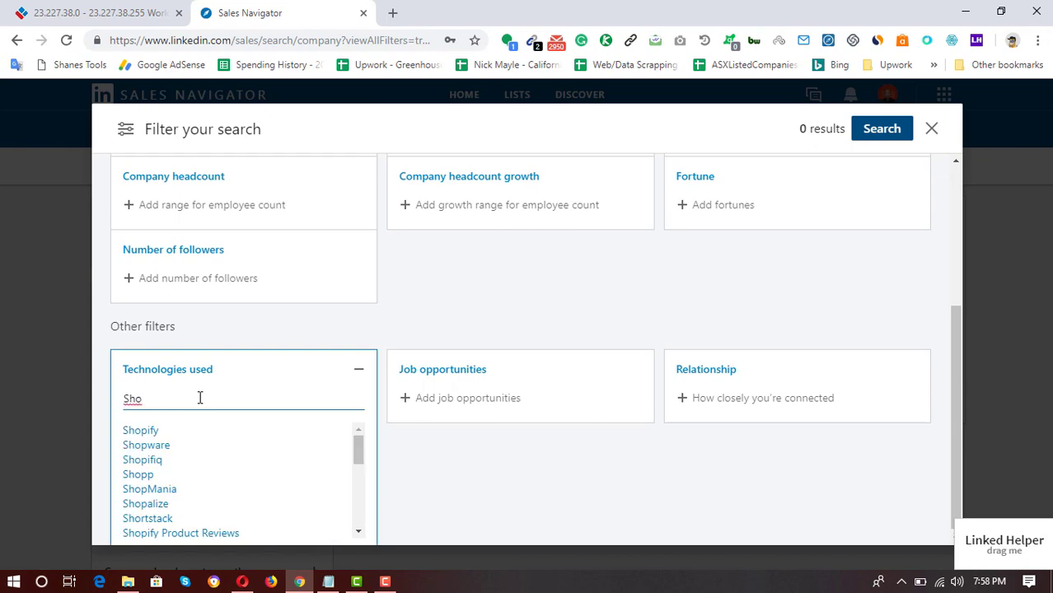
left_click(150, 434)
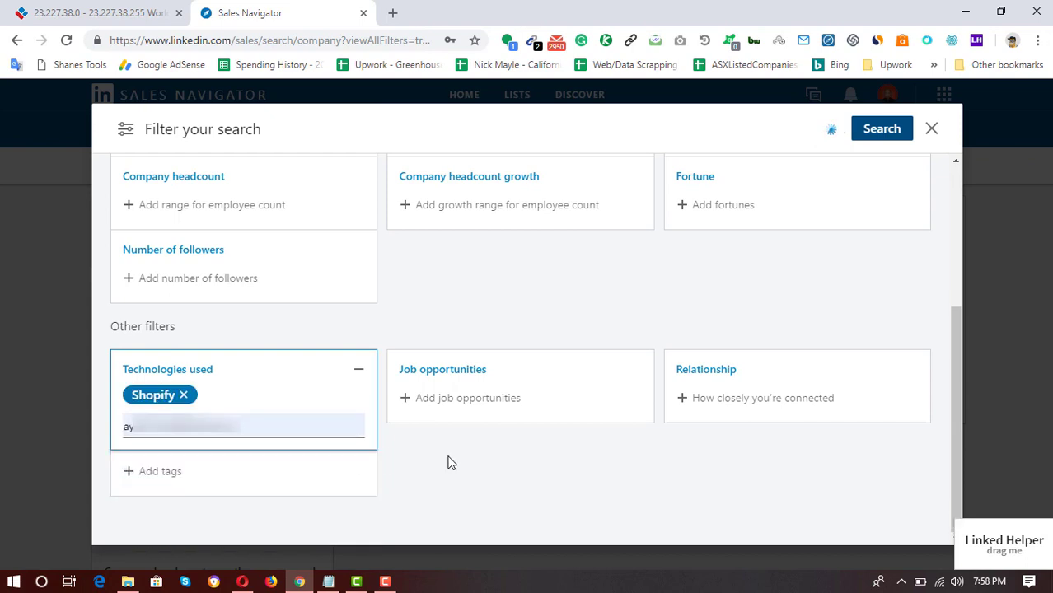
- Add United States to the geography filter, and dismiss the browser's offer to save a password
scroll(783, 280, "up", 3)
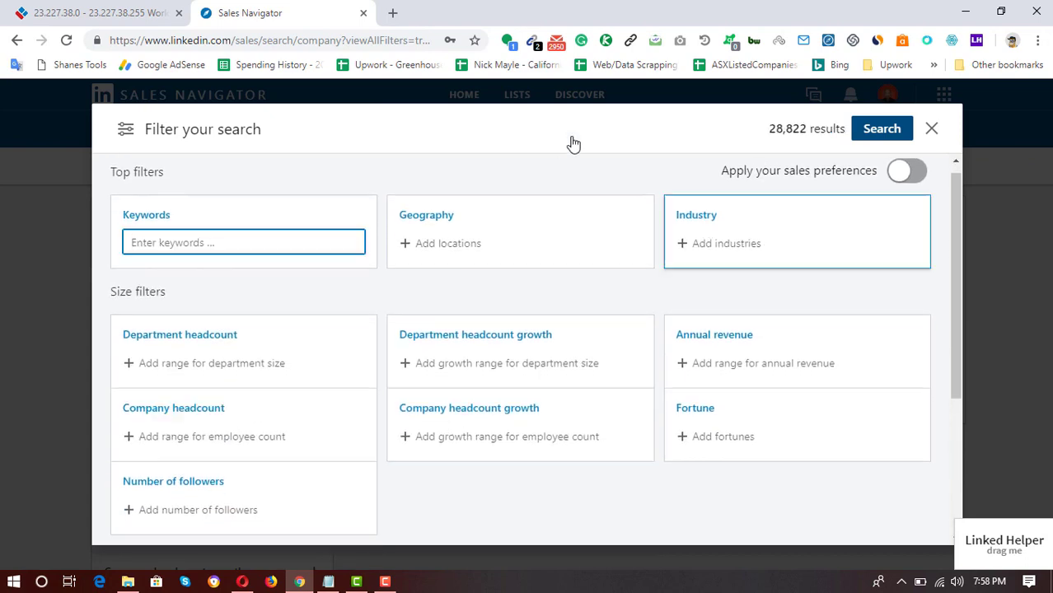
scroll(371, 453, "down", 3)
scroll(686, 322, "up", 3)
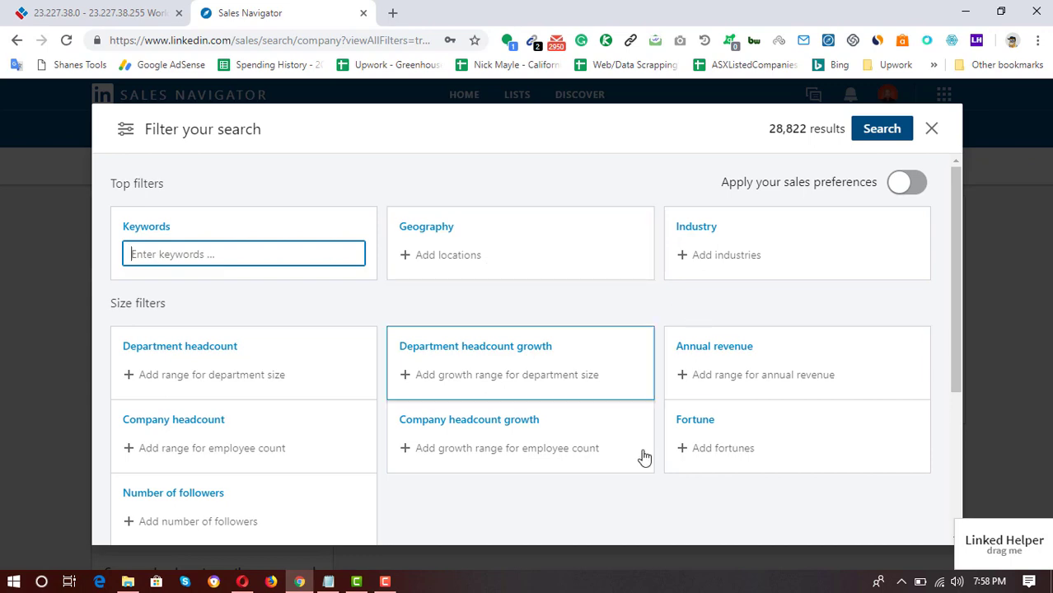
scroll(540, 407, "down", 3)
scroll(238, 431, "up", 5)
left_click(428, 275)
left_click(491, 258)
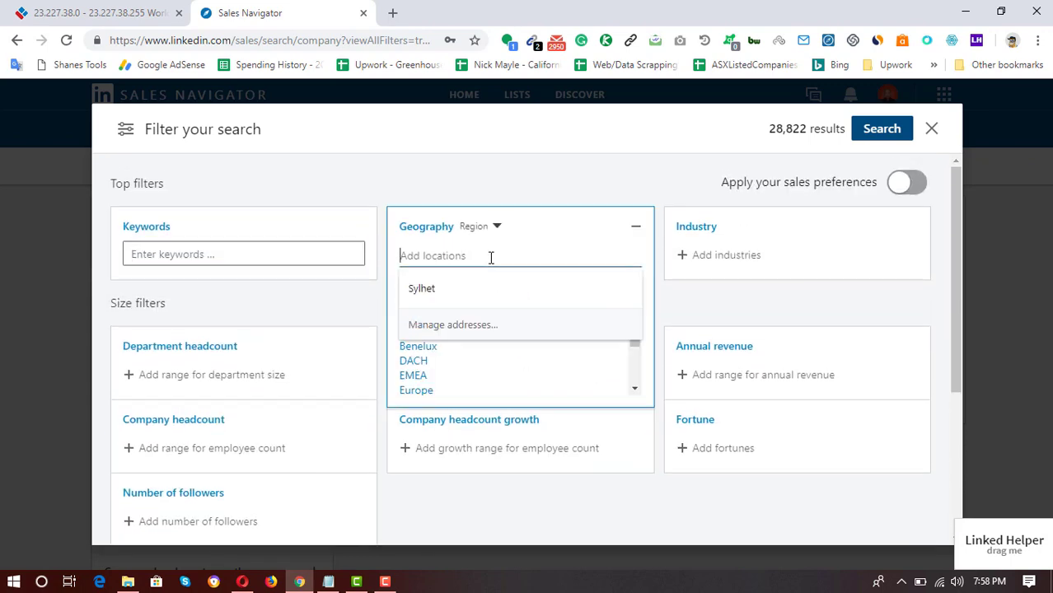
type("Uni")
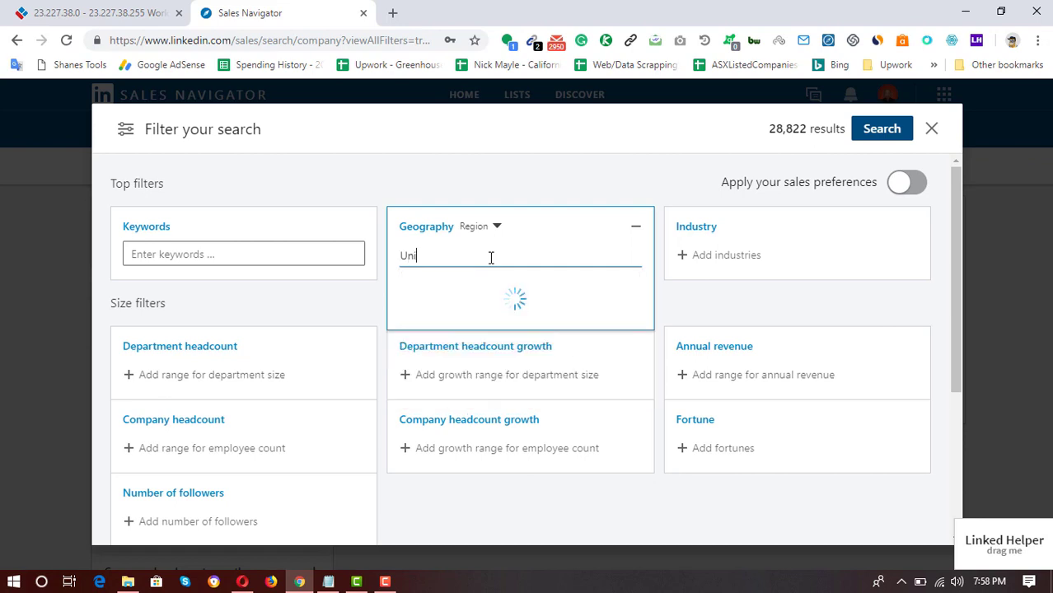
left_click(447, 288)
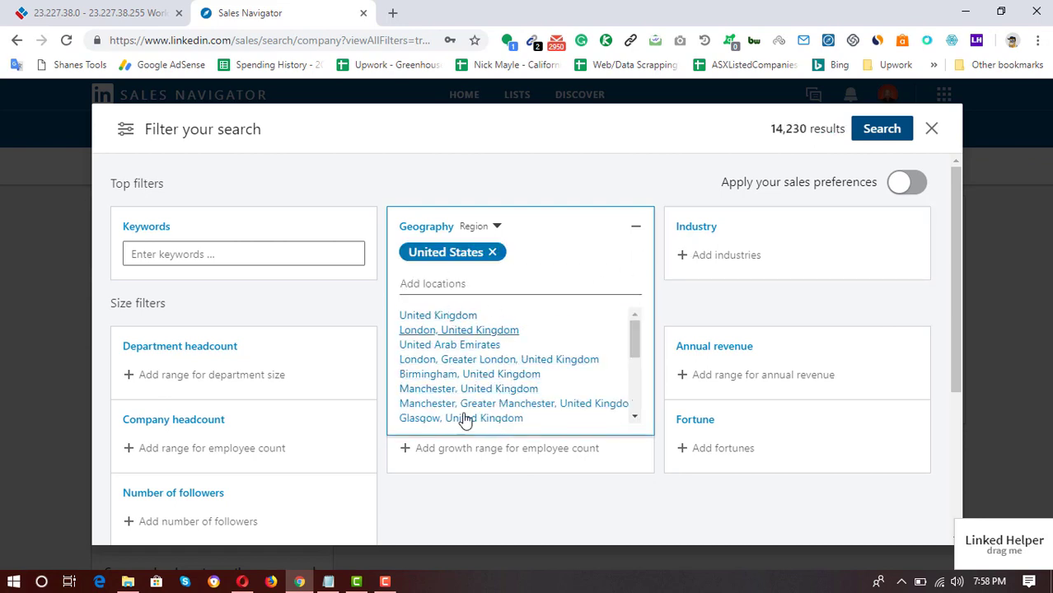
left_click(696, 176)
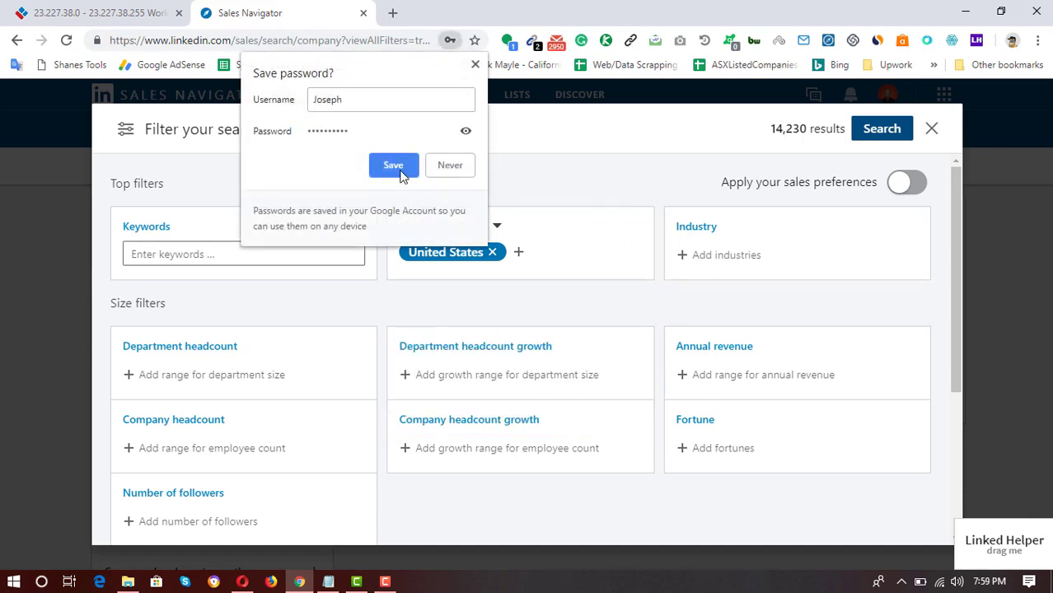
left_click(475, 65)
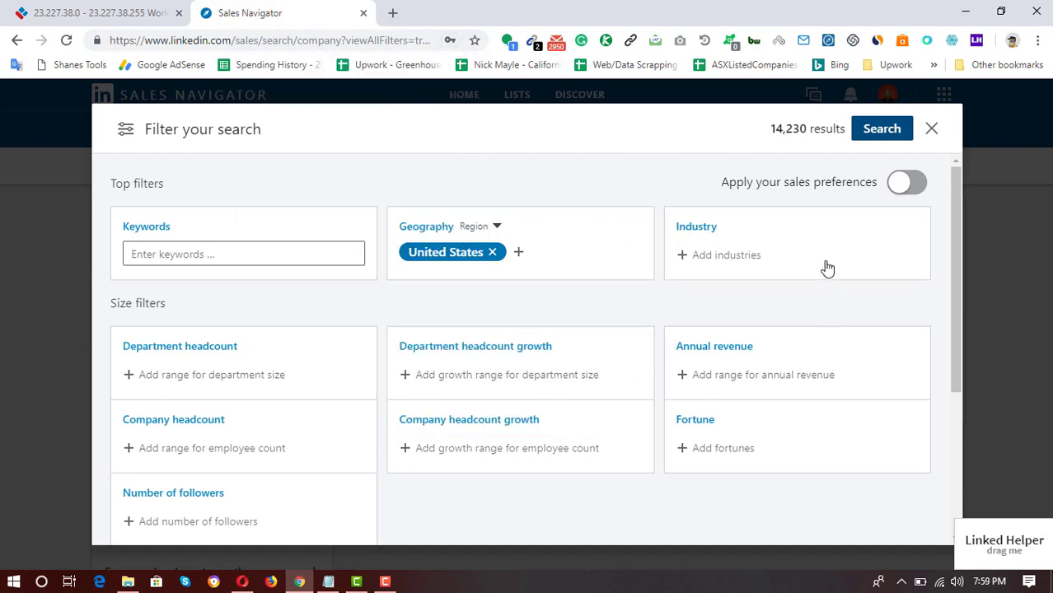
- Add the 11-50 range to the company headcount filter
scroll(313, 362, "down", 1)
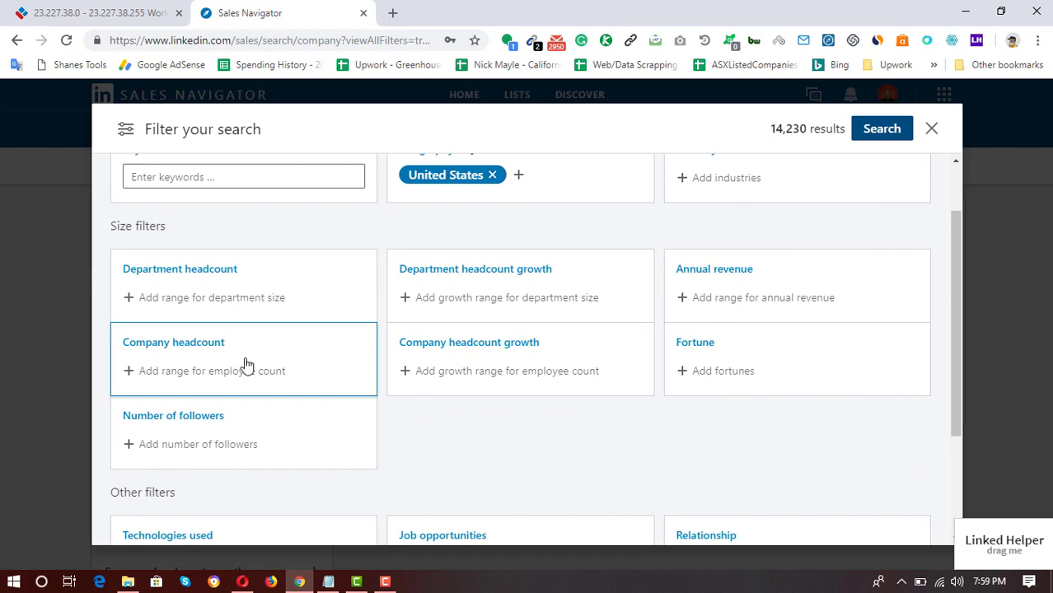
scroll(261, 487, "up", 1)
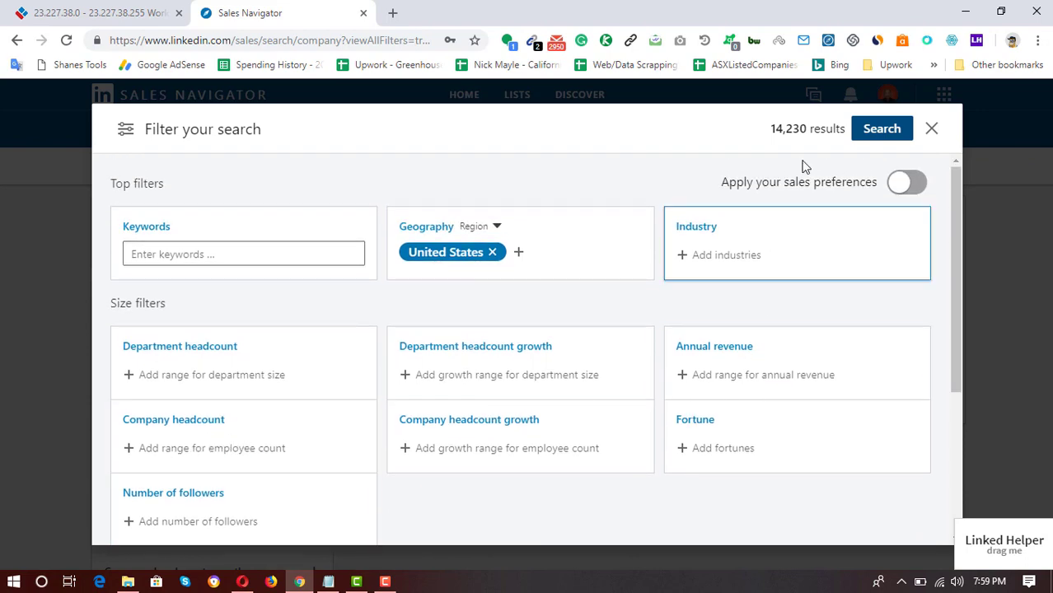
left_click(181, 455)
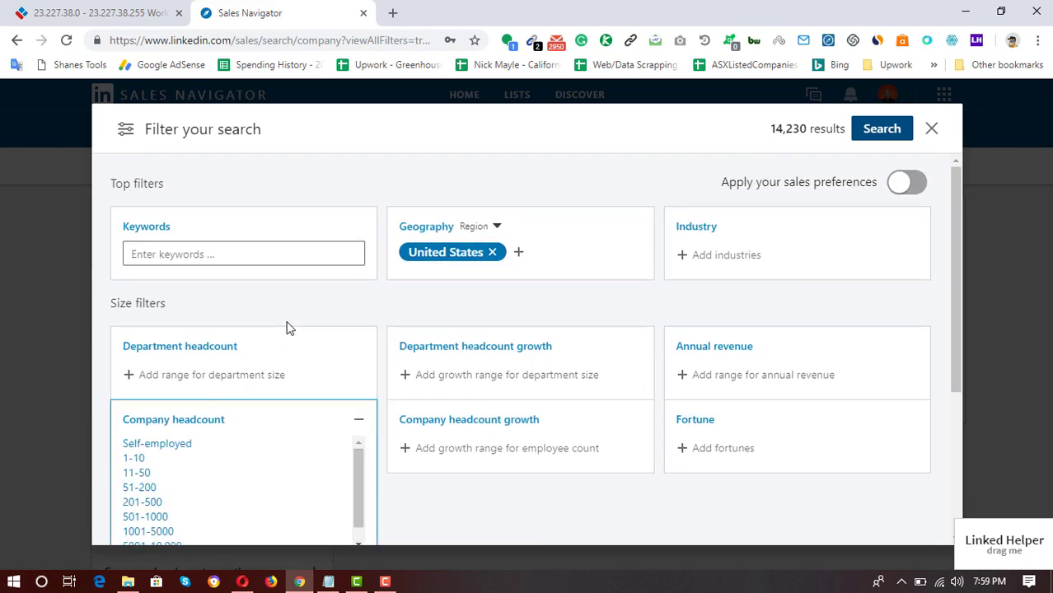
scroll(308, 381, "down", 1)
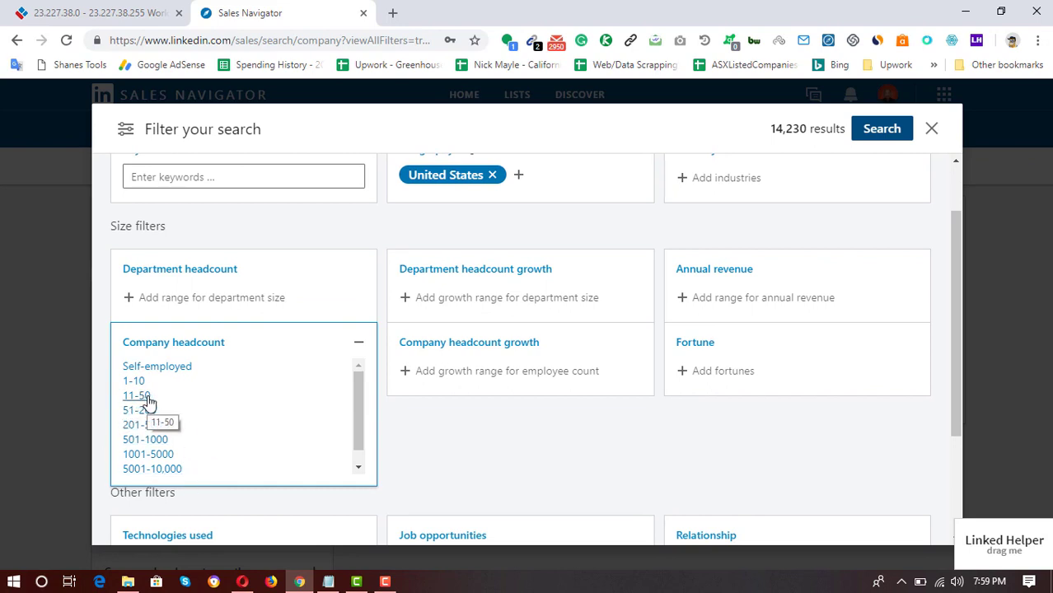
left_click(137, 397)
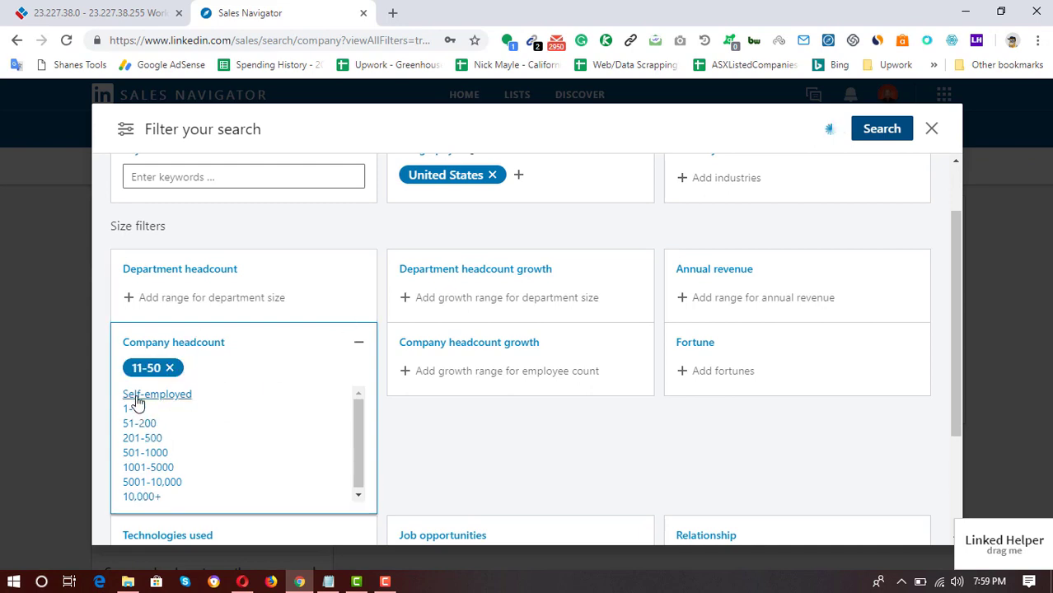
scroll(745, 445, "up", 1)
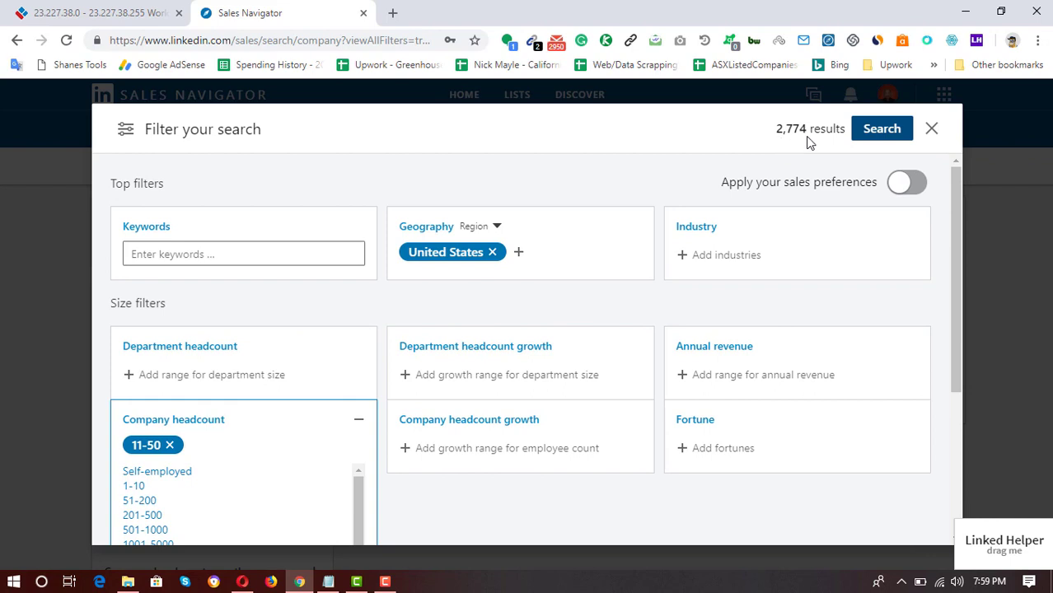
- Add the 1001-5000 and 501-1000 ranges to the company headcount filter
scroll(395, 400, "down", 2)
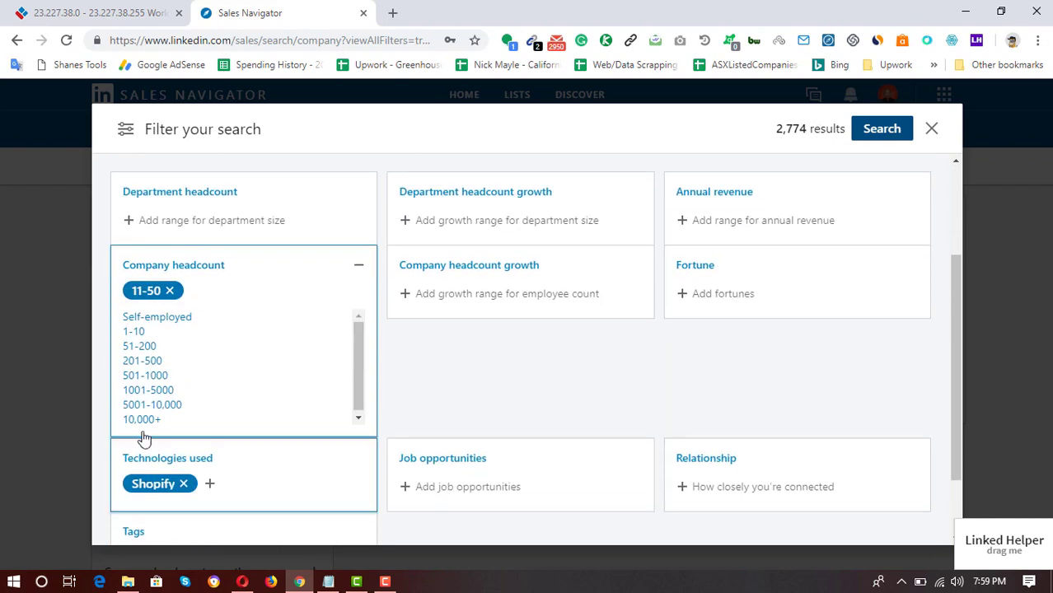
left_click(154, 391)
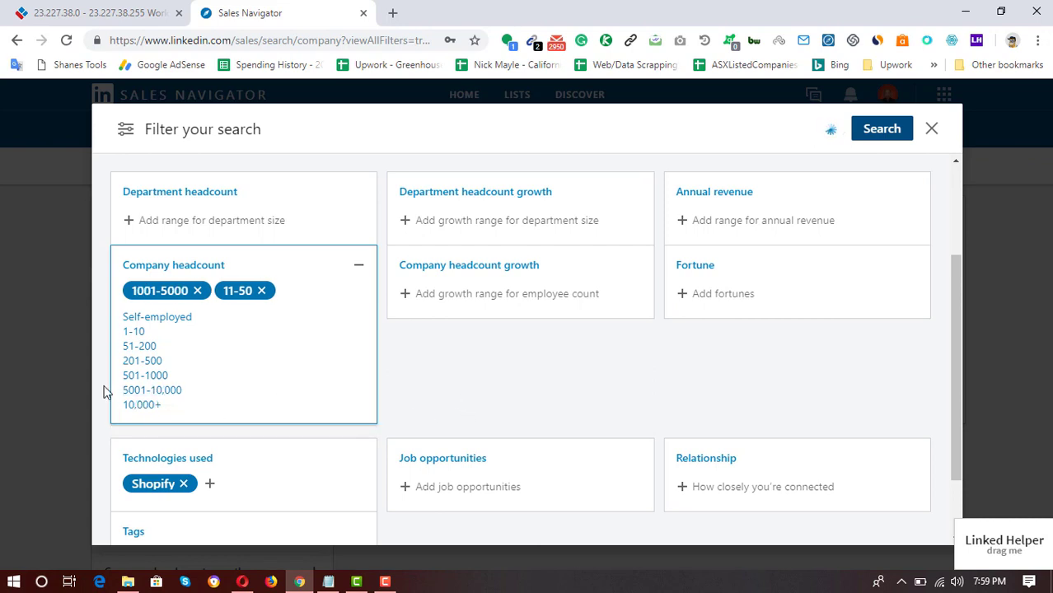
left_click(139, 378)
scroll(736, 413, "up", 2)
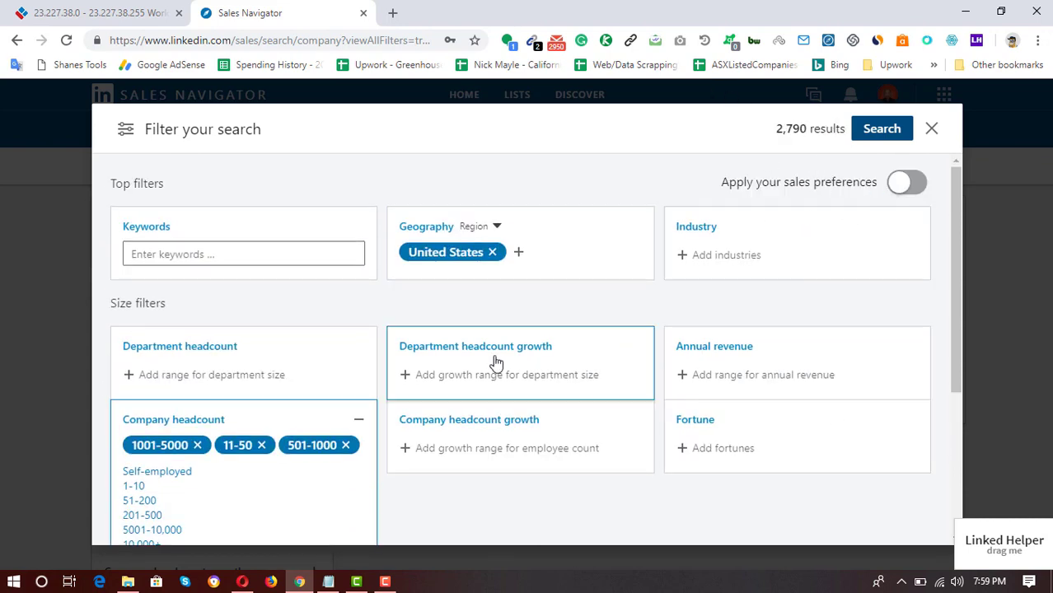
scroll(379, 383, "down", 3)
scroll(288, 286, "up", 3)
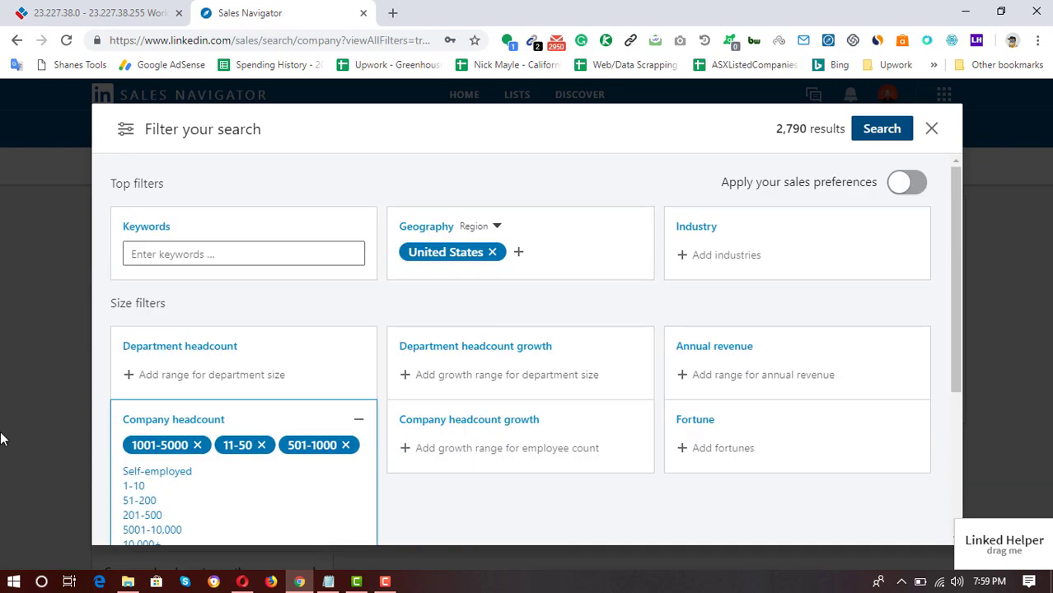
- Run the filtered account search and look through the first companies in the account results
left_click(882, 132)
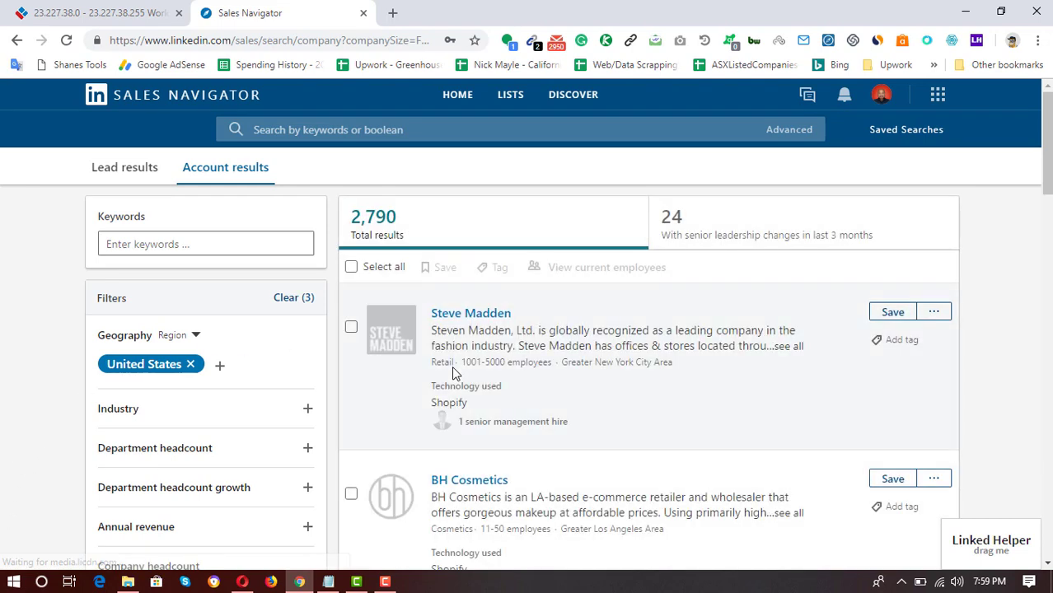
scroll(190, 350, "down", 3)
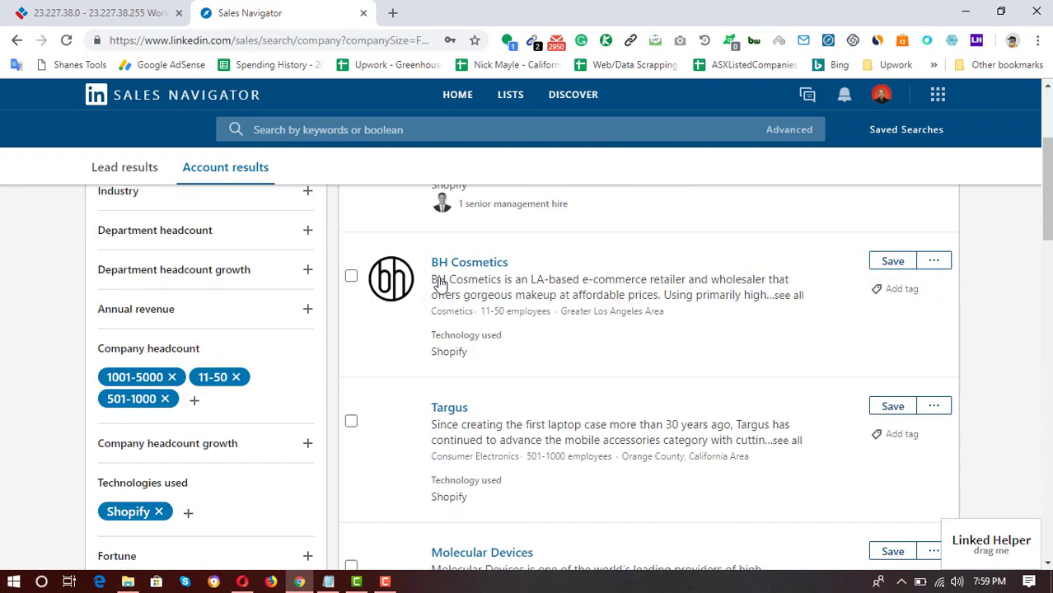
scroll(719, 370, "up", 3)
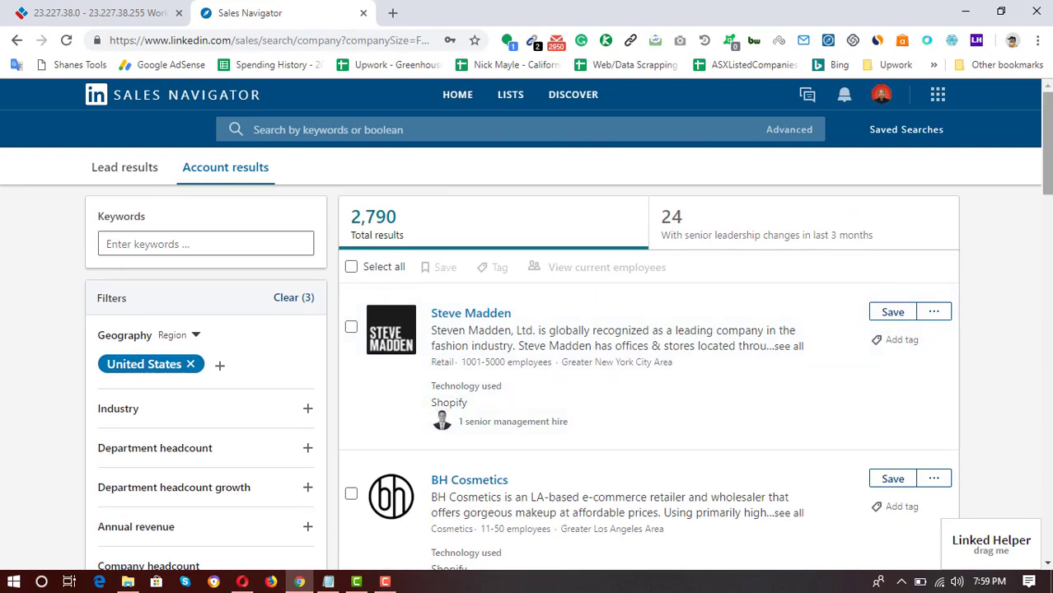
mouse_move(1050, 159)
left_mouse_down()
mouse_move(1051, 226)
mouse_move(1050, 158)
left_mouse_up()
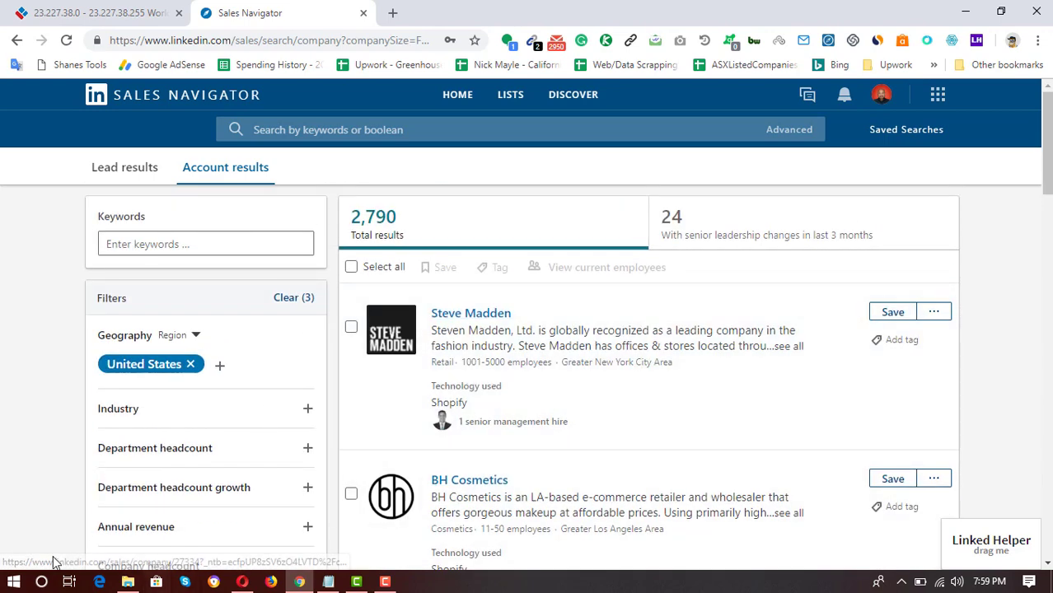
left_click(41, 582)
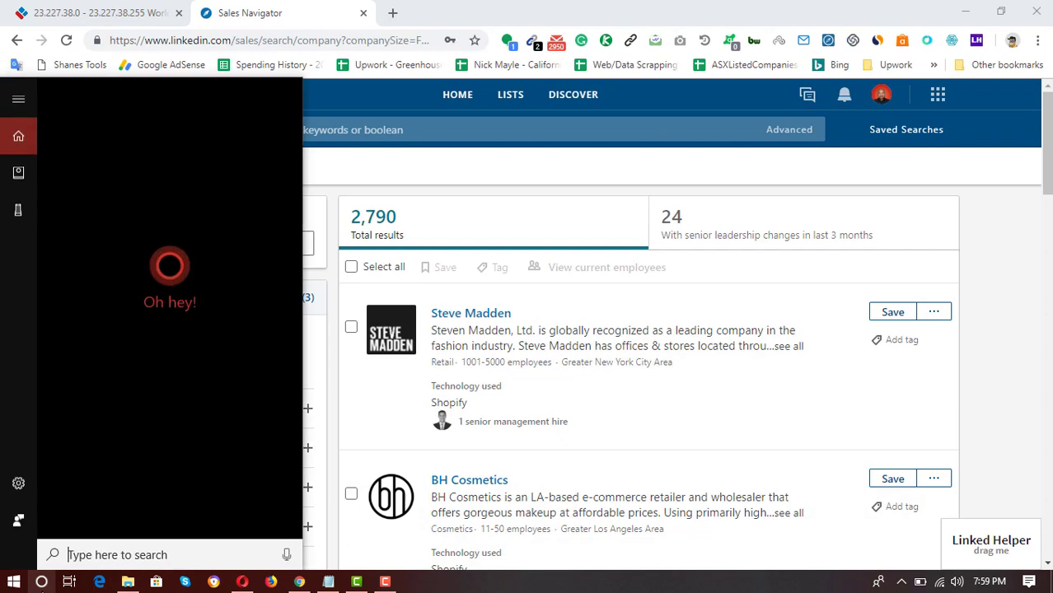
type("ex")
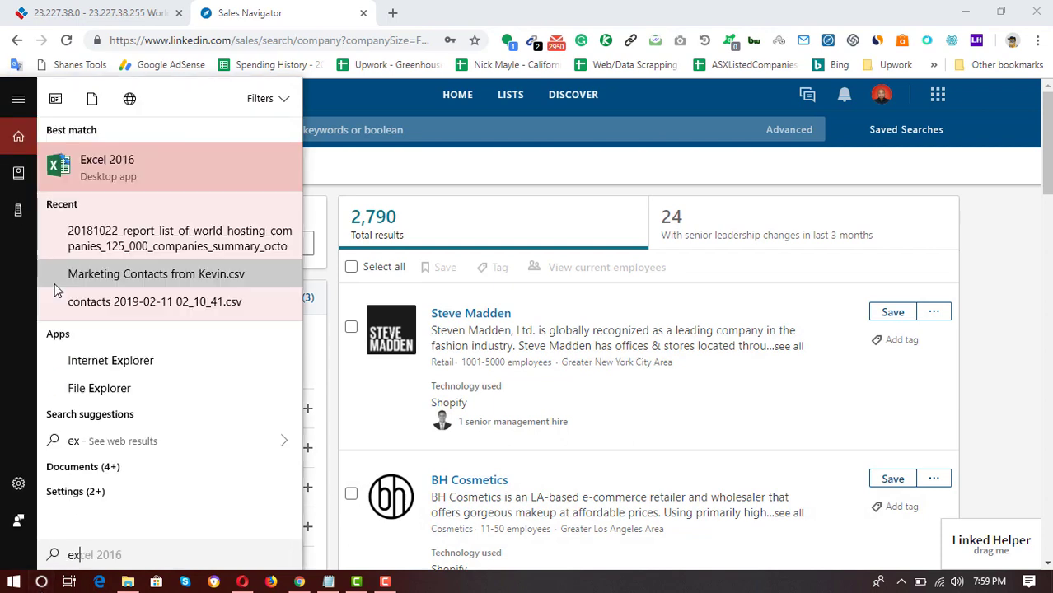
left_click(420, 375)
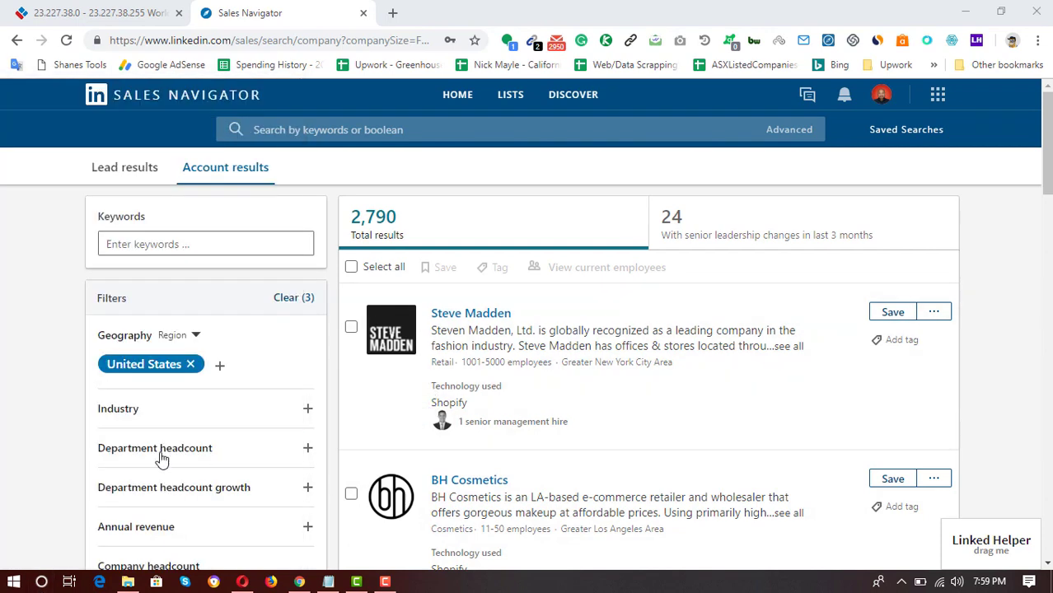
- Open the Steve Madden account from the search results in a new browser tab
right_click(498, 319)
left_click(534, 325)
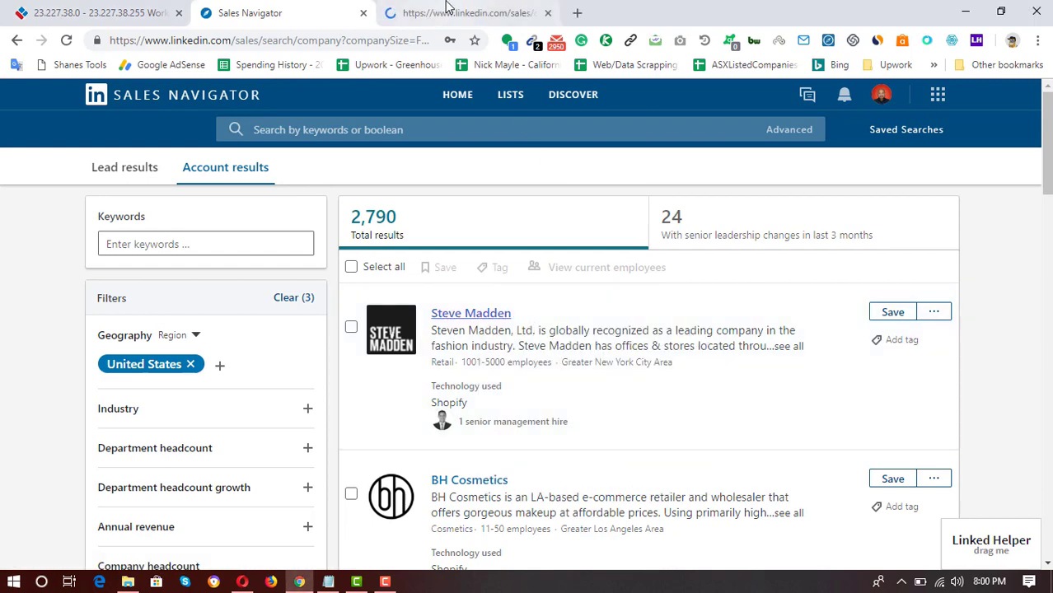
- Go to the opened Steve Madden account and list all its employees on LinkedIn
left_click(449, 12)
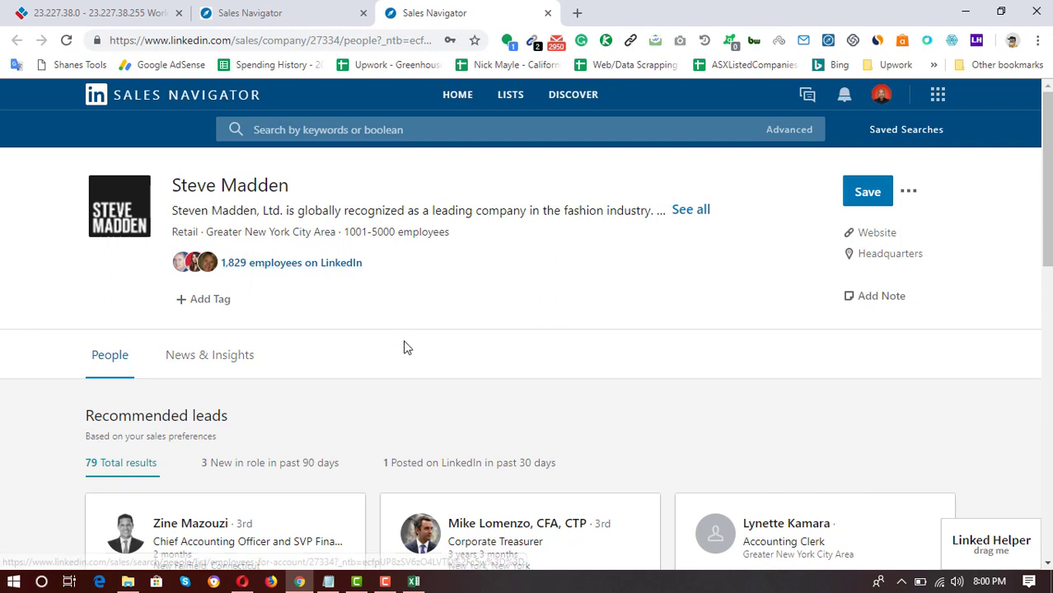
left_click(274, 264)
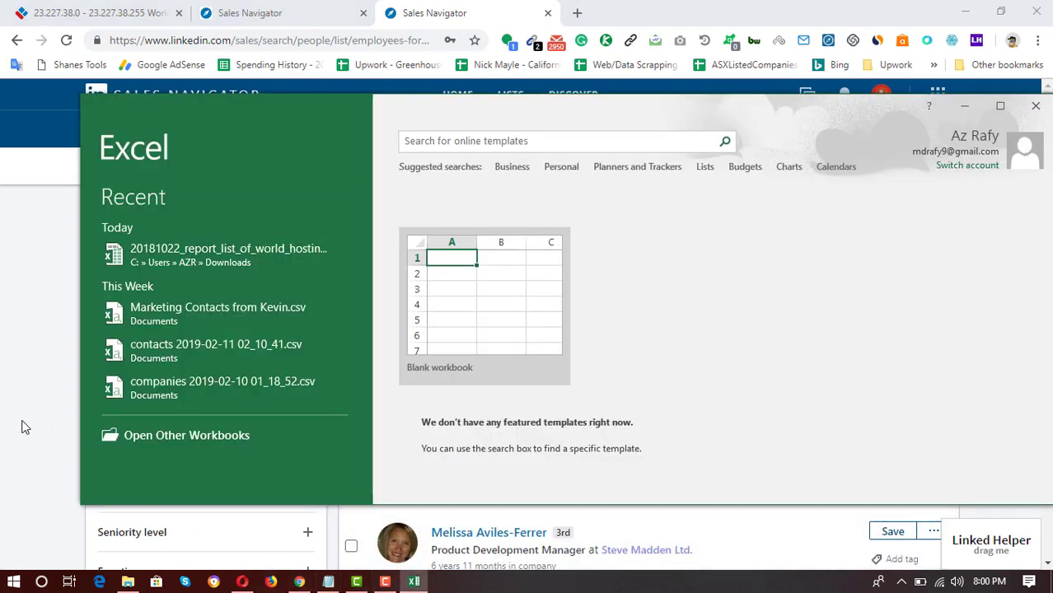
- Switch to Excel, create a blank workbook and maximize its window
left_click(25, 427)
left_click(414, 582)
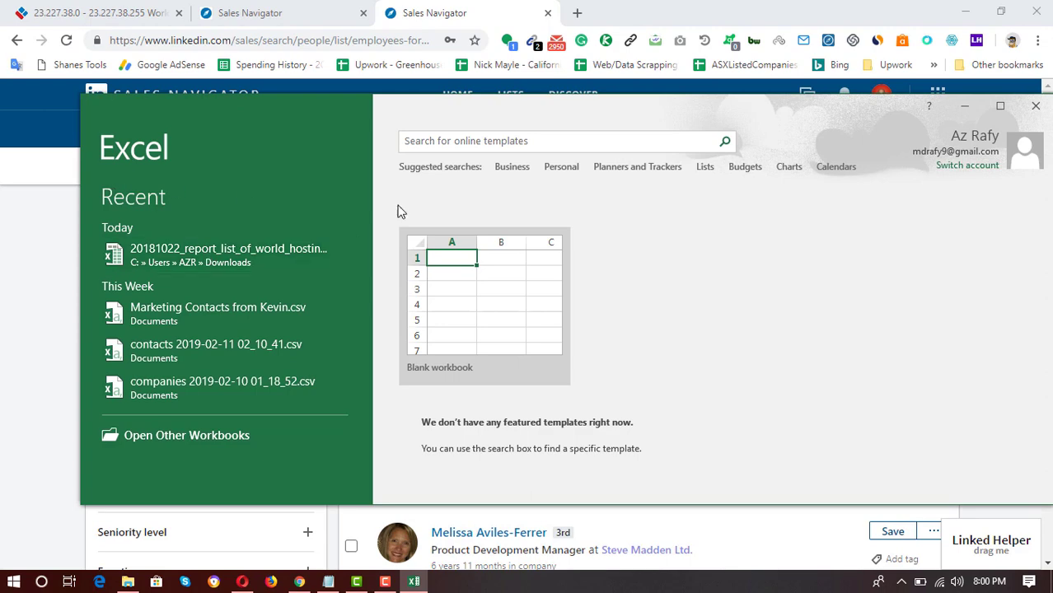
left_click(501, 289)
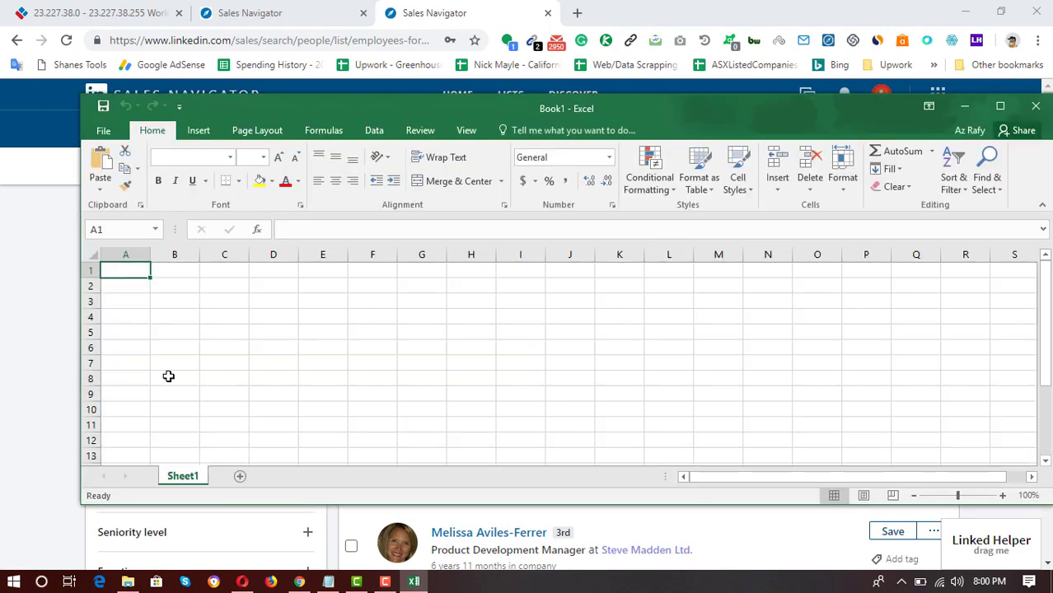
left_click(999, 108)
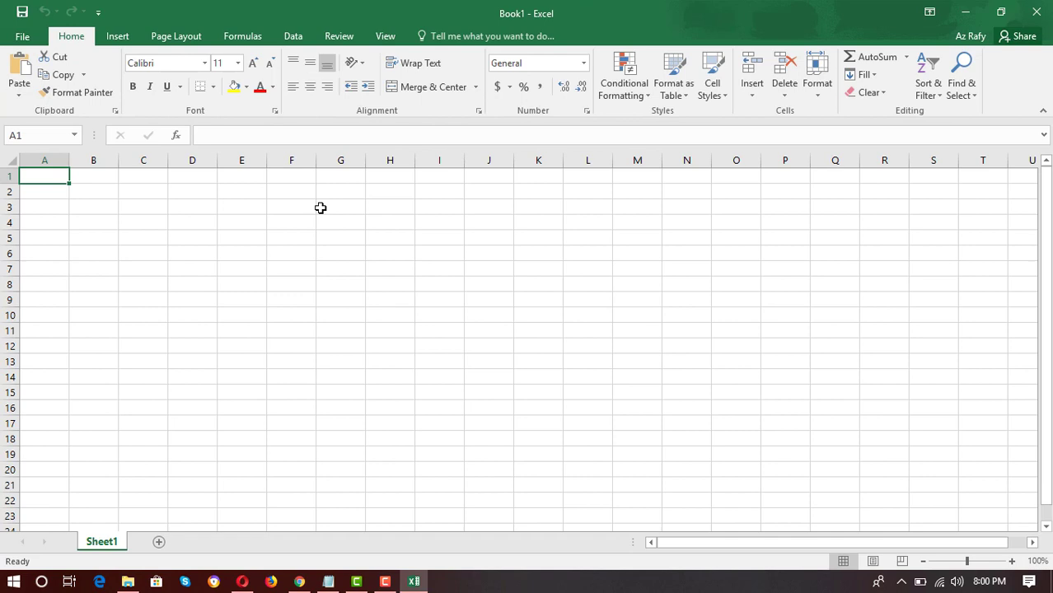
- Enter the headers Store Name, Website and Owner Name in cells A1 to C1
type("Store Na")
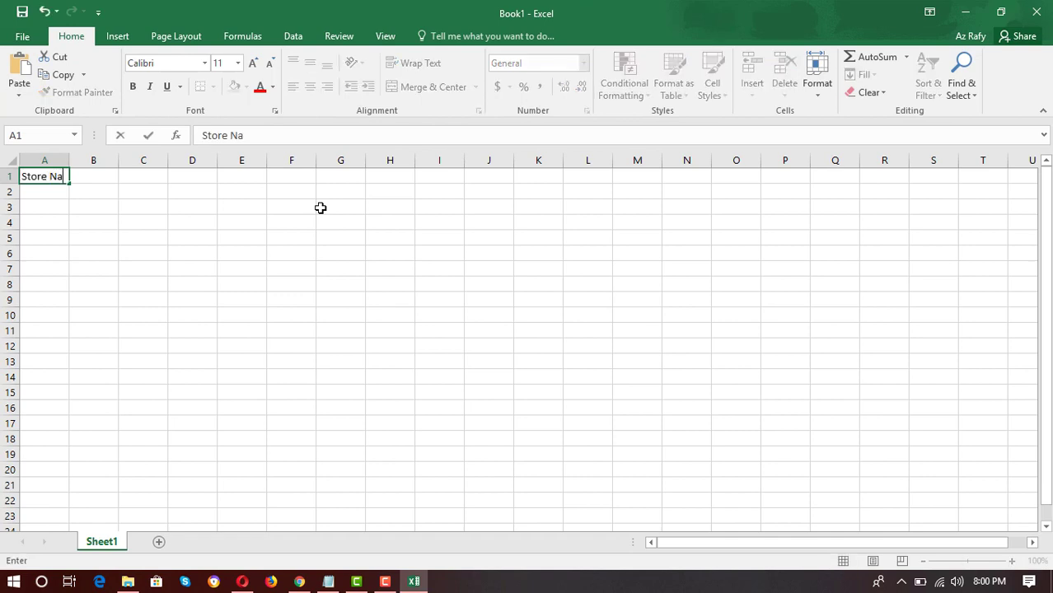
key("Tab")
type("Website")
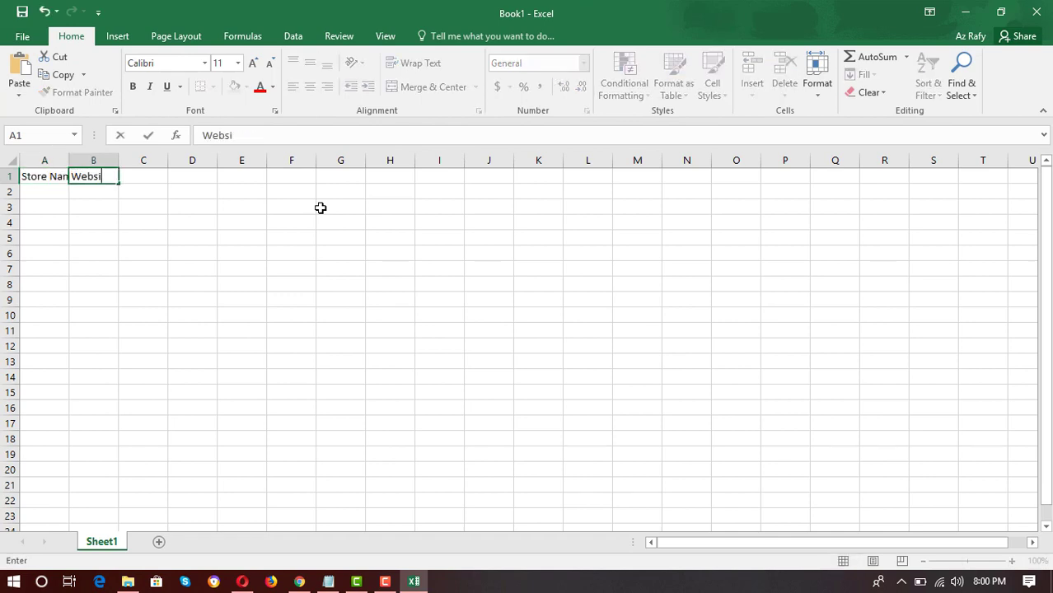
key("Tab")
type("Owner Name")
key("Tab")
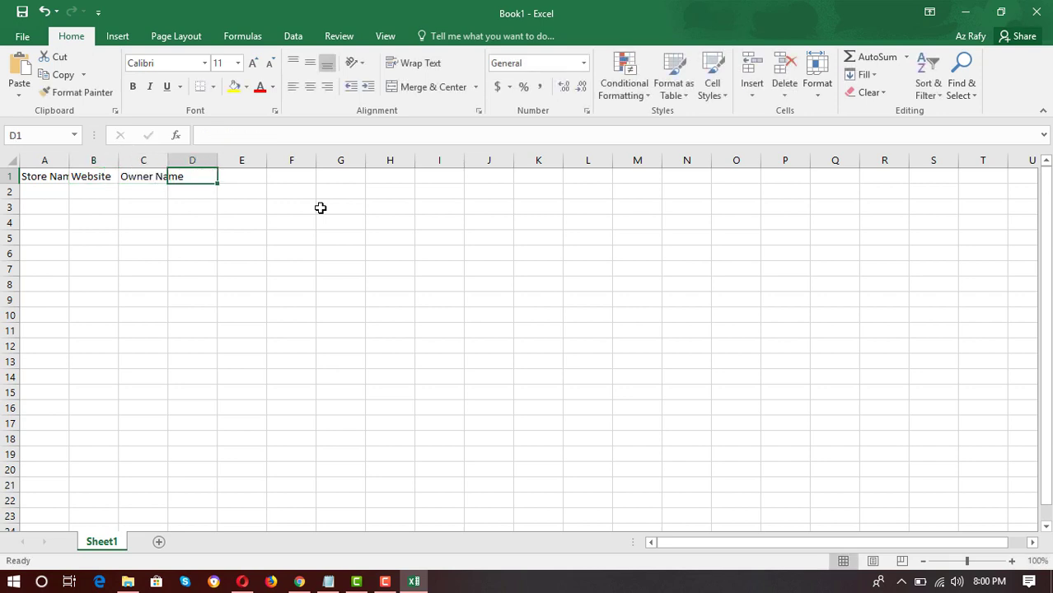
- Extend the C1 header to Owner Name/Founder/CEO and fit column C's width to the text
double_click(168, 166)
left_click(202, 207)
left_click(211, 238)
left_click(182, 177)
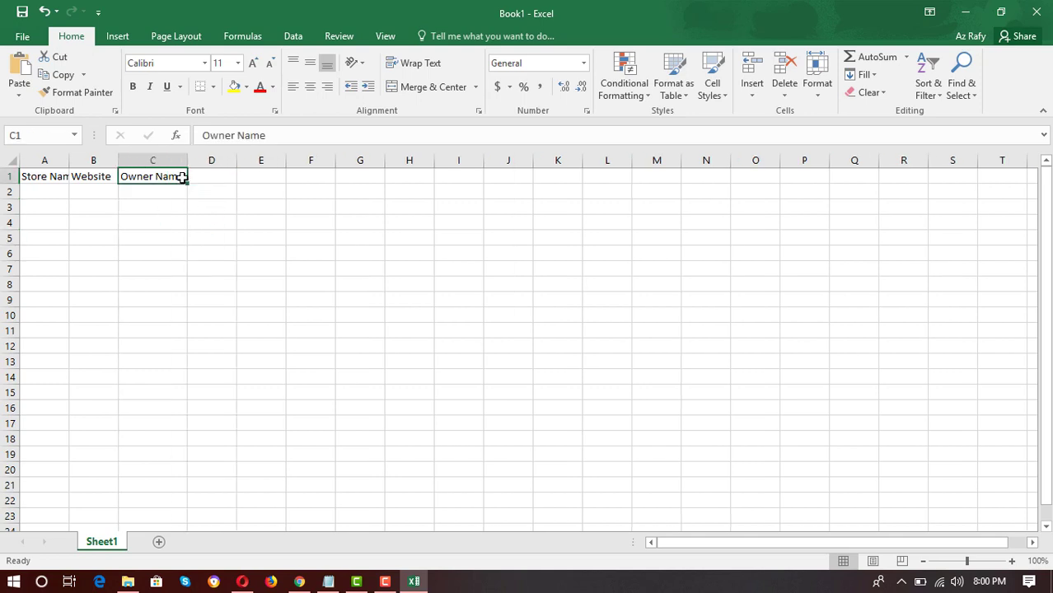
double_click(183, 178)
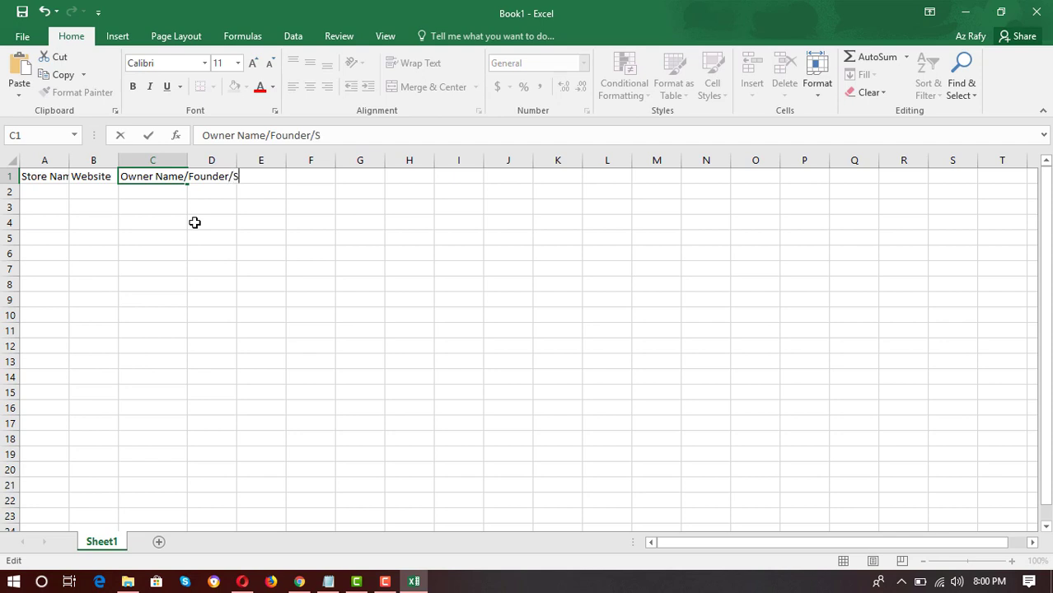
double_click(188, 159)
left_click(299, 256)
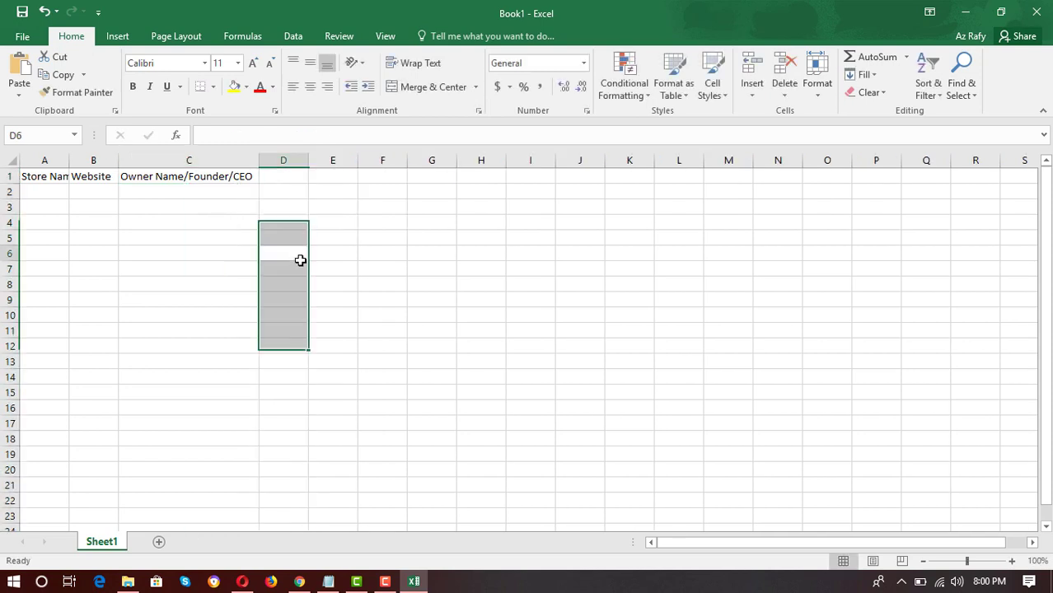
- Shorten the C1 header to Owner/Founder/CEO by removing the word Name
double_click(189, 176)
double_click(174, 176)
key("BackSpace")
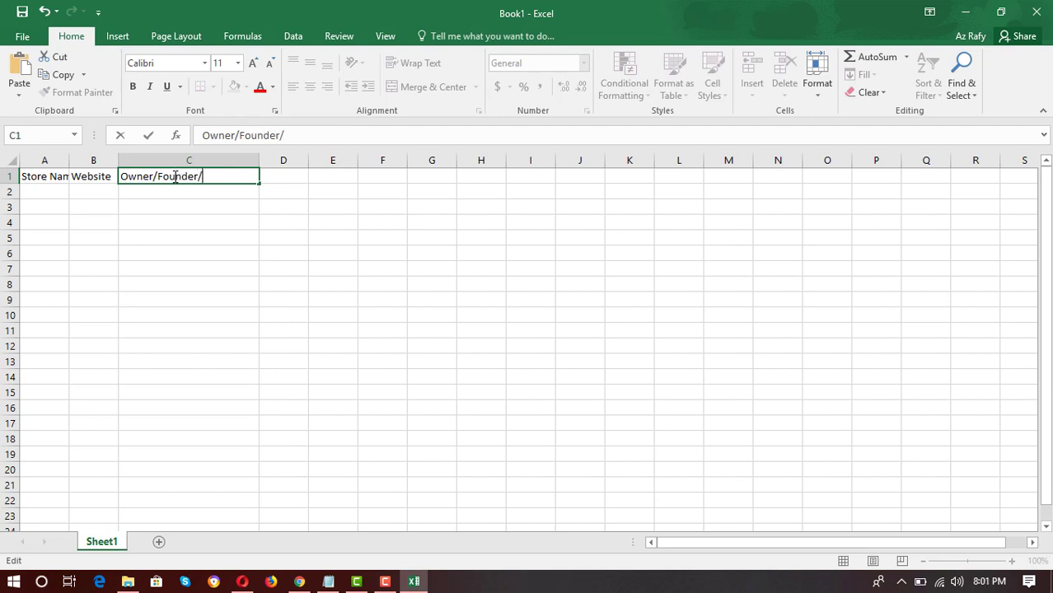
left_click(226, 245)
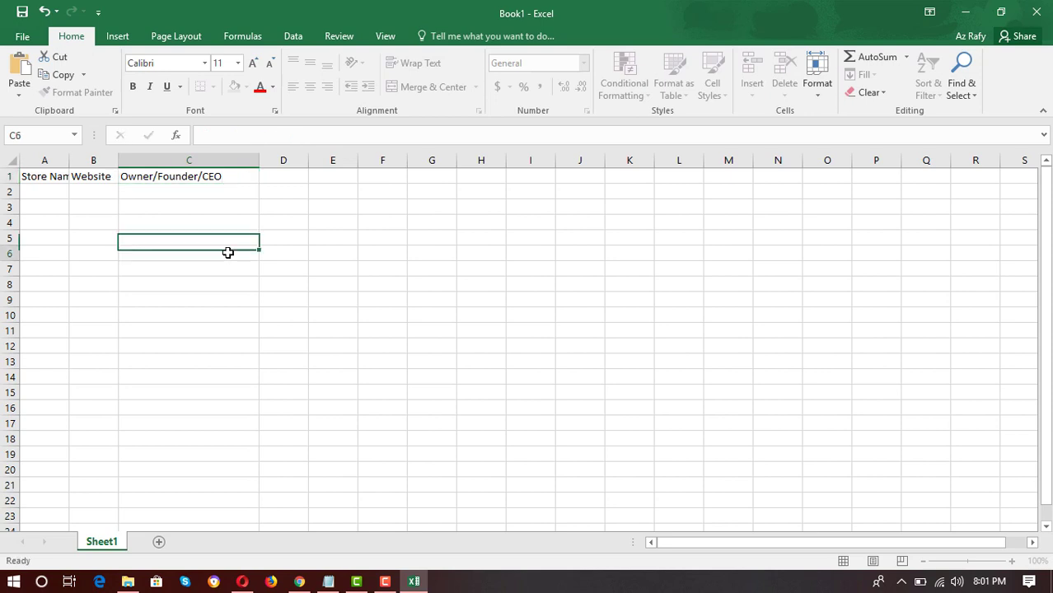
- Add the headers Linkedin Profile in D1 and Email in E1, and fit column D's width to its text
left_click(275, 176)
type("Linkedin Profile")
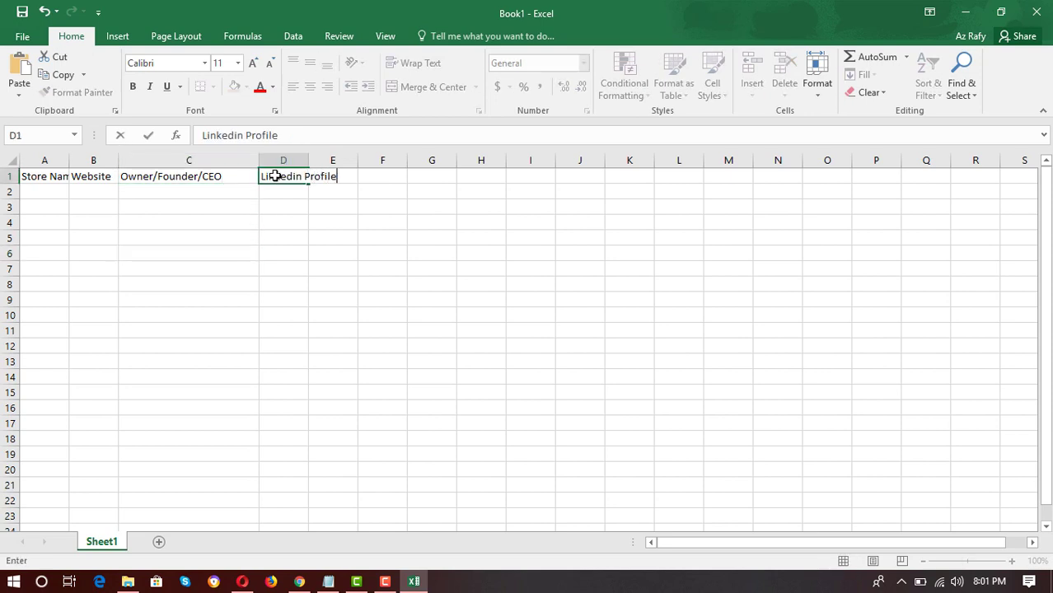
key("Tab")
type("Ema")
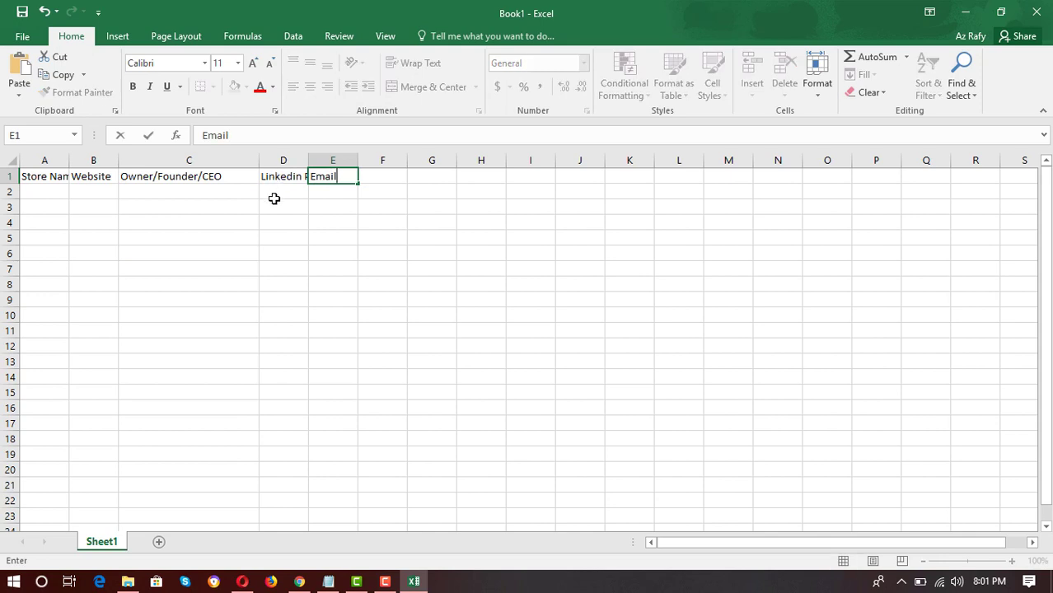
left_click(296, 160)
double_click(308, 160)
left_click(371, 237)
left_click(356, 193)
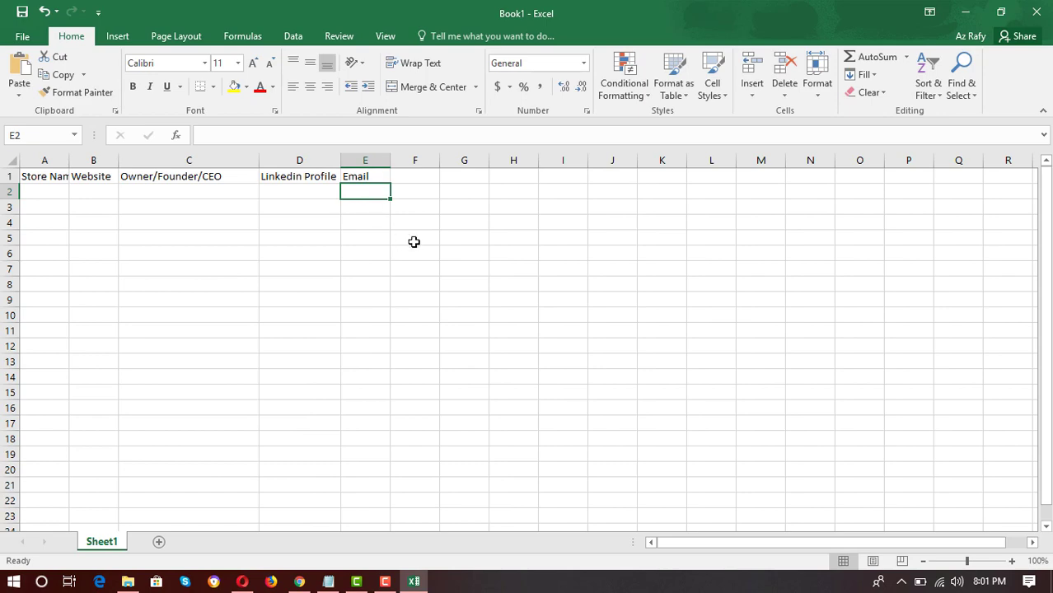
- Return to the browser and open YouTube in a new tab
left_click(968, 11)
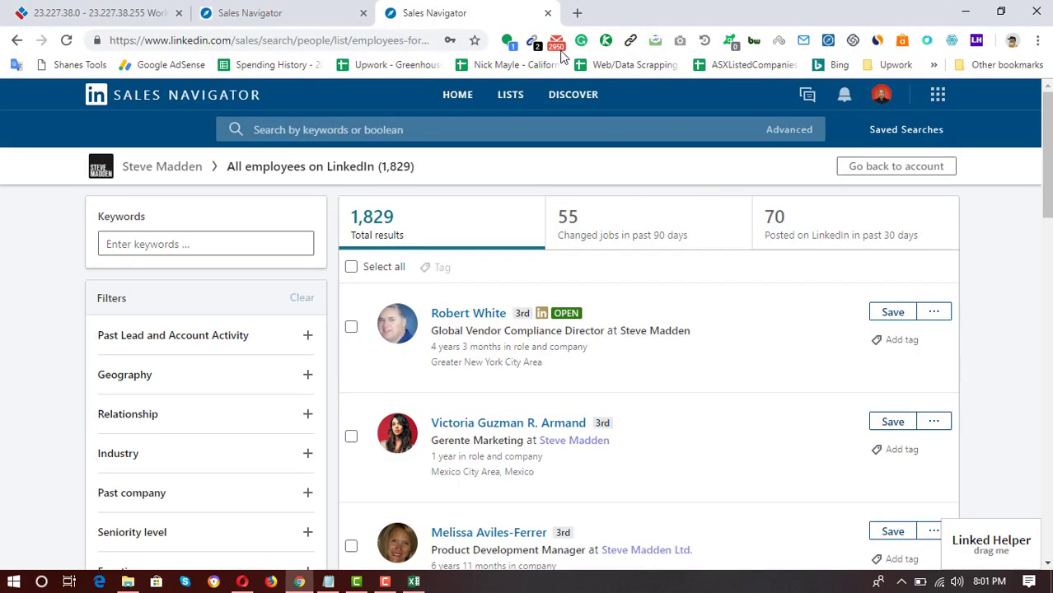
left_click(578, 11)
type("you")
key("Return")
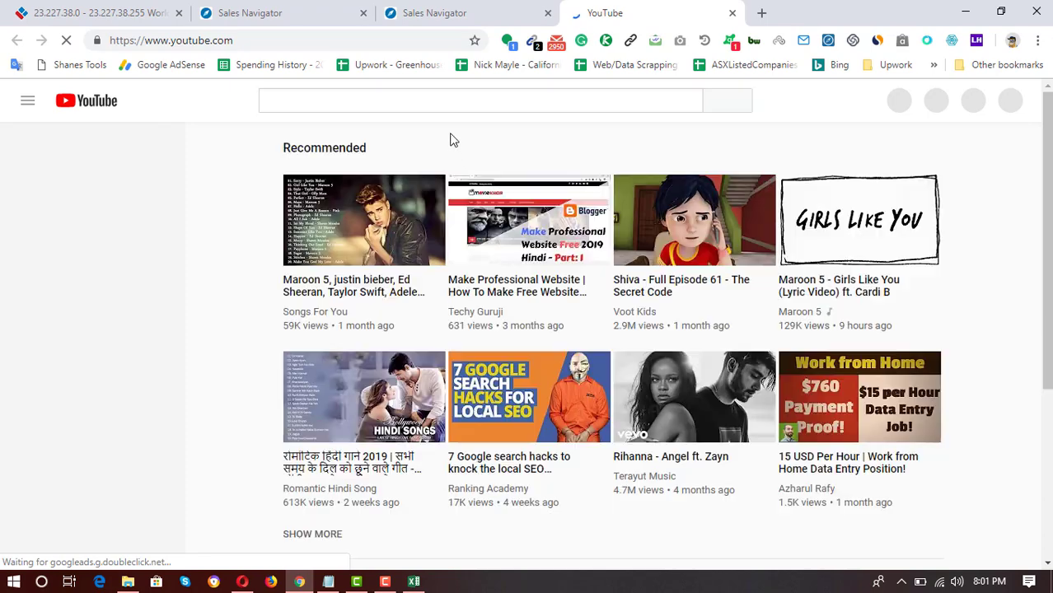
- Search YouTube for the tutorial author's name and open the matching channel
left_click(464, 96)
type("a")
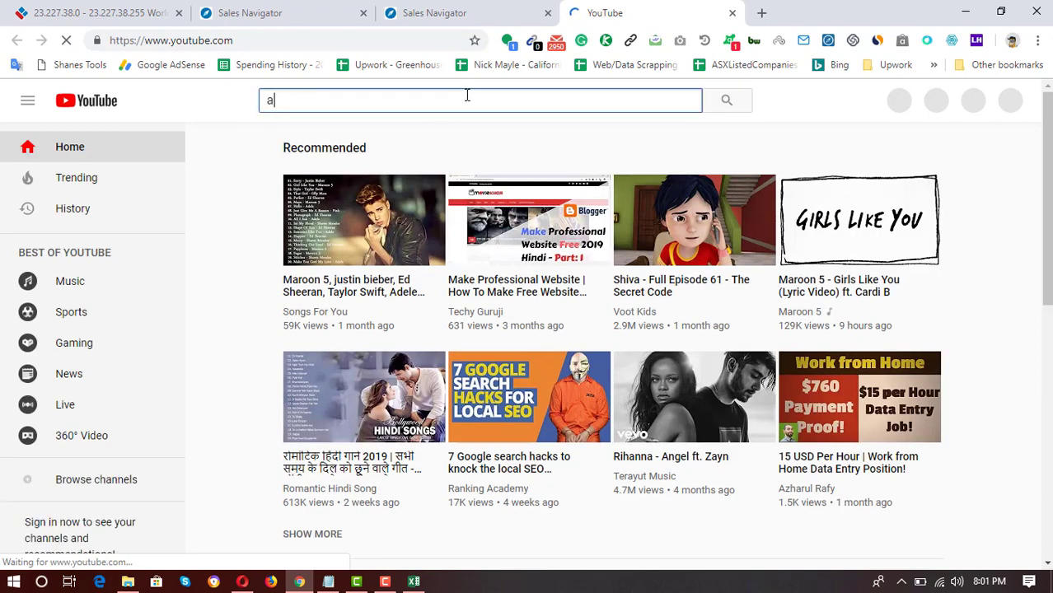
type("zharul rafy")
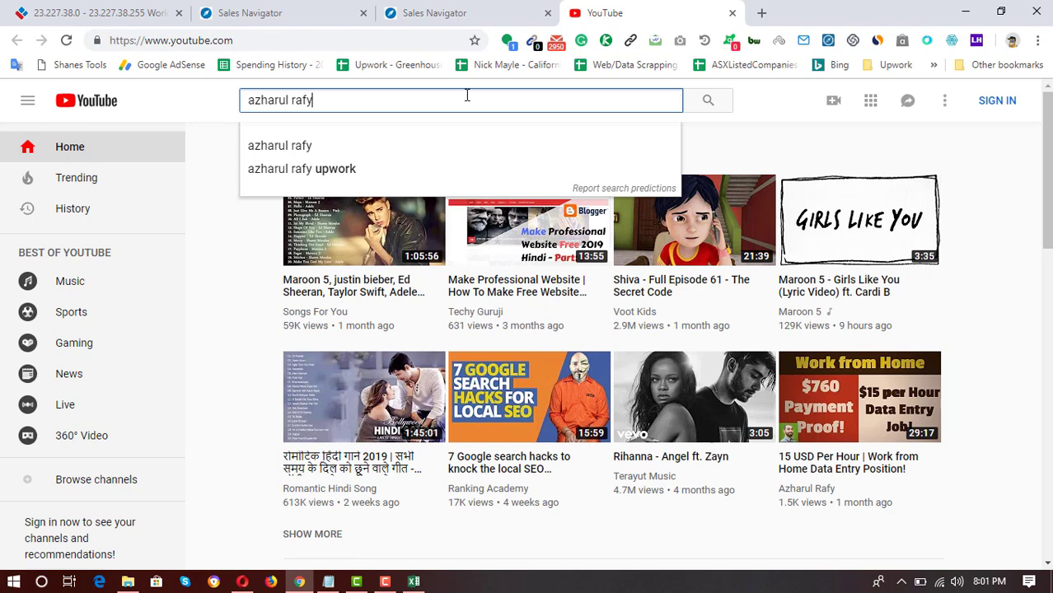
key("Return")
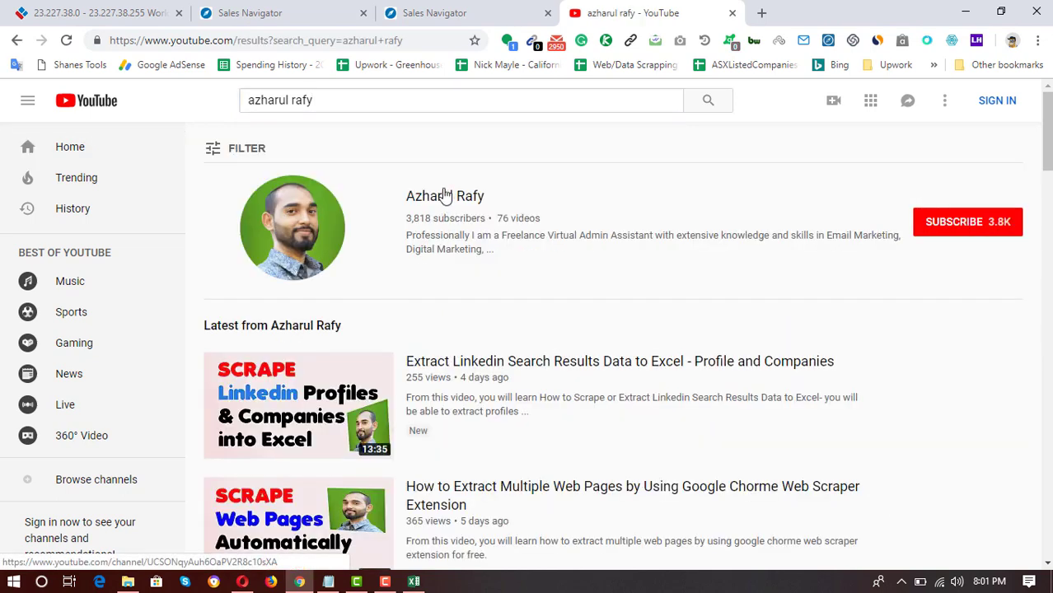
left_click(444, 203)
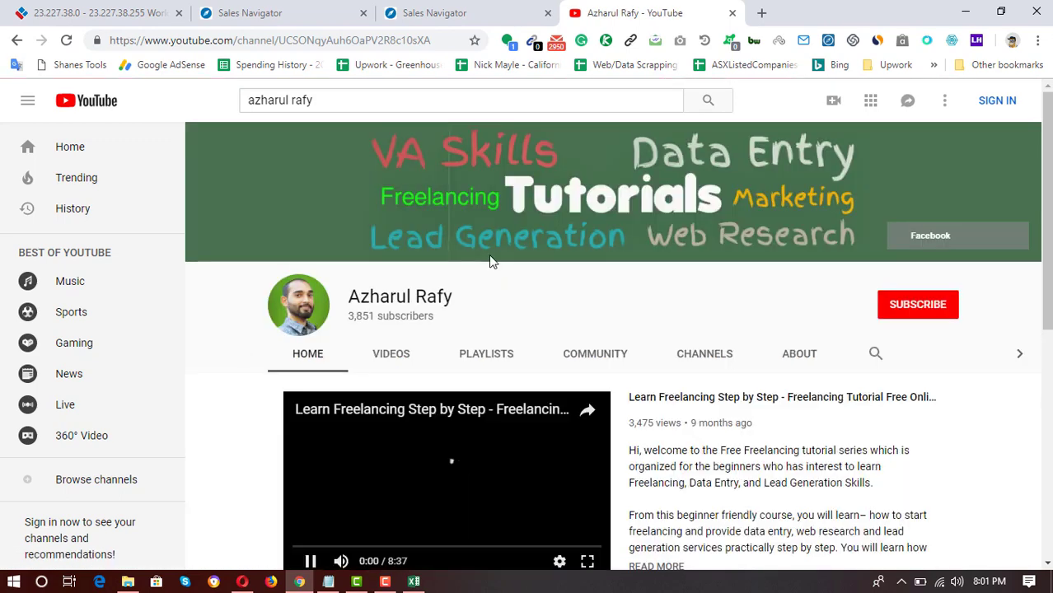
- Open the channel's Learn Lead Generation playlist, look through its videos and the first video's page, and close the YouTube tab
left_click(486, 356)
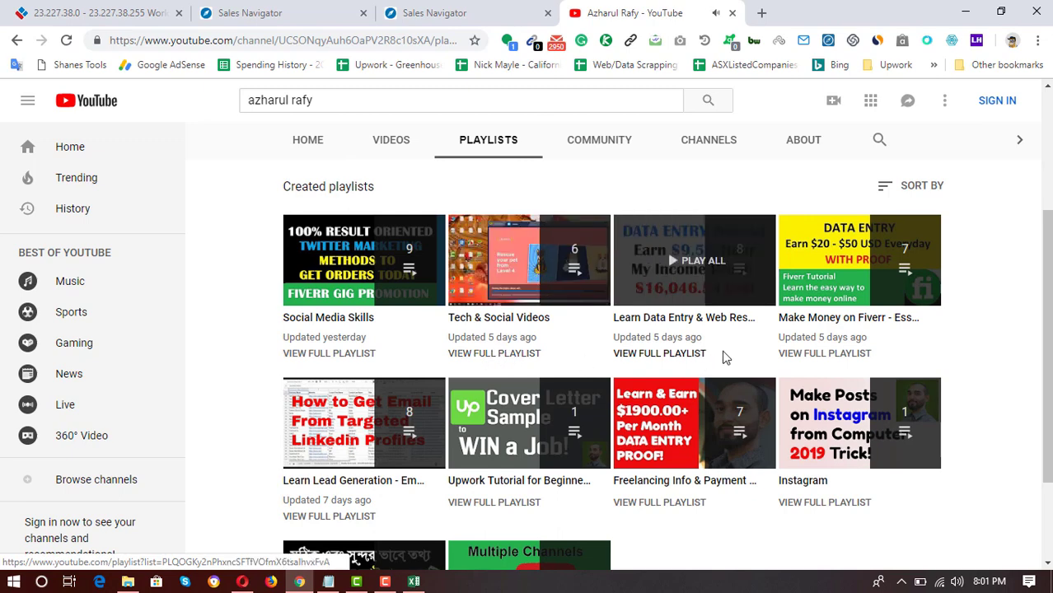
left_click(383, 486)
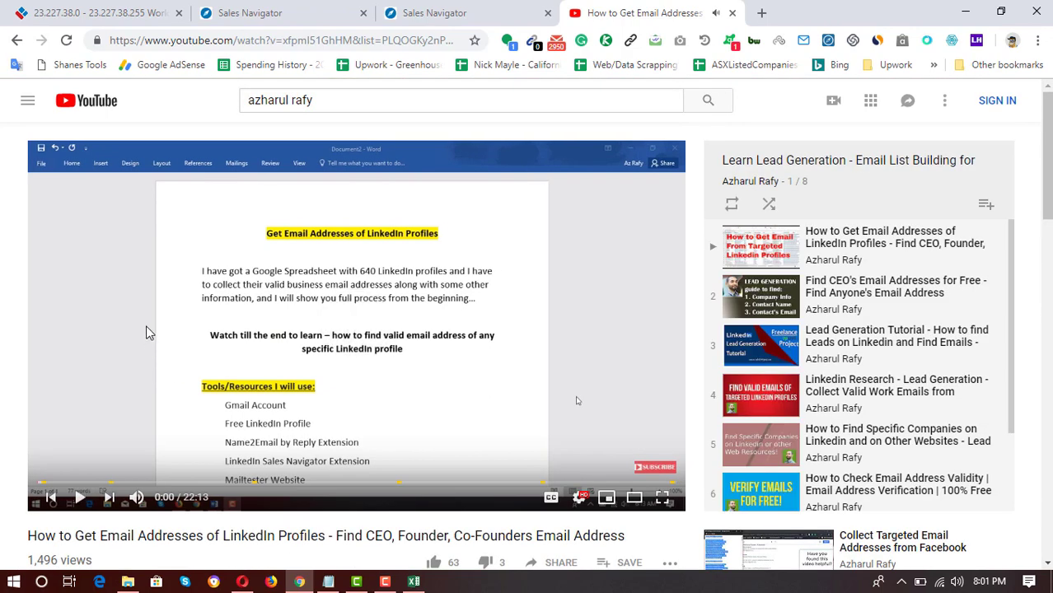
scroll(95, 486, "down", 2)
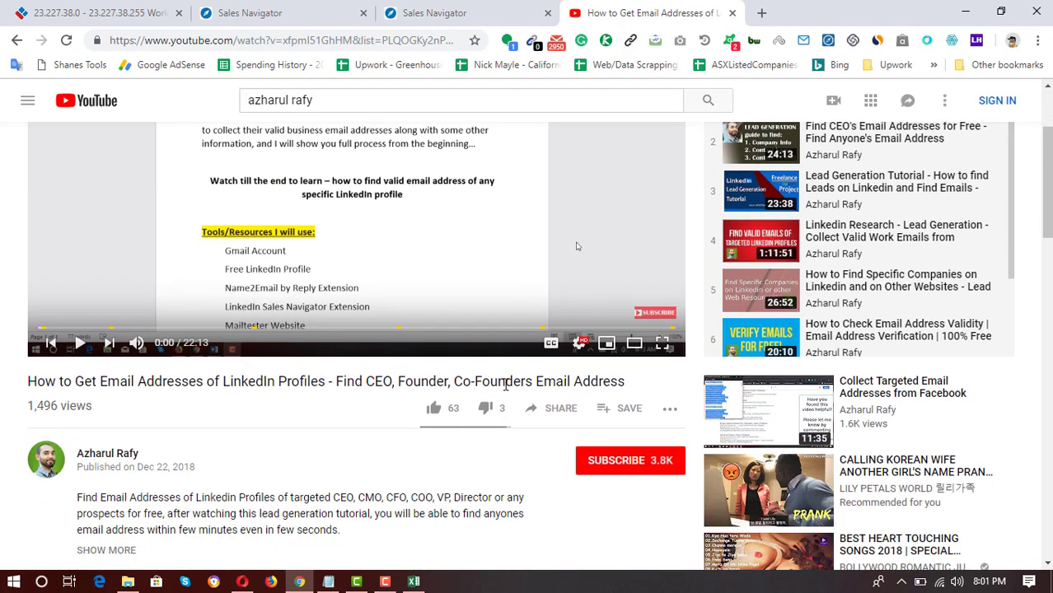
scroll(595, 376, "up", 1)
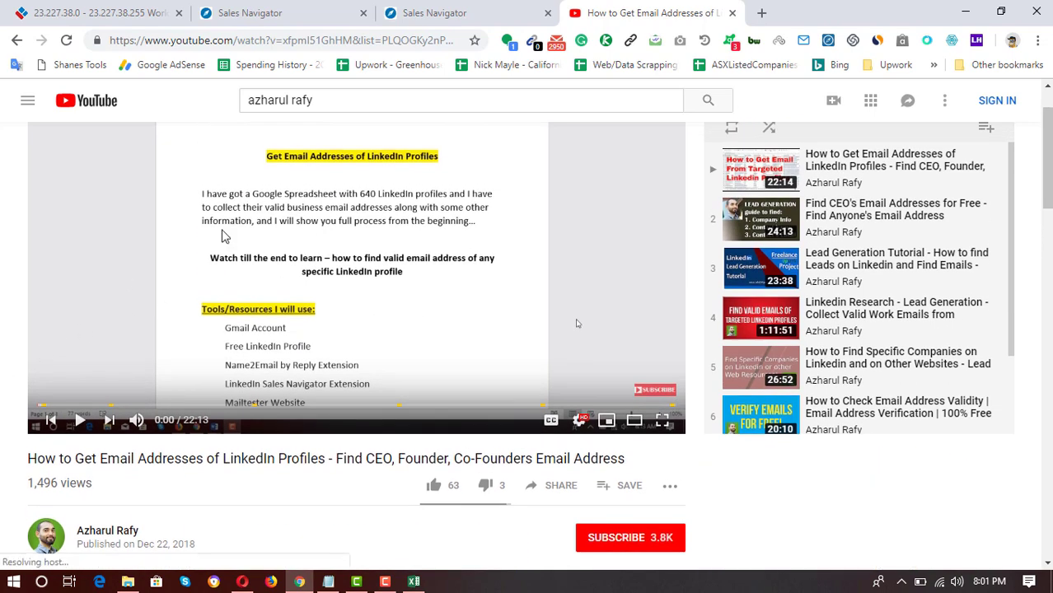
scroll(297, 346, "up", 1)
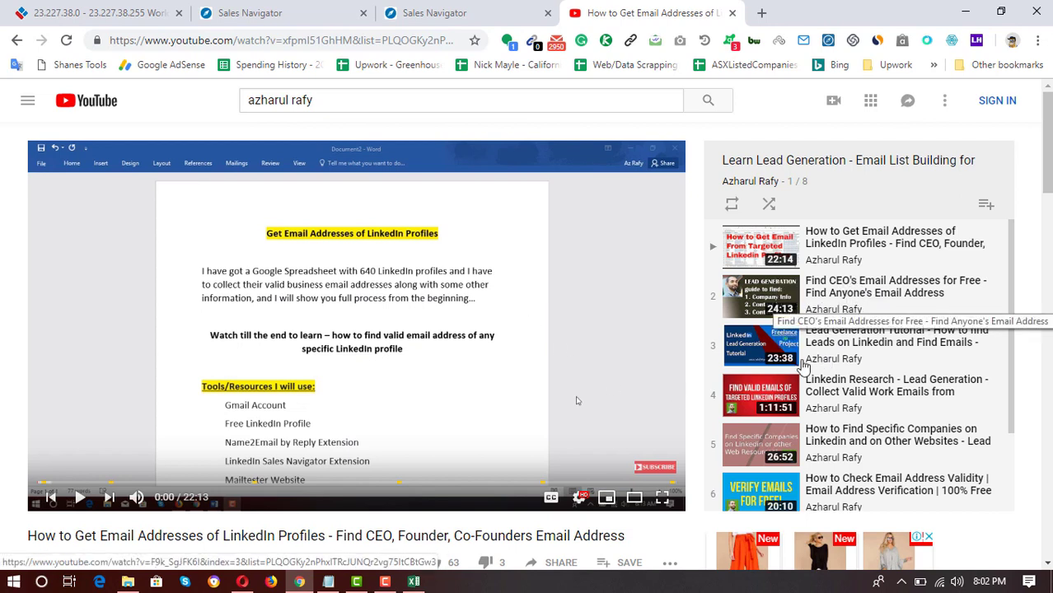
scroll(869, 462, "down", 1)
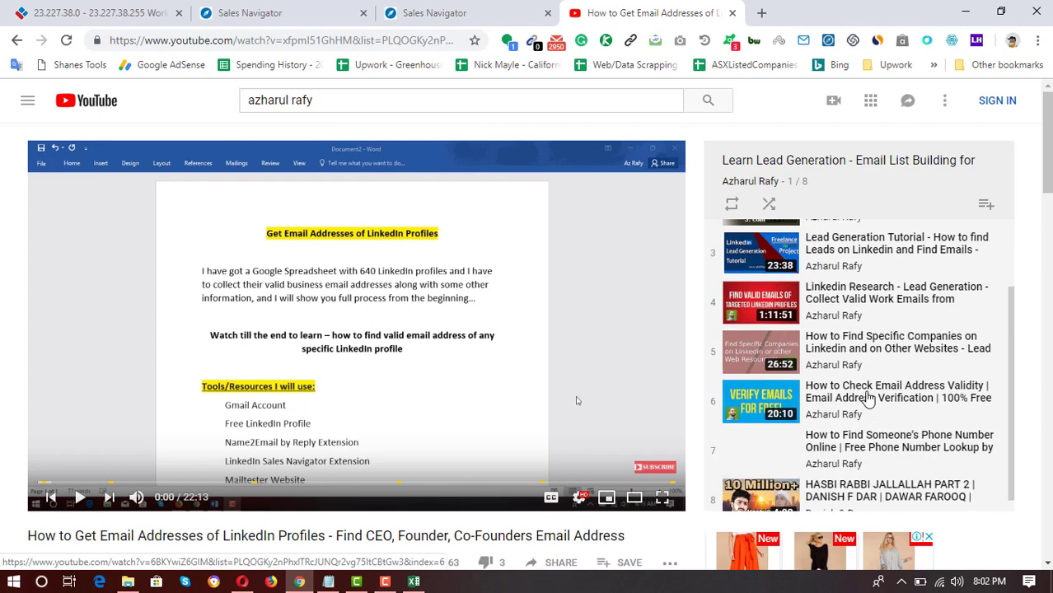
scroll(857, 394, "up", 1)
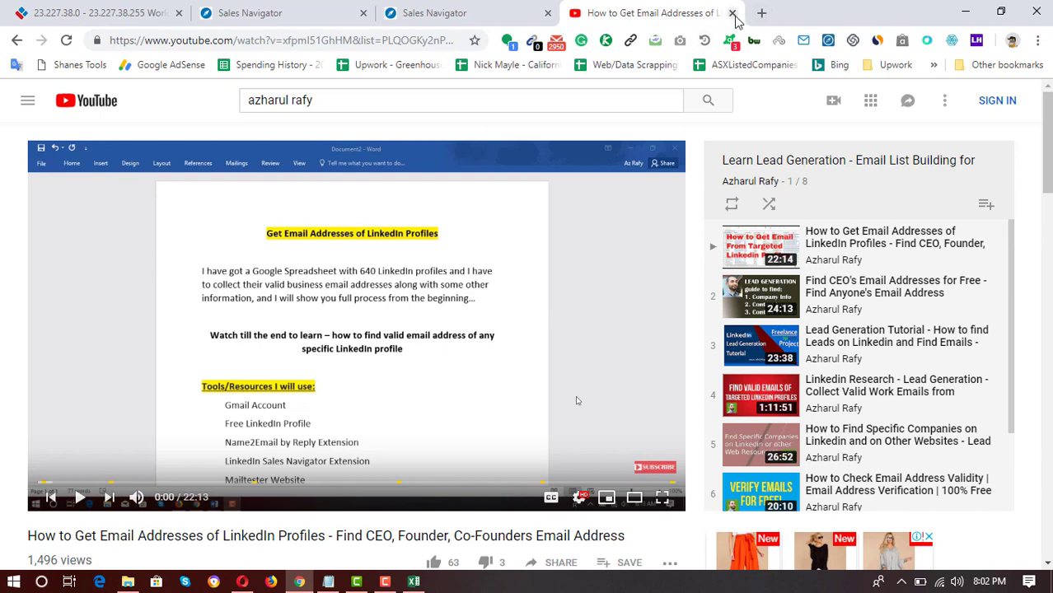
scroll(33, 238, "down", 4)
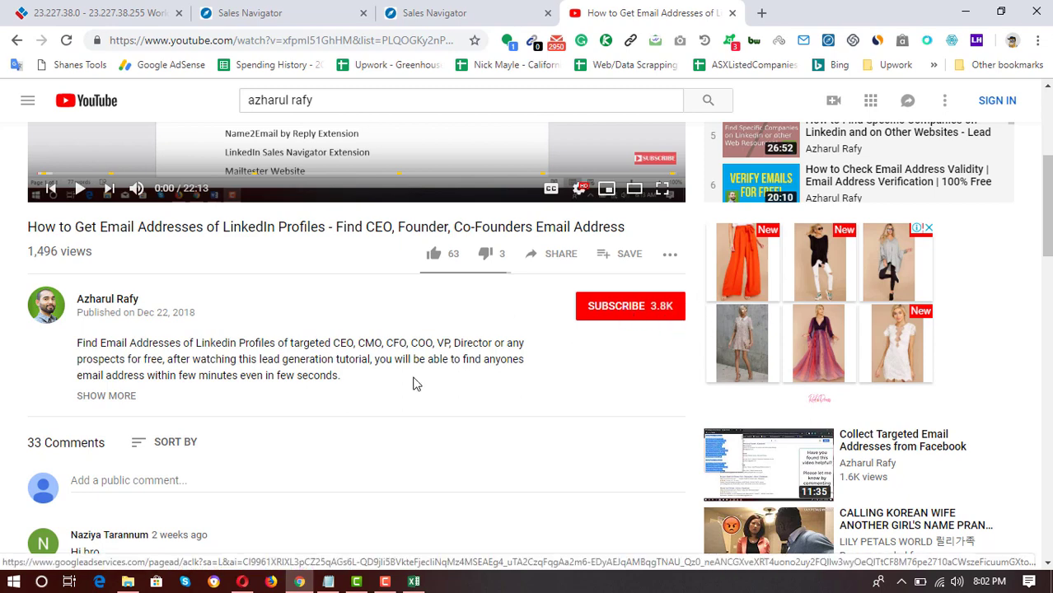
scroll(416, 383, "up", 4)
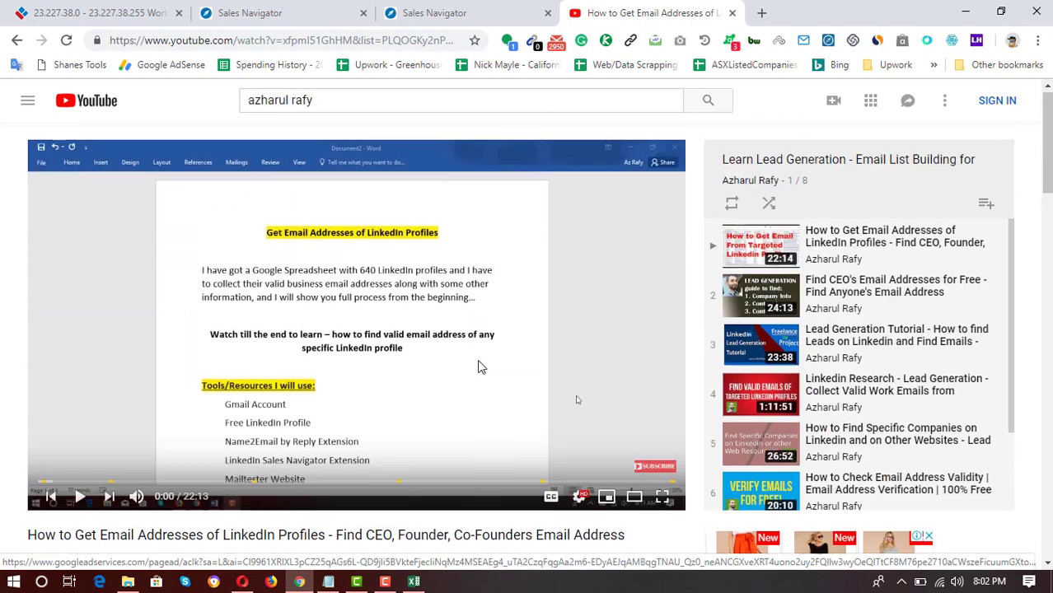
left_click(731, 12)
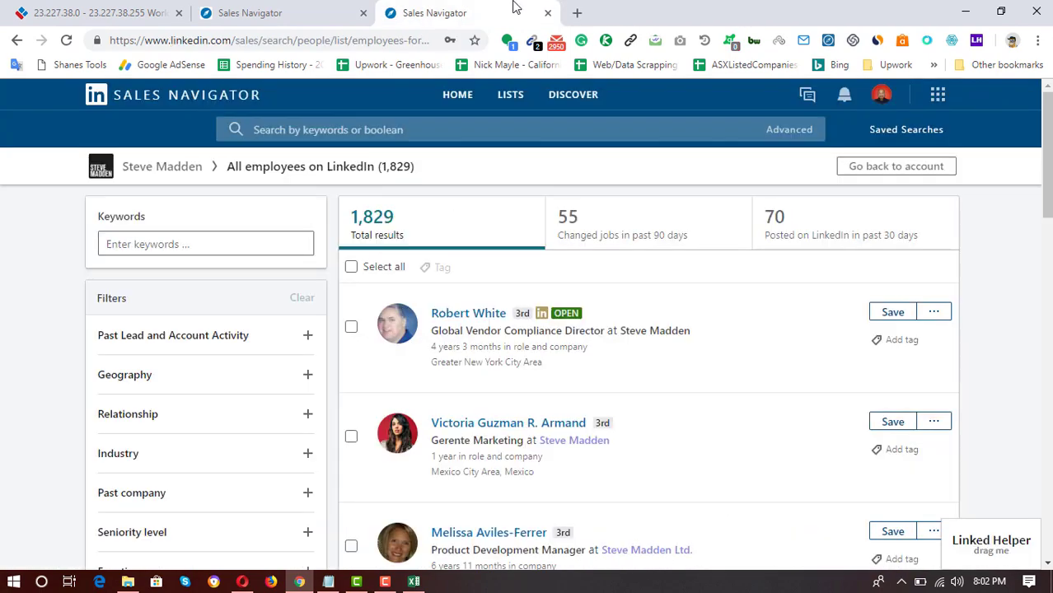
- Fit column A's width to the Store Name header in the Excel workbook and return to the Steve Madden employee list
left_click(285, 5)
left_click(399, 12)
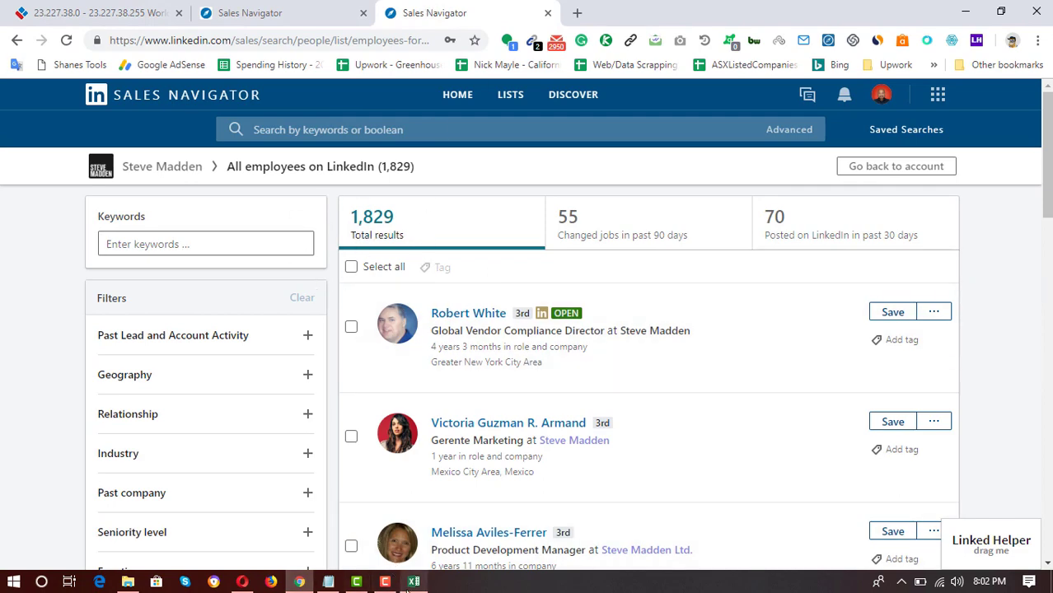
left_click(413, 582)
left_click(66, 189)
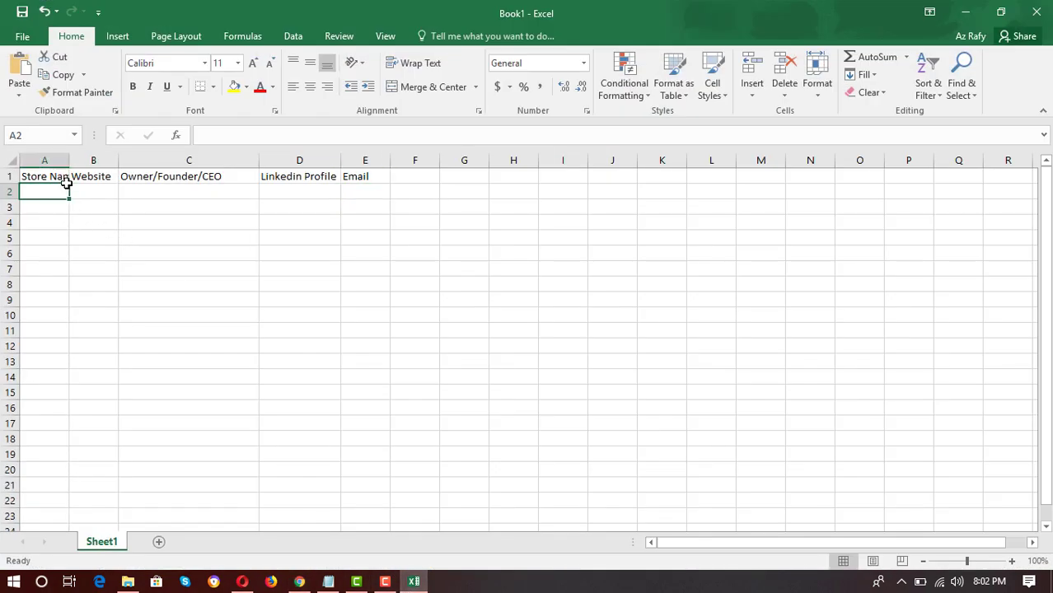
double_click(69, 160)
left_click(966, 12)
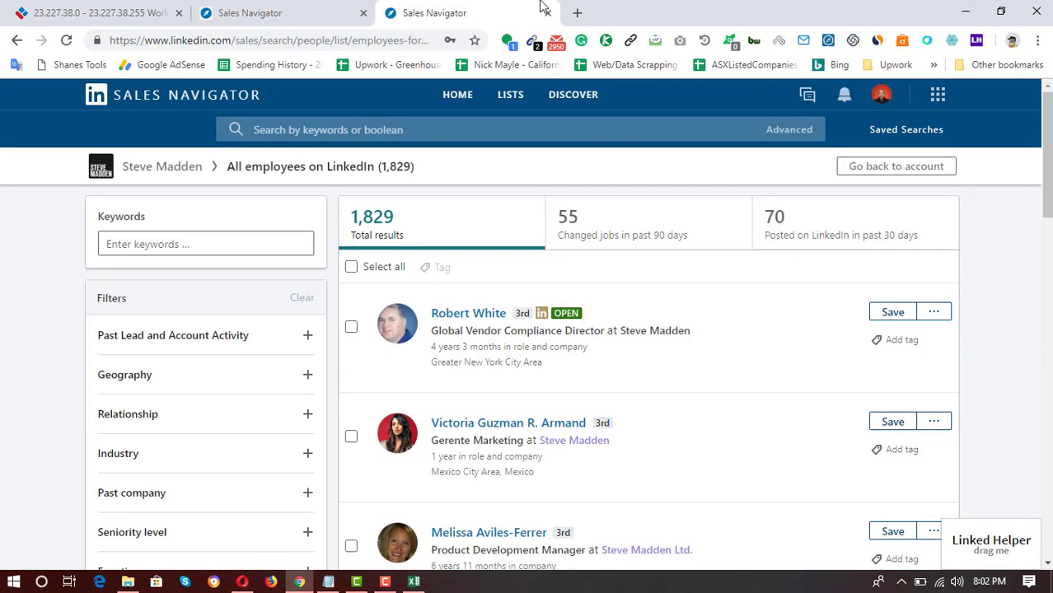
- Copy the store name Steve Madden from the Sales Navigator account results into cell A2 of the Excel sheet
left_click(276, 13)
right_click(479, 322)
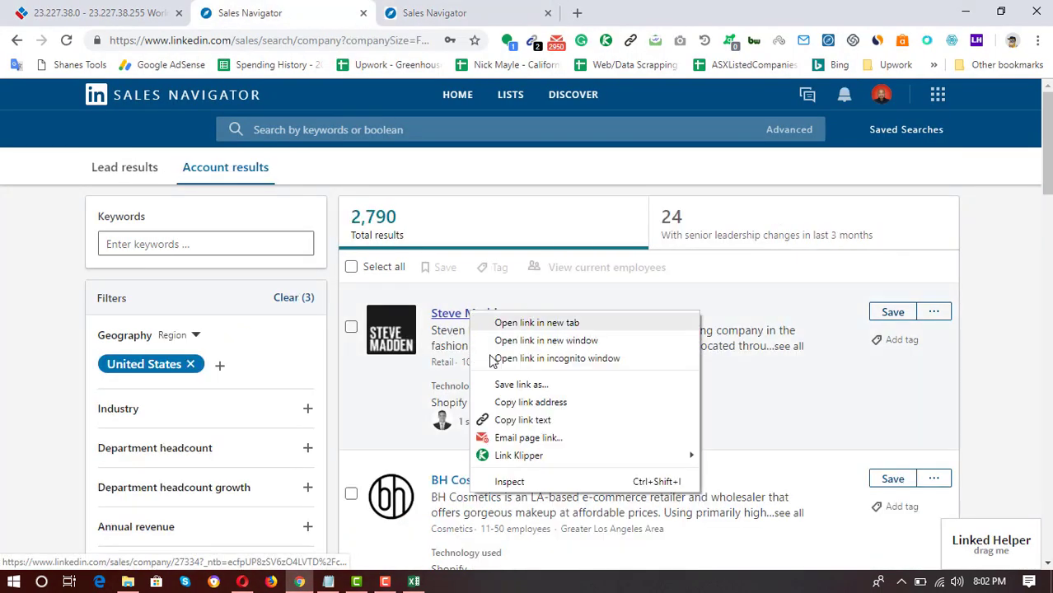
left_click(522, 417)
left_click(415, 584)
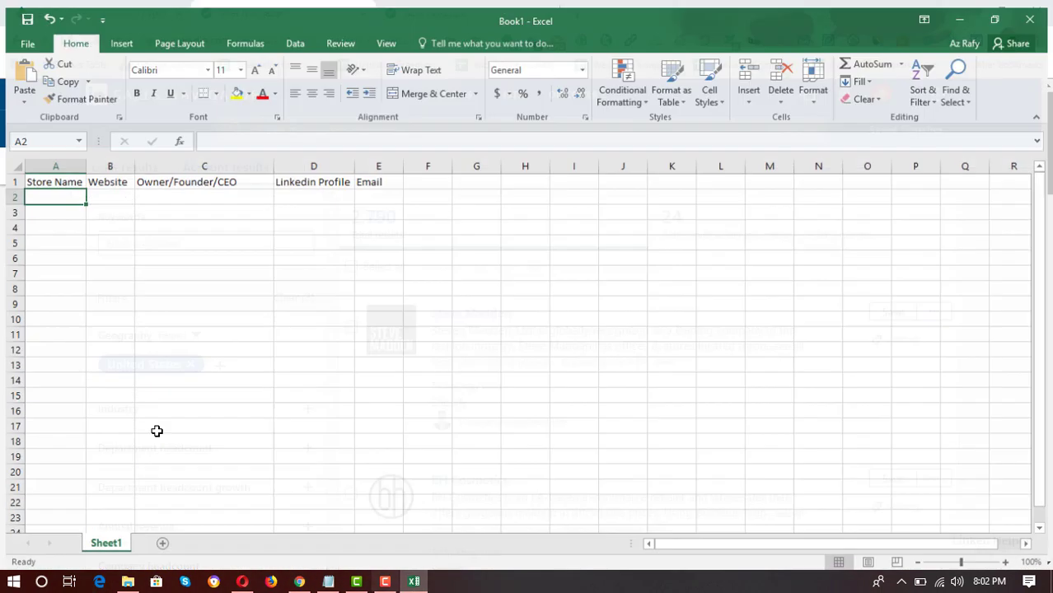
key("ctrl+v")
left_click(140, 249)
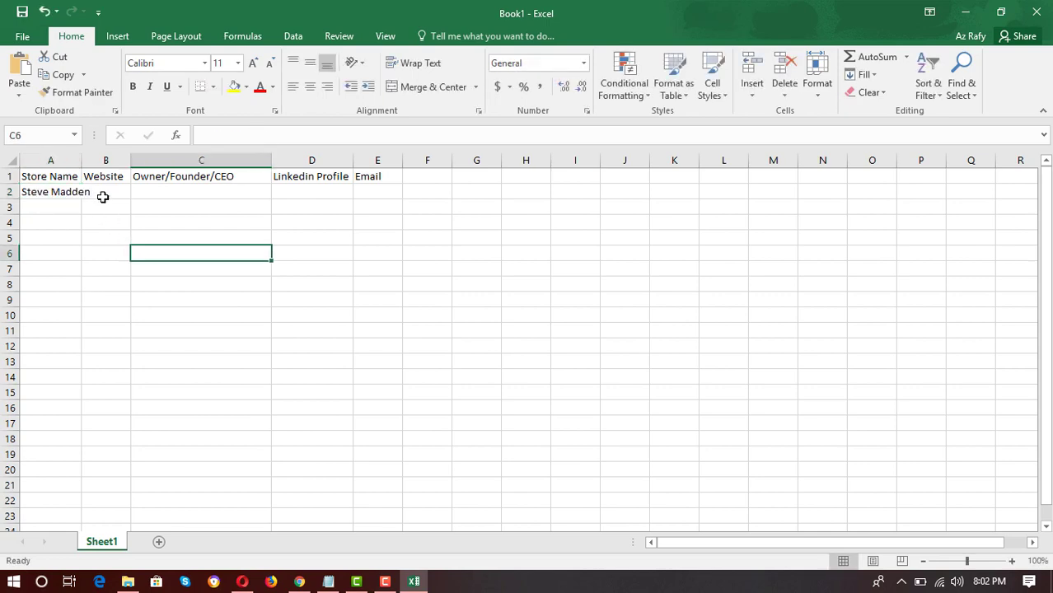
left_click(103, 195)
- Return to the browser and filter the account results by the Apparel & Fashion industry
left_click(961, 11)
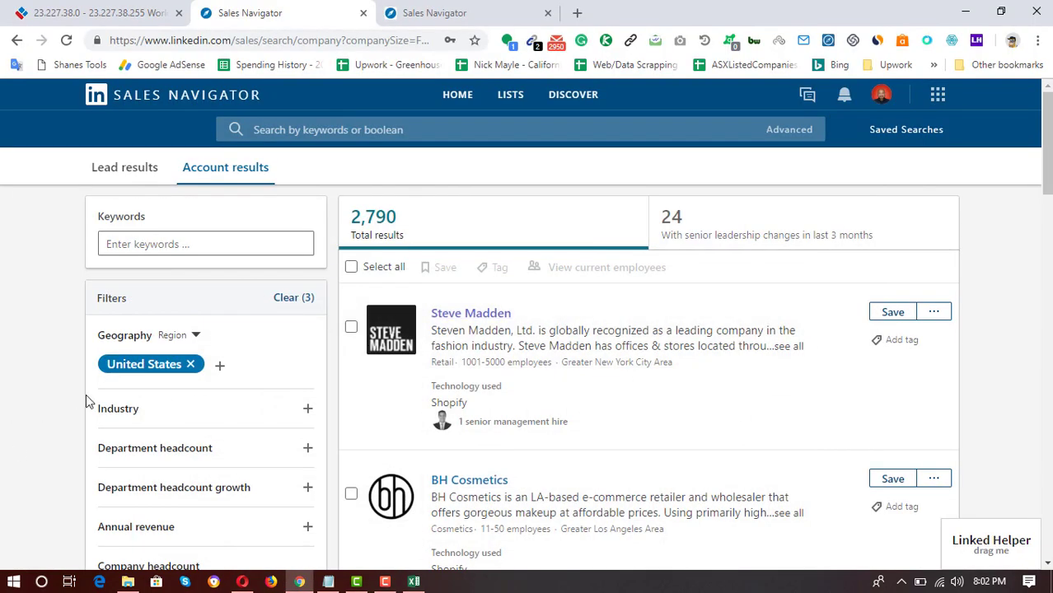
left_click(185, 418)
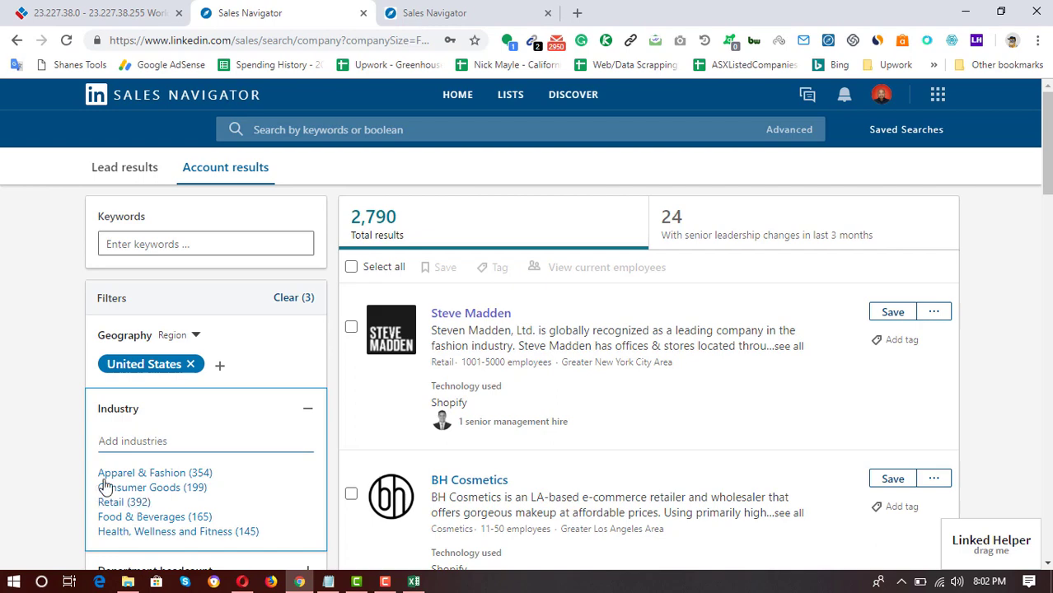
left_click(181, 476)
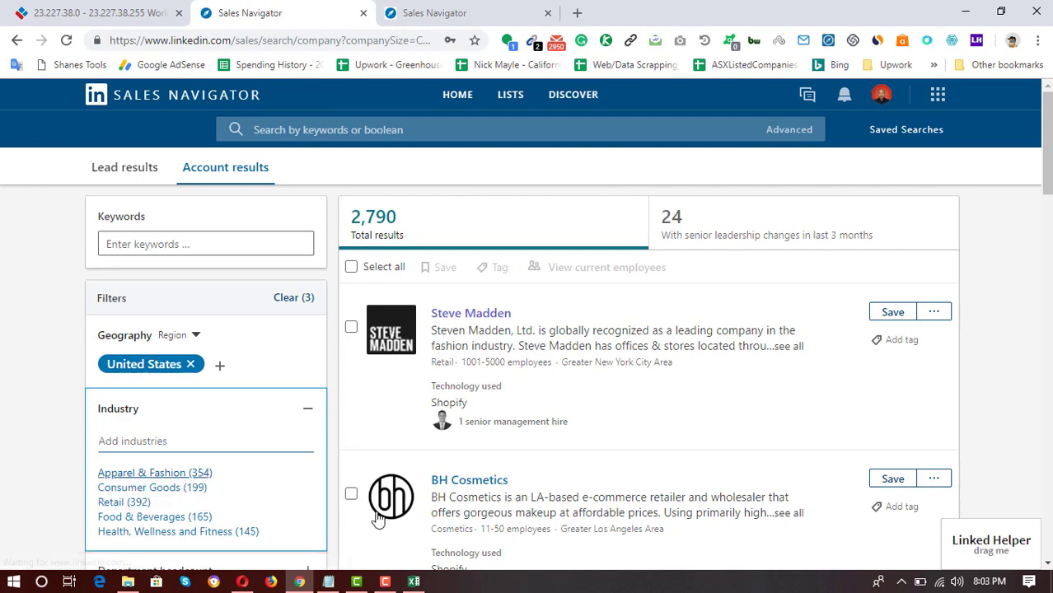
left_click(414, 582)
left_click(414, 582)
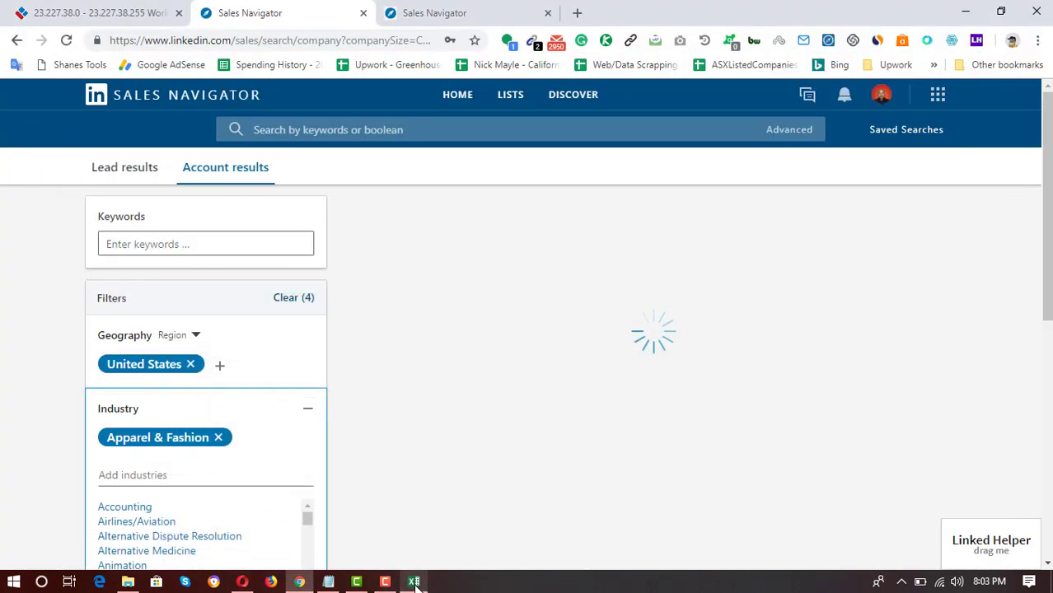
- Close the Steve Madden employee list and open the GOOD AMERICAN account from the results in a new tab
left_click(490, 13)
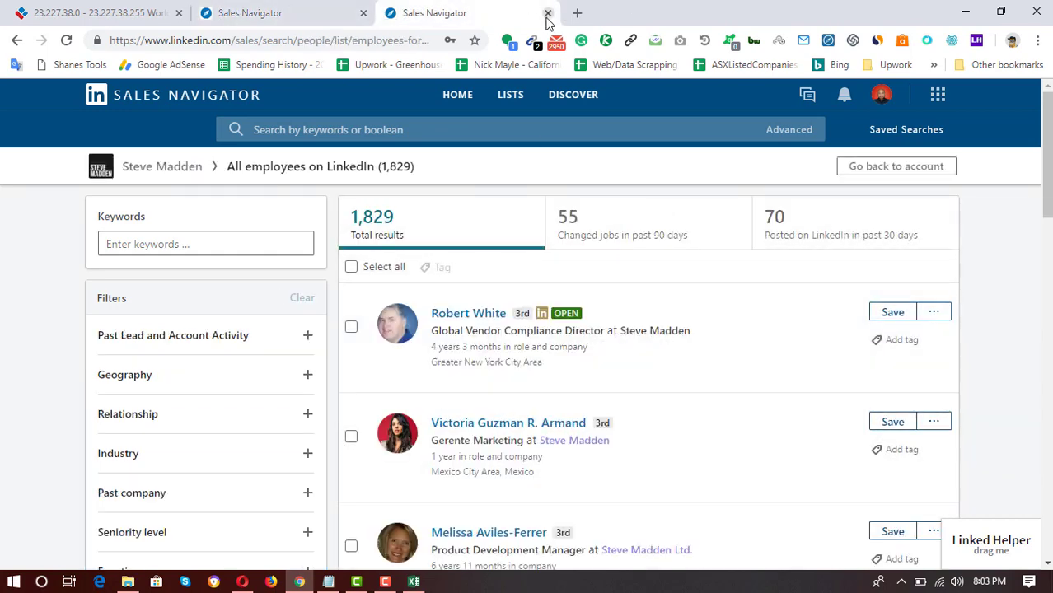
left_click(547, 13)
right_click(490, 318)
left_click(535, 333)
- Copy the store name GOOD AMERICAN into cell A2 of the Excel sheet and fit column A's width to it
right_click(472, 314)
left_click(511, 420)
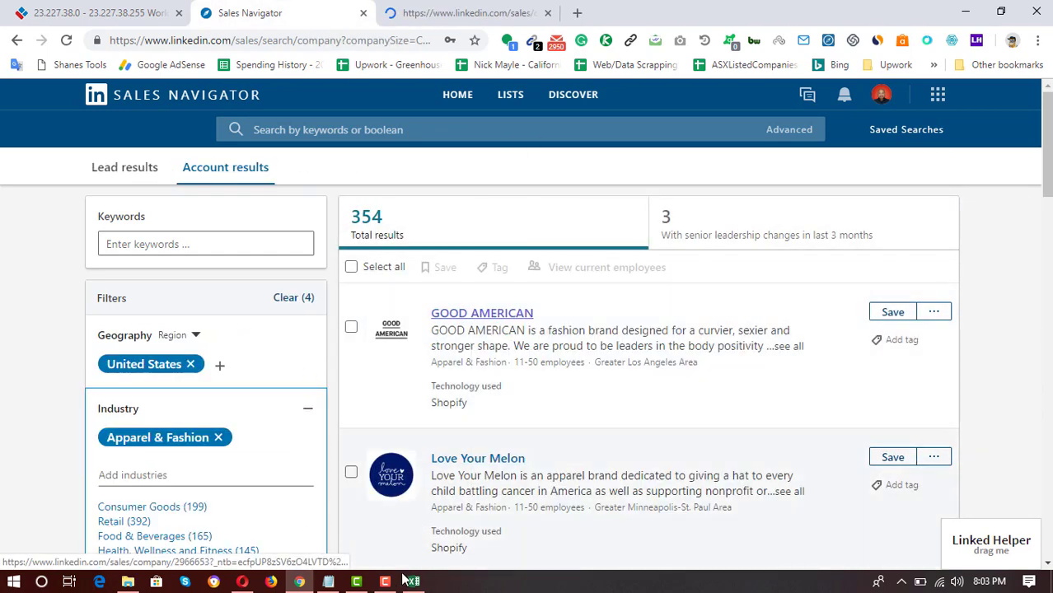
left_click(413, 581)
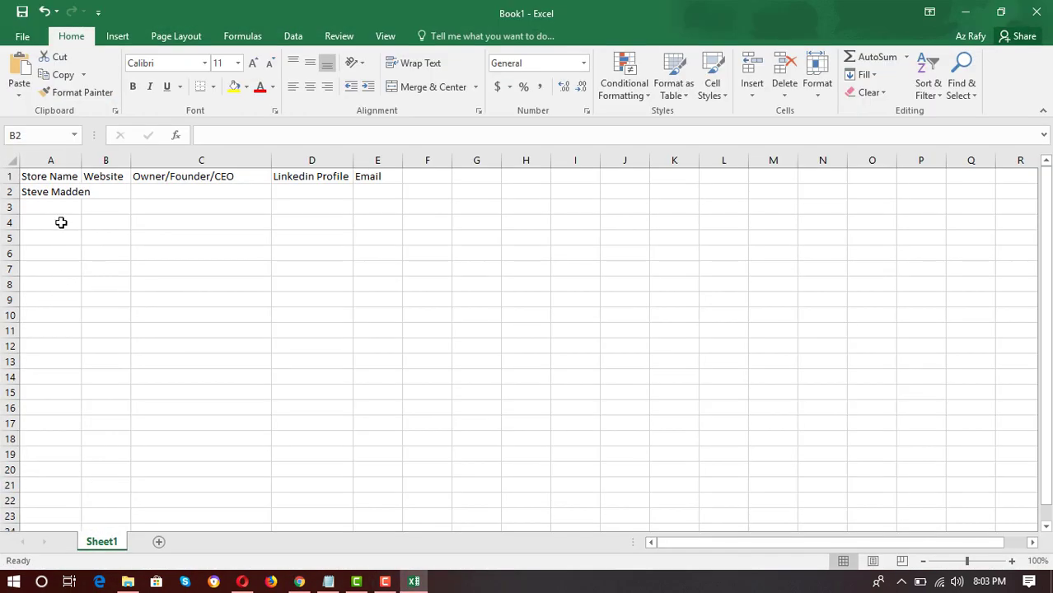
key("ctrl+v")
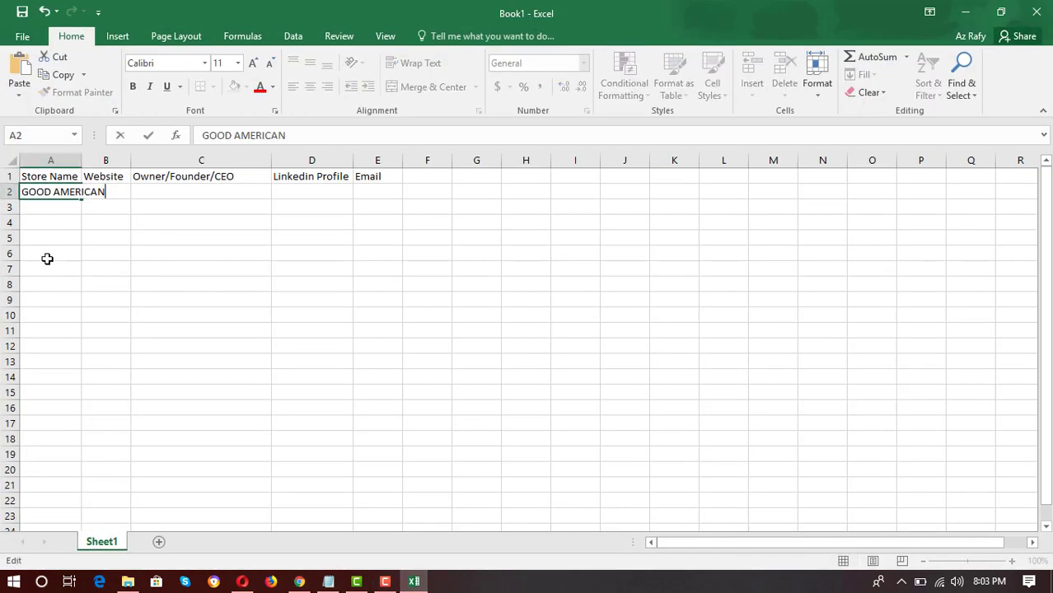
left_click(46, 255)
left_click(141, 192)
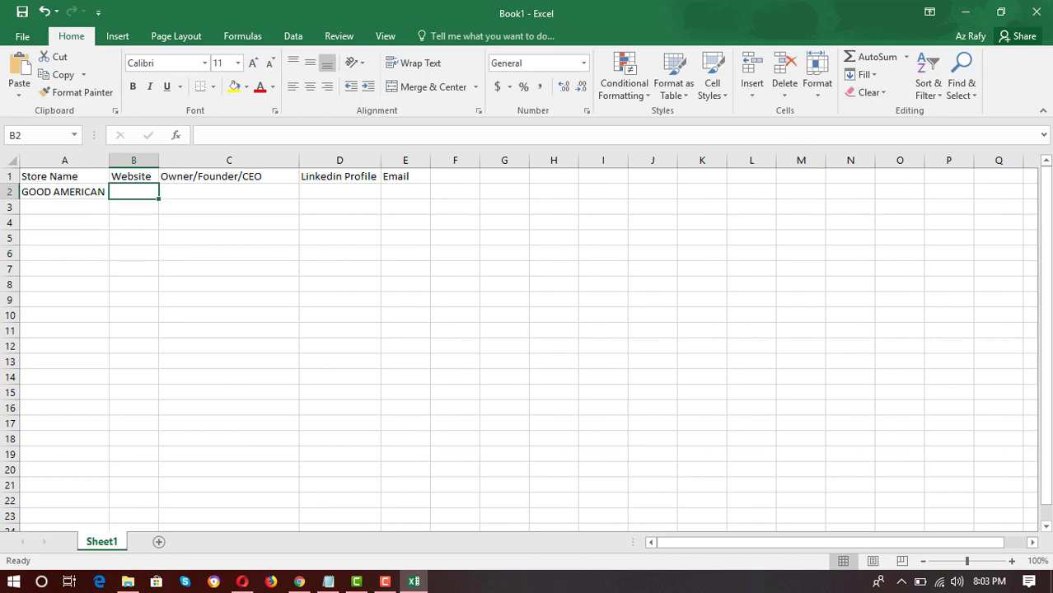
left_click(965, 12)
left_click(461, 10)
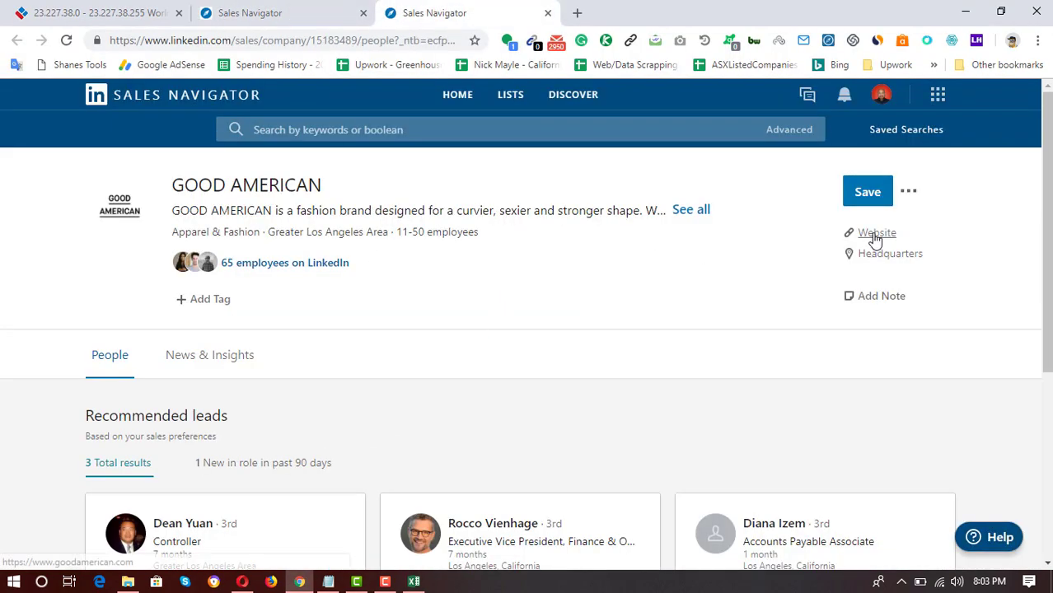
mouse_move(875, 238)
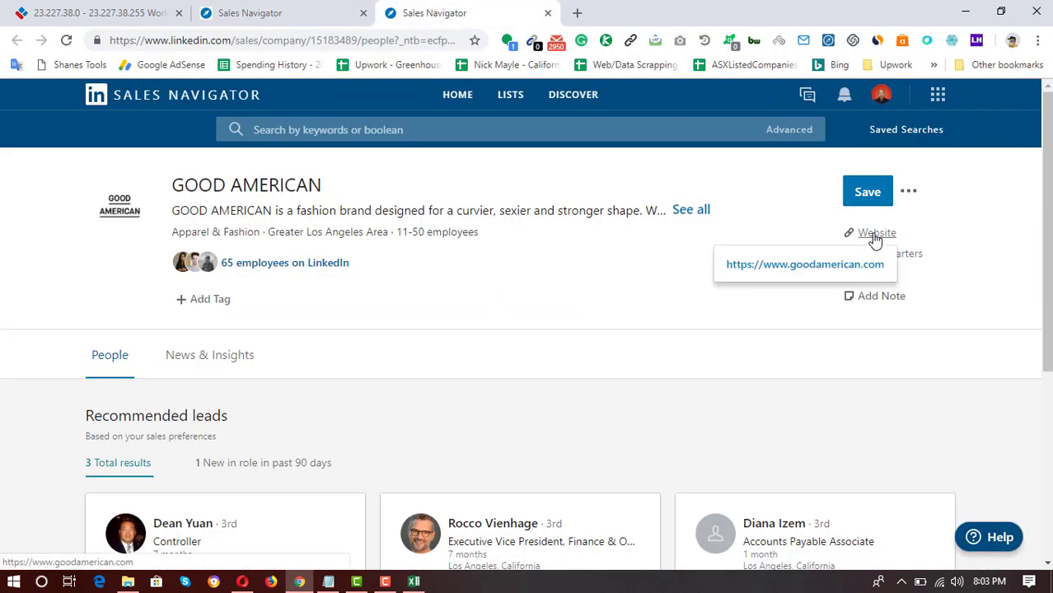
key("ctrl+Tab")
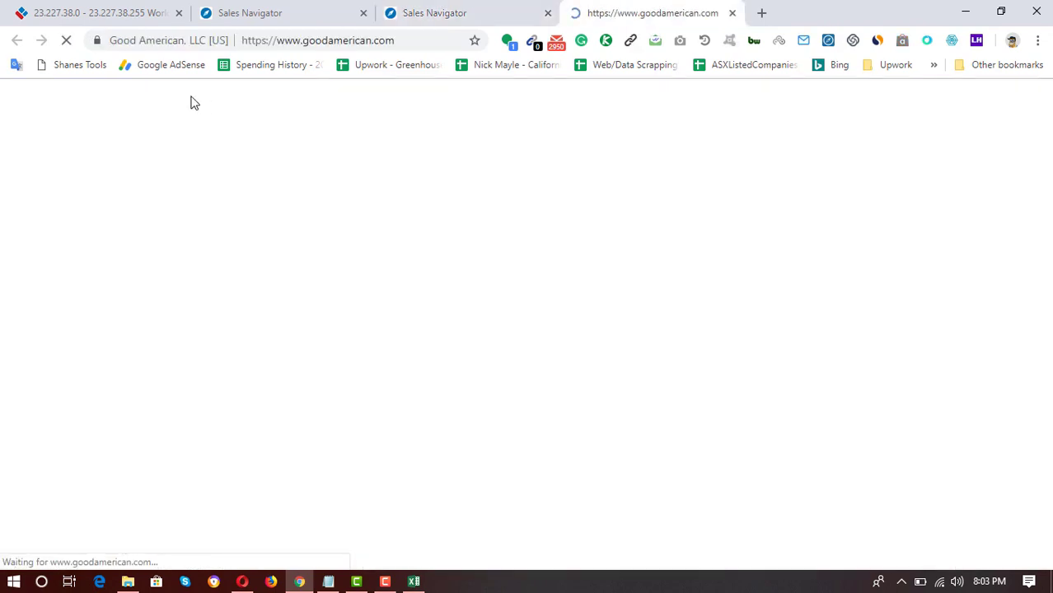
left_click(338, 42)
key("BackSpace")
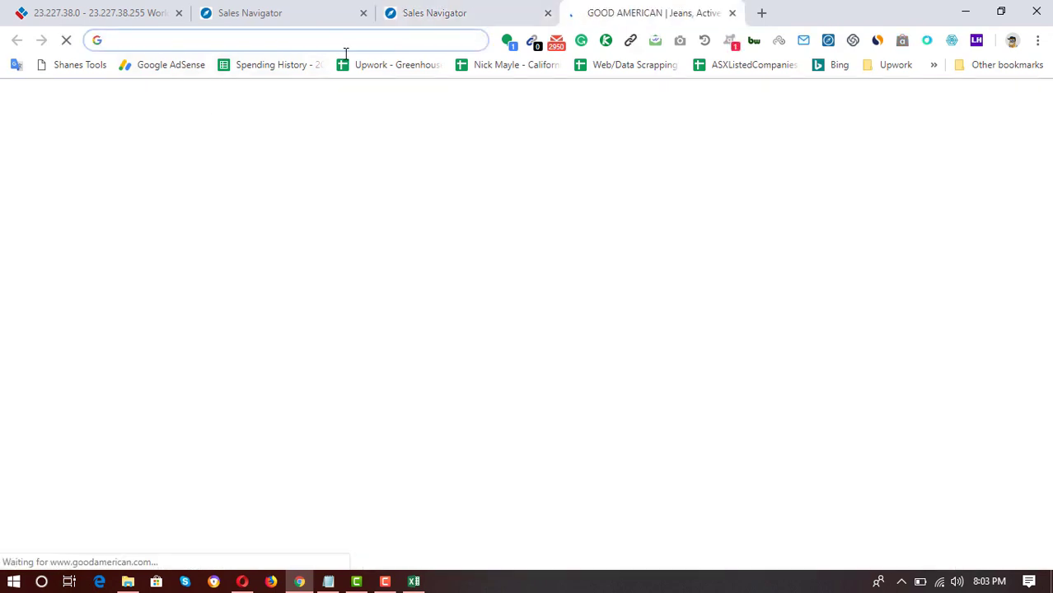
left_click(413, 581)
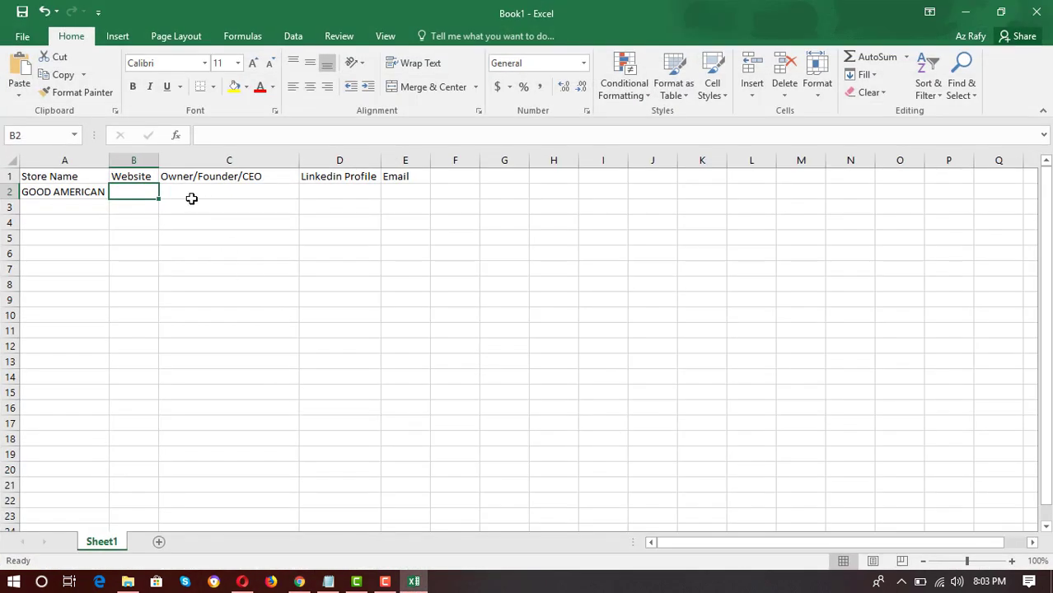
key("ctrl+v")
double_click(159, 159)
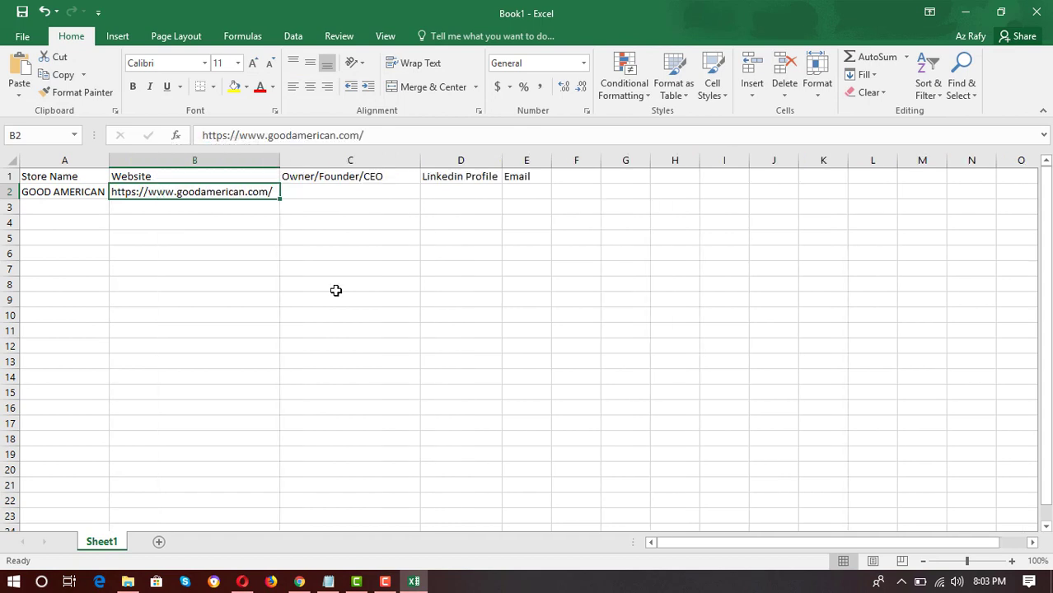
left_click(343, 204)
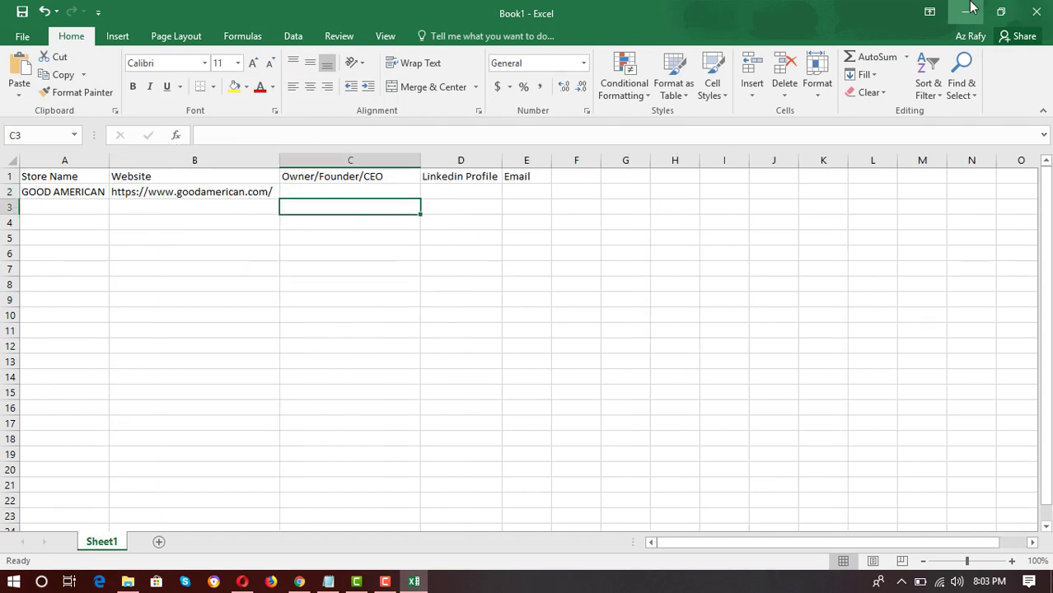
- Return to the GOOD AMERICAN website and check its BuiltWith technology profile for Shopify under eCommerce
left_click(965, 11)
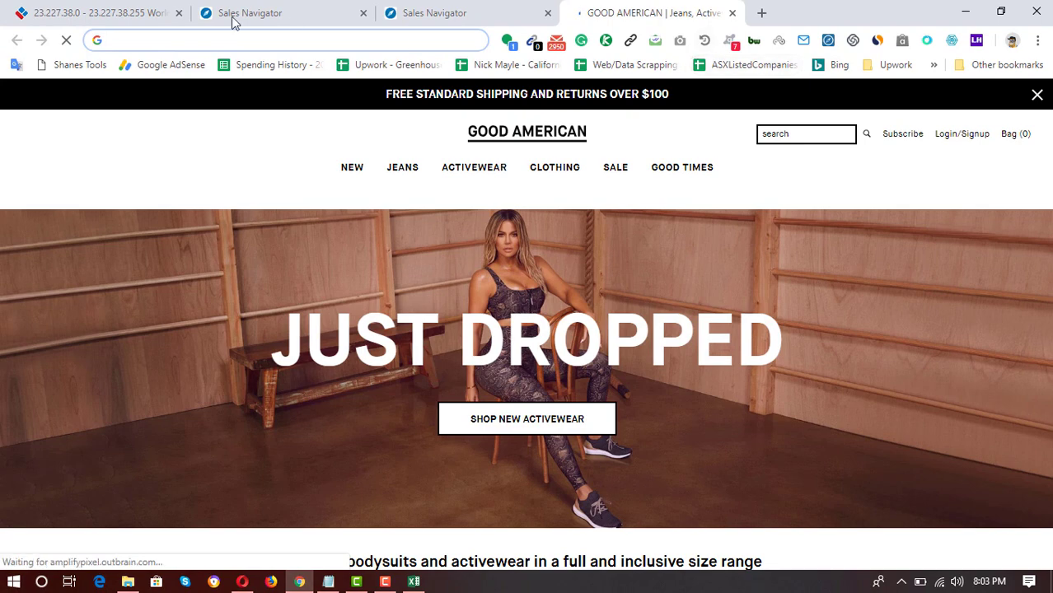
left_click(754, 41)
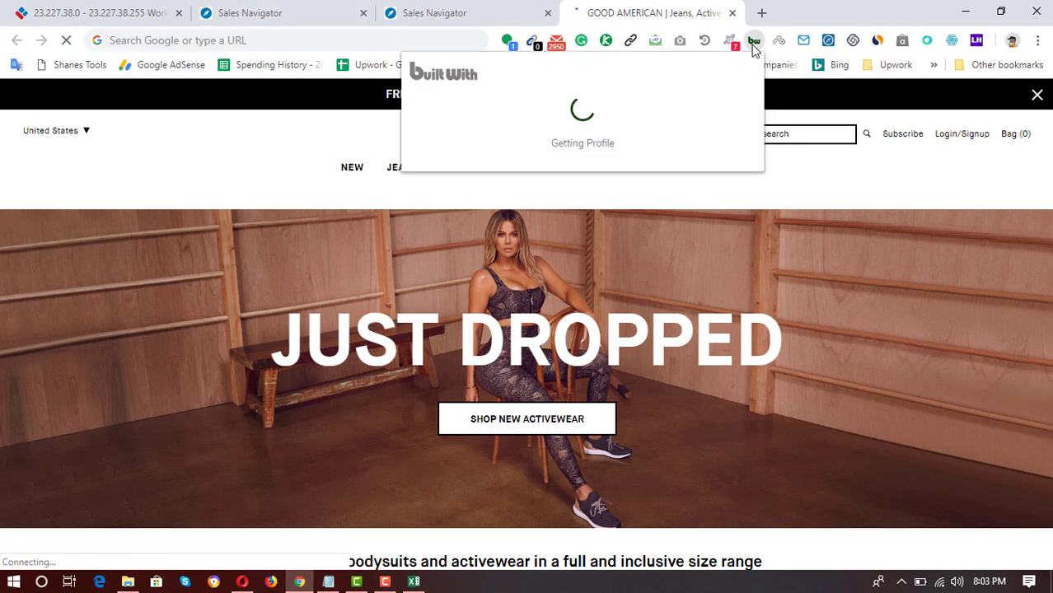
scroll(494, 242, "down", 20)
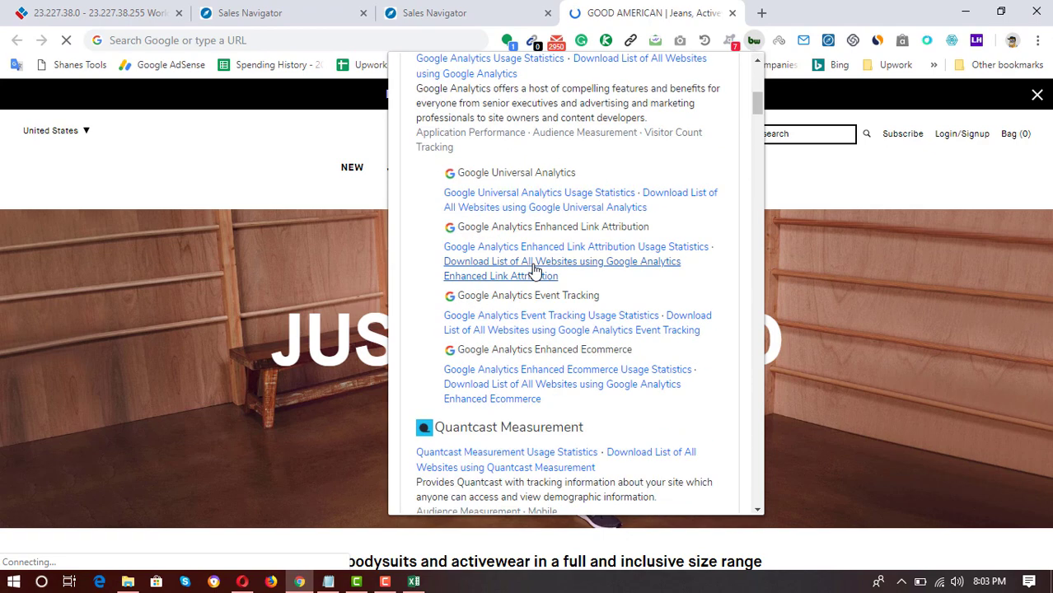
scroll(495, 272, "down", 2)
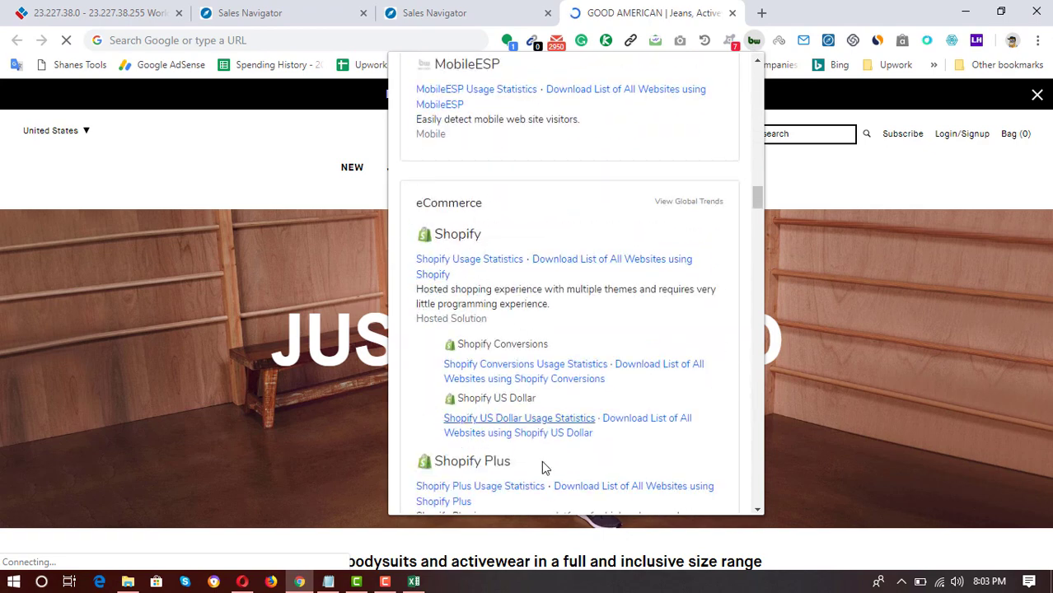
scroll(522, 294, "down", 3)
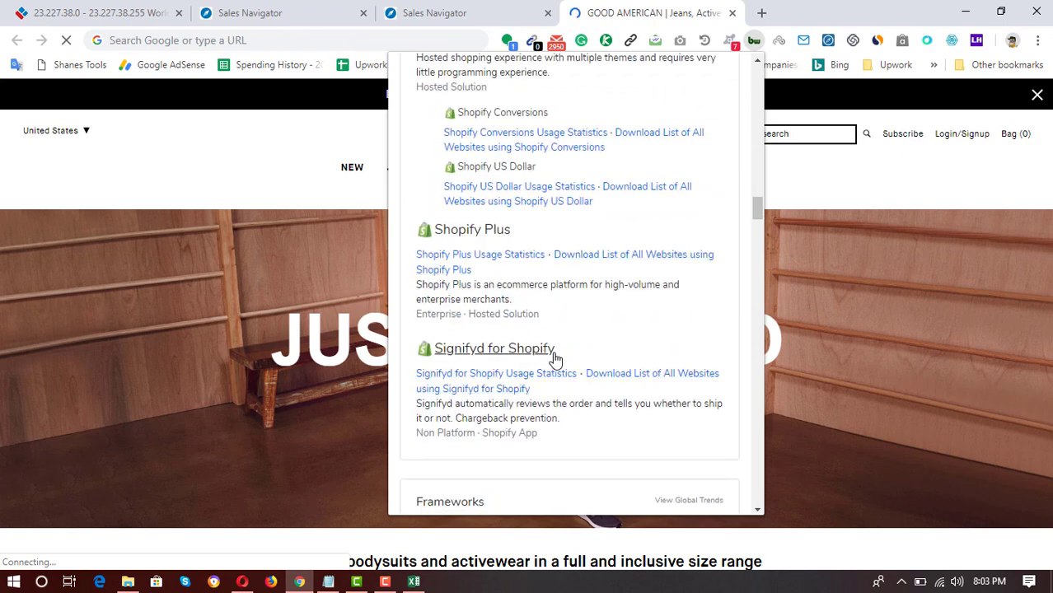
scroll(579, 366, "up", 3)
scroll(515, 357, "down", 2)
scroll(494, 272, "up", 5)
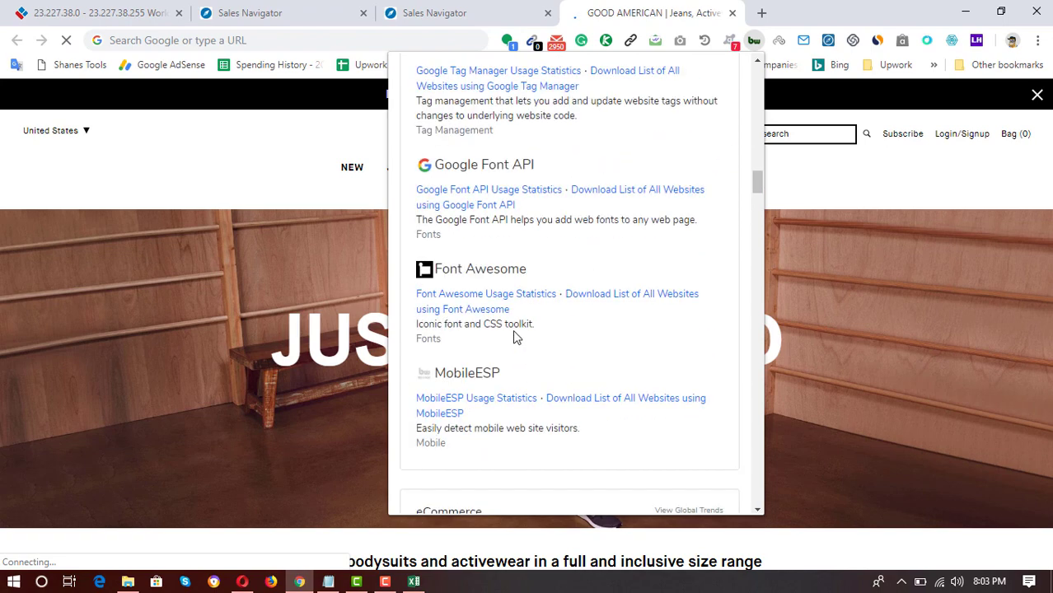
scroll(467, 373, "up", 1)
left_click(80, 298)
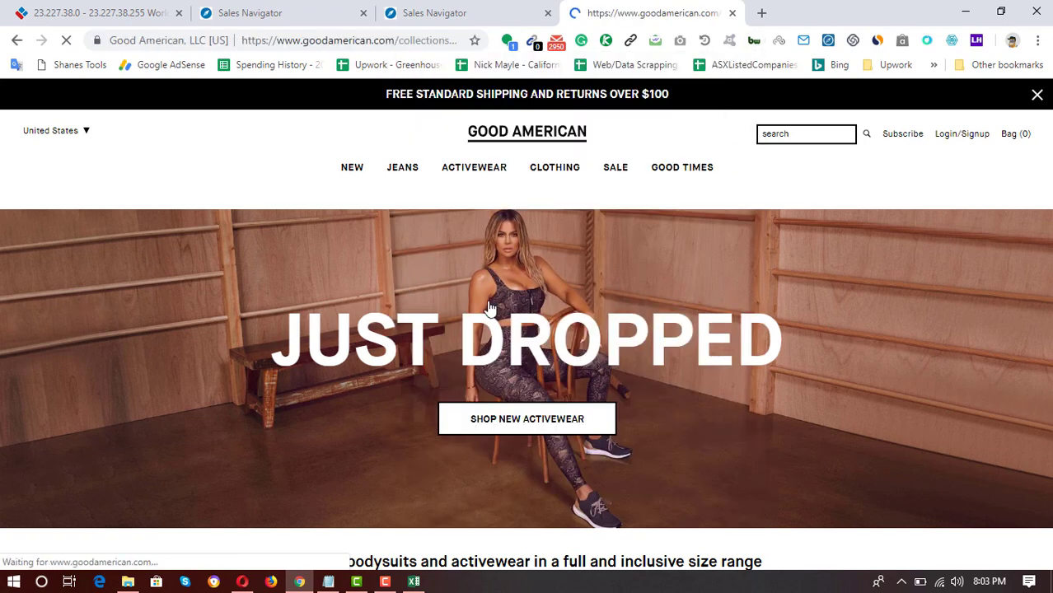
- Open GOOD AMERICAN's employee list in Sales Navigator and look through the job titles for the owner, founder or CEO
key("ctrl+shift+Tab")
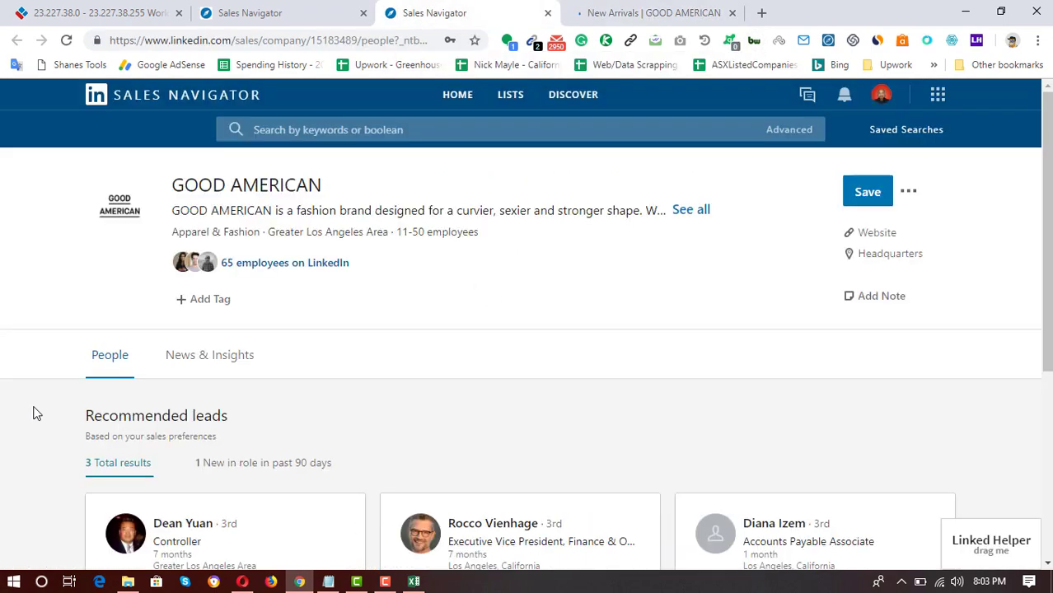
left_click(250, 269)
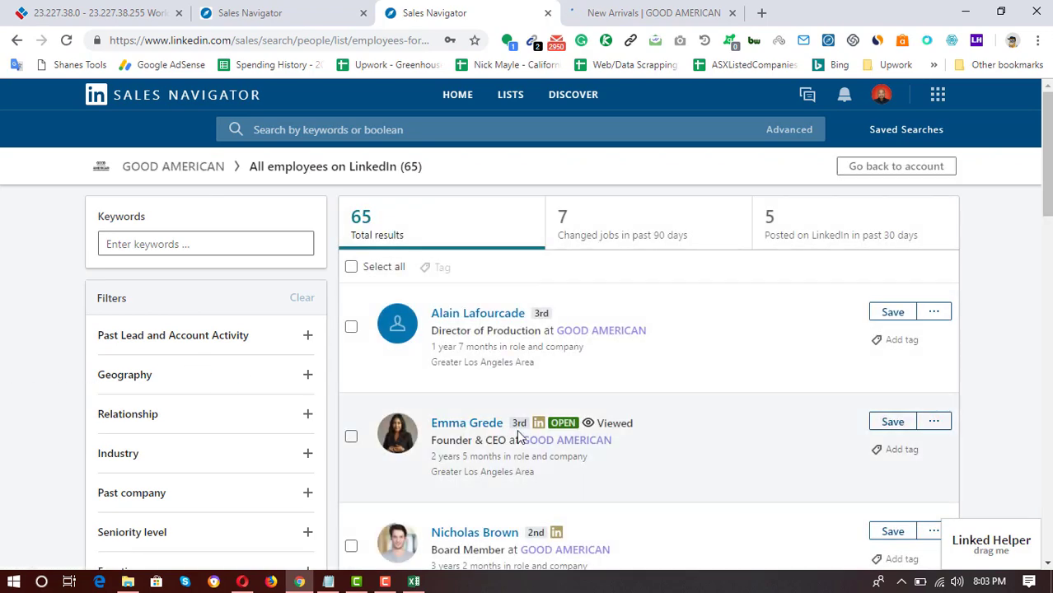
scroll(670, 457, "down", 2)
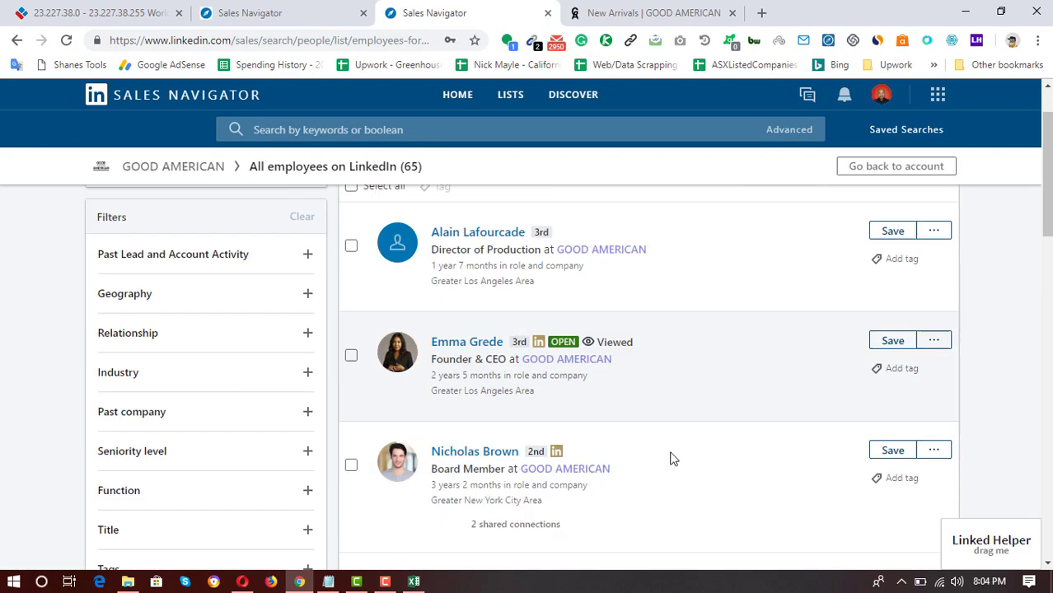
scroll(585, 369, "down", 2)
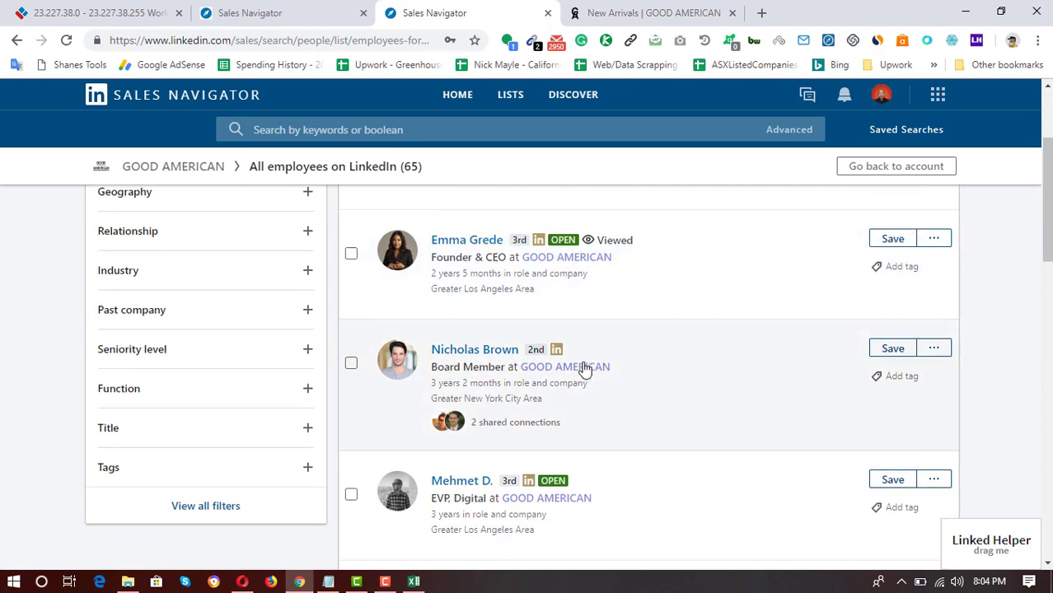
scroll(1047, 214, "up", 1)
scroll(1046, 214, "up", 3)
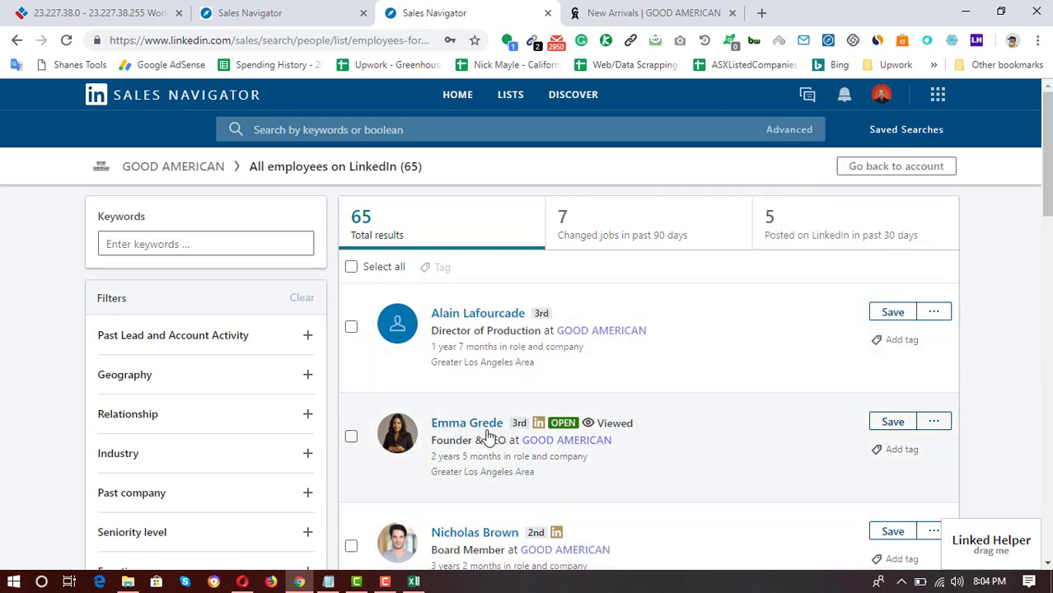
scroll(23, 414, "down", 2)
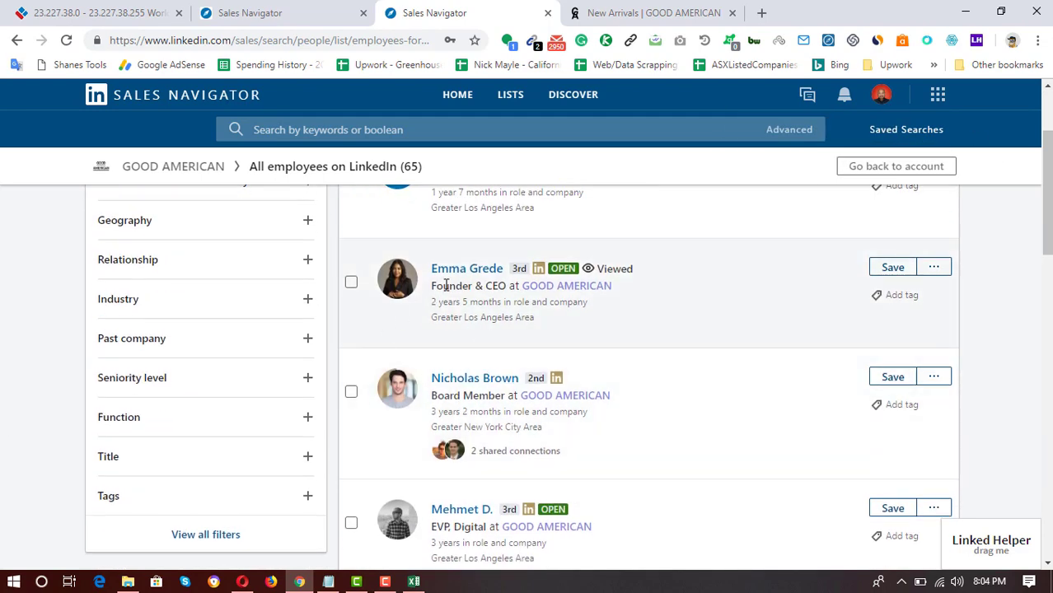
scroll(463, 354, "up", 1)
scroll(463, 355, "up", 2)
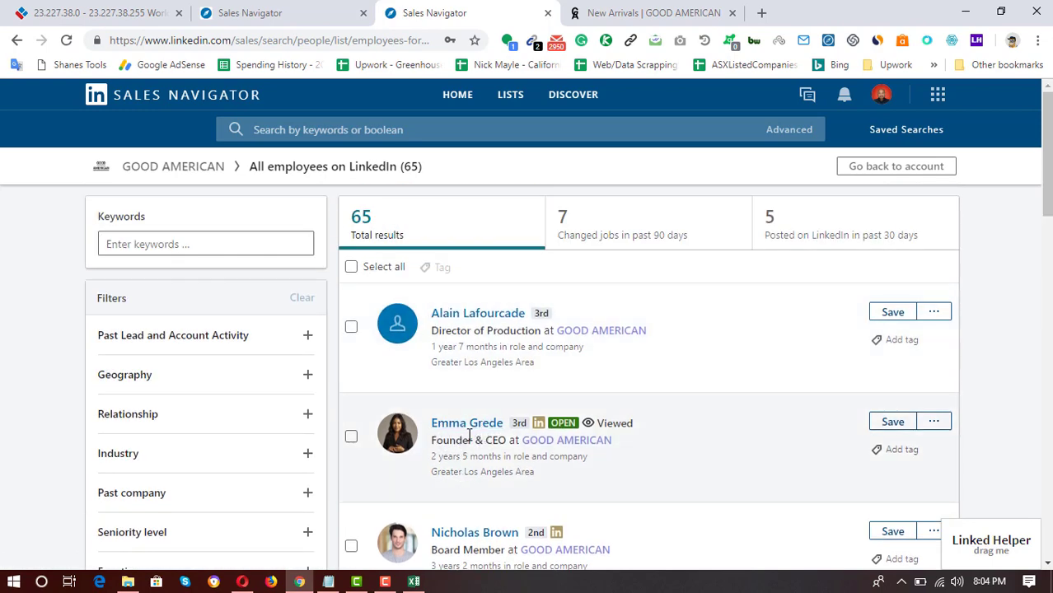
scroll(468, 362, "down", 5)
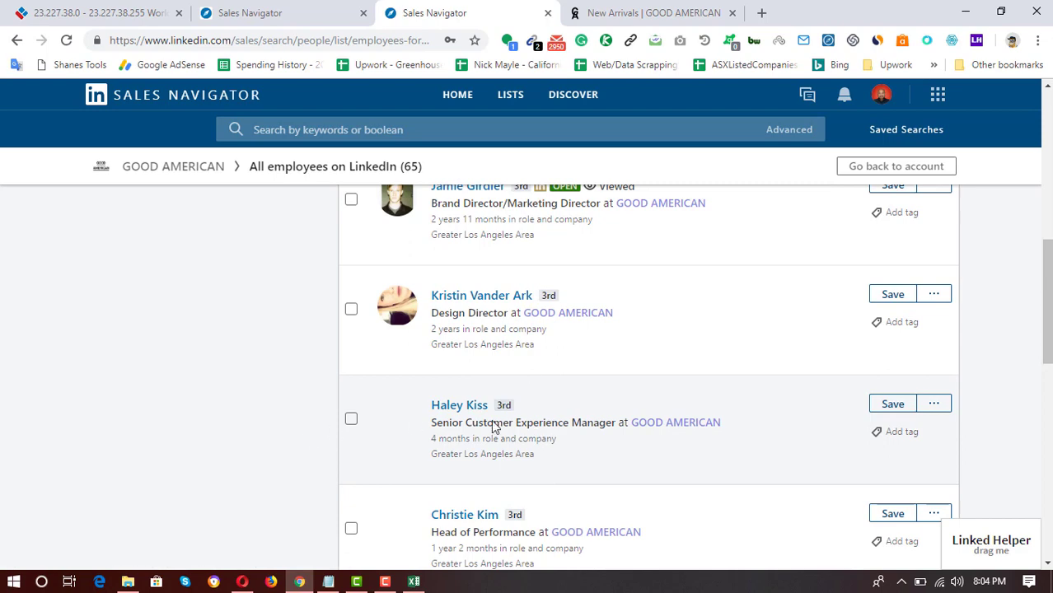
scroll(649, 377, "down", 5)
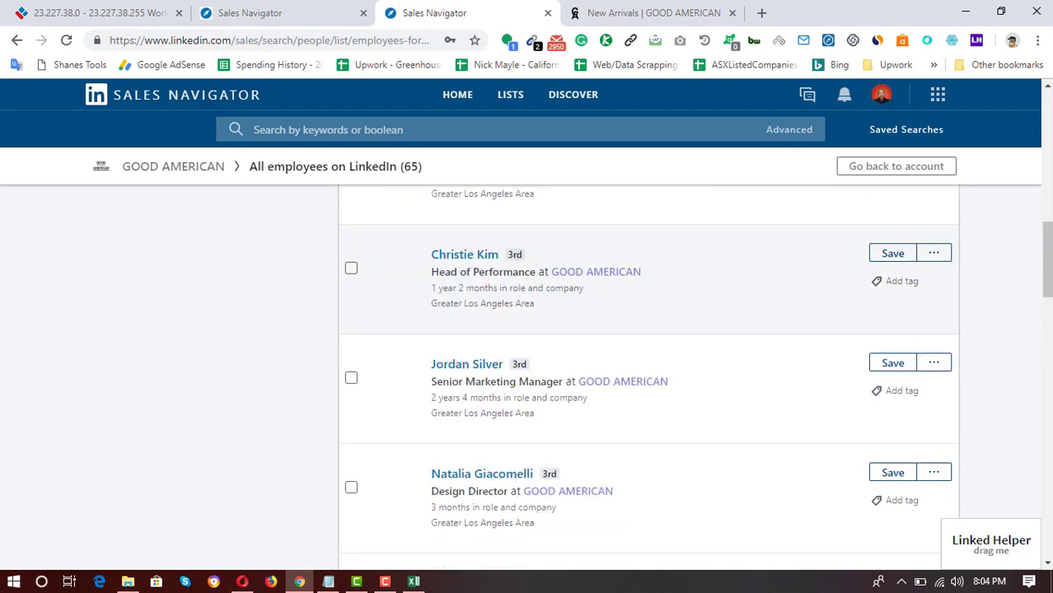
- Filter GOOD AMERICAN's employee list by the current title "CEO" OR "Founder" OR "Chief Executive Officer"
scroll(648, 376, "up", 3)
scroll(513, 356, "up", 8)
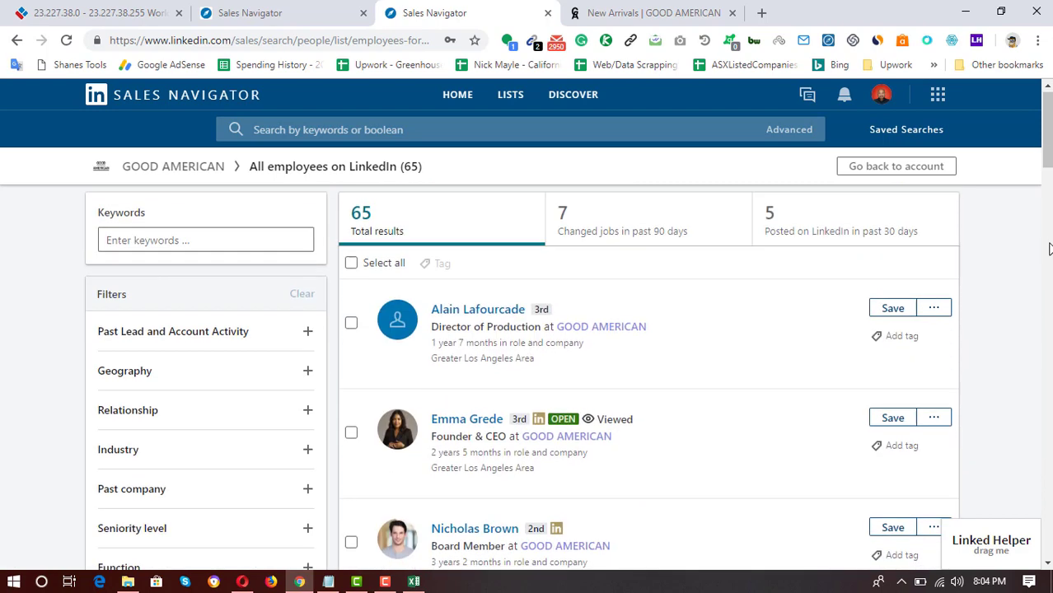
scroll(513, 356, "down", 2)
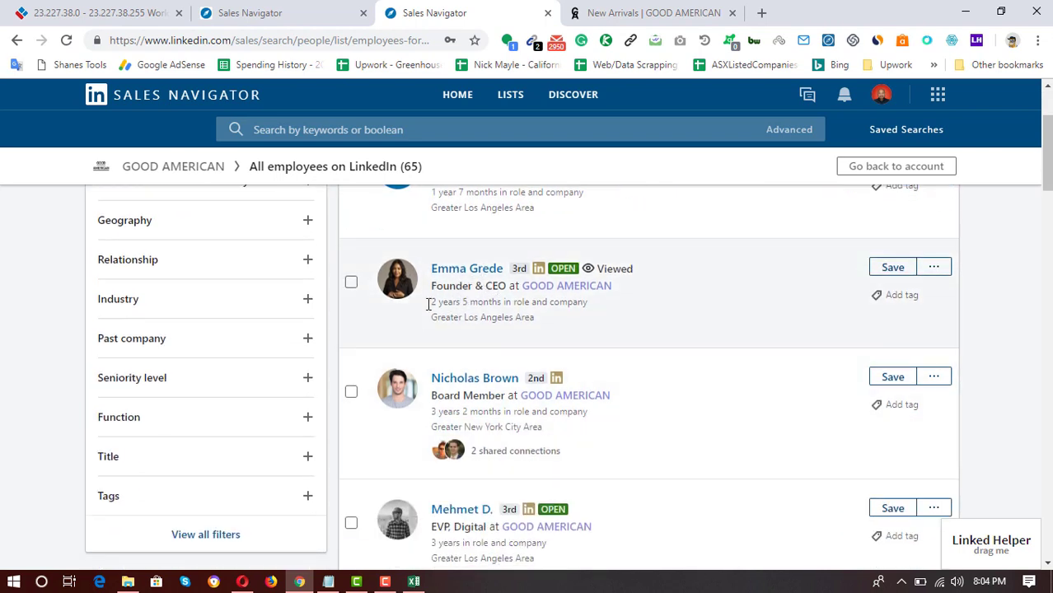
left_click(91, 461)
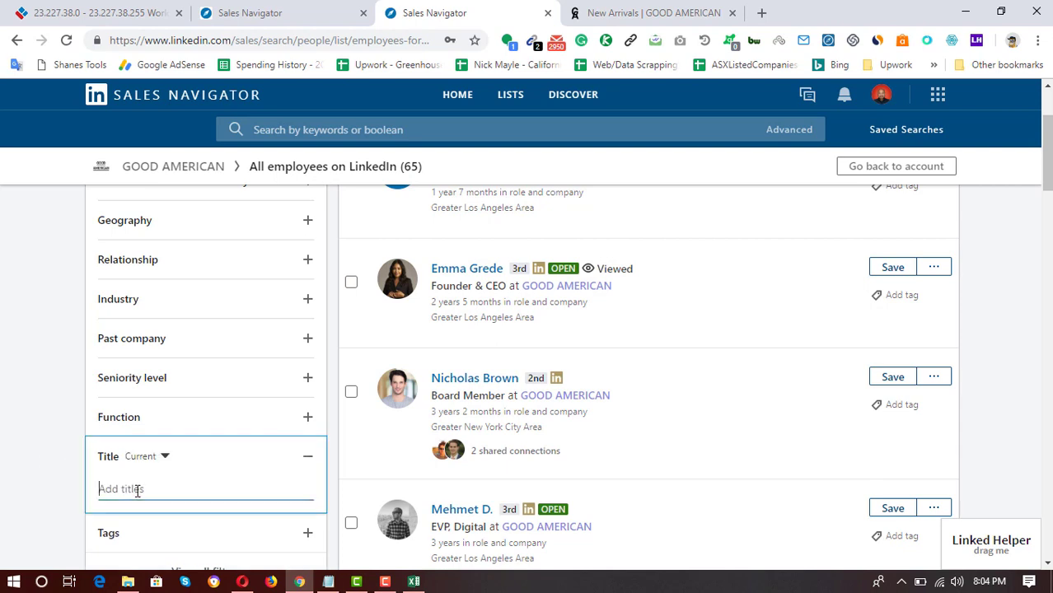
type("\"CE")
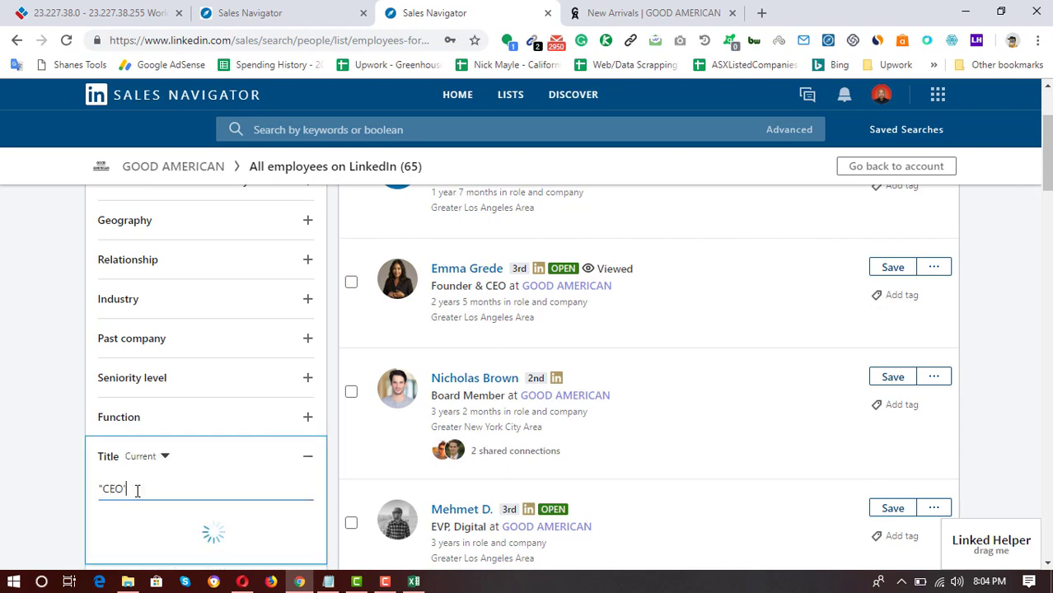
type("O\" ")
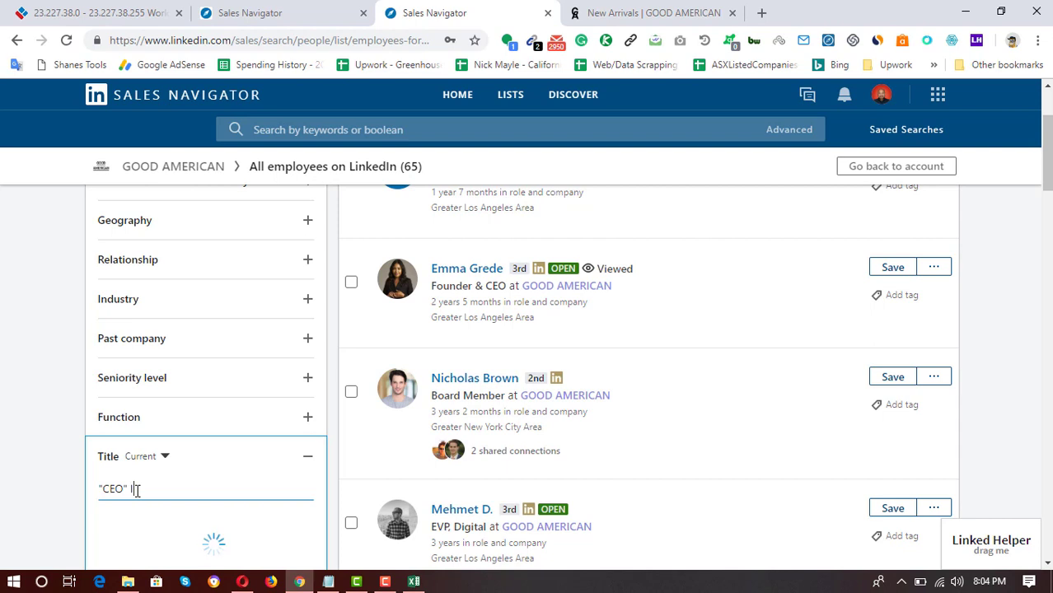
type("OR \"Fo")
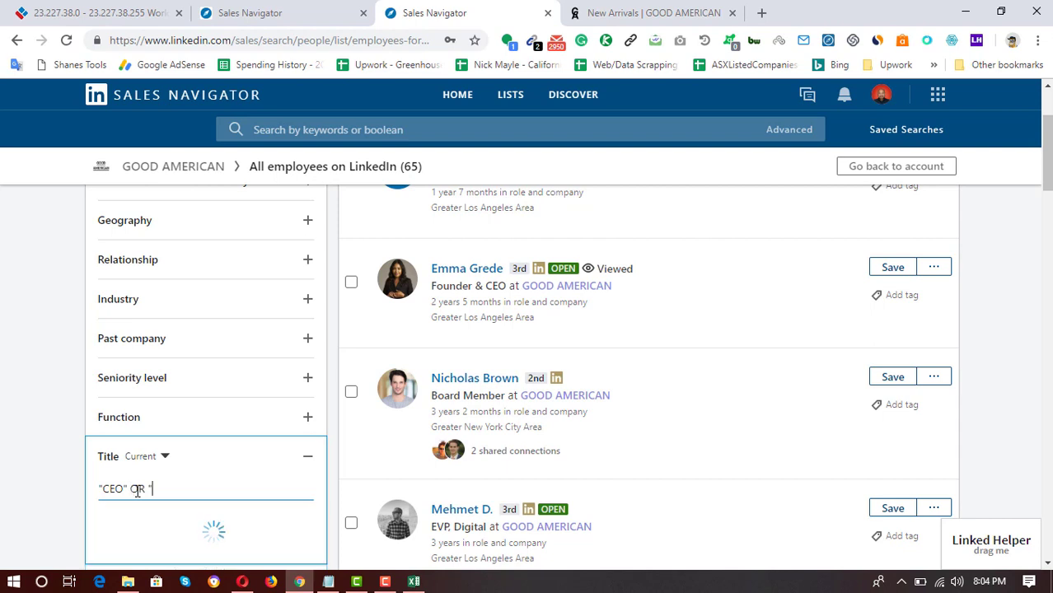
type("under\" OR \"C")
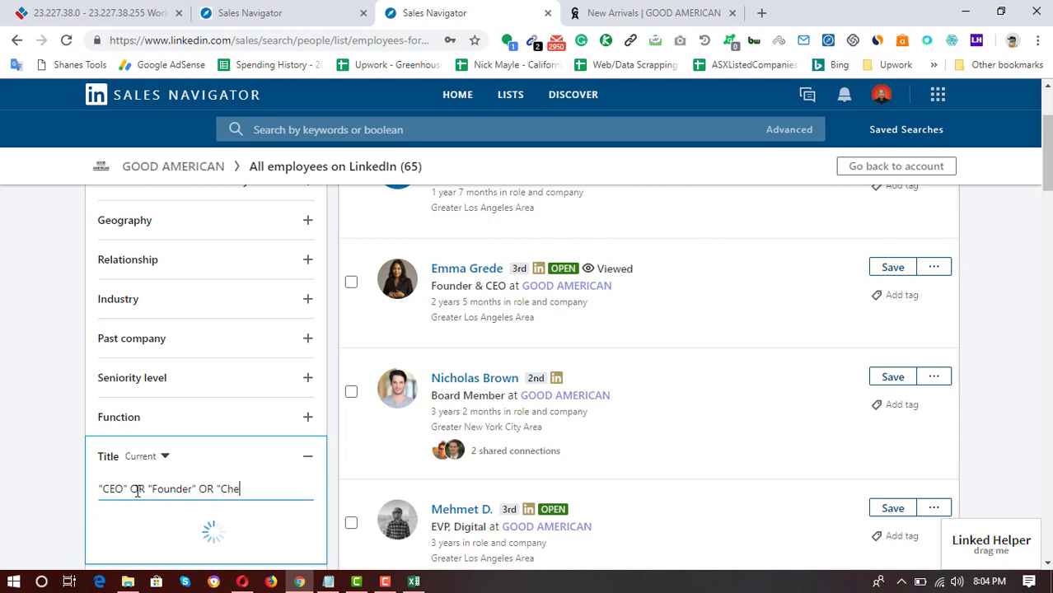
type("hief Executive ")
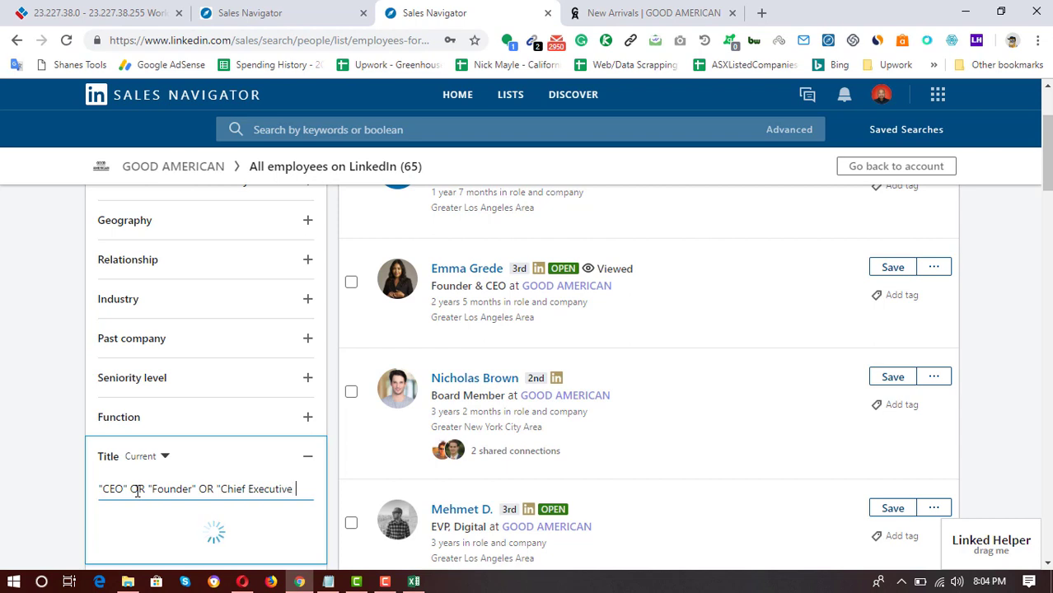
type("Officer")
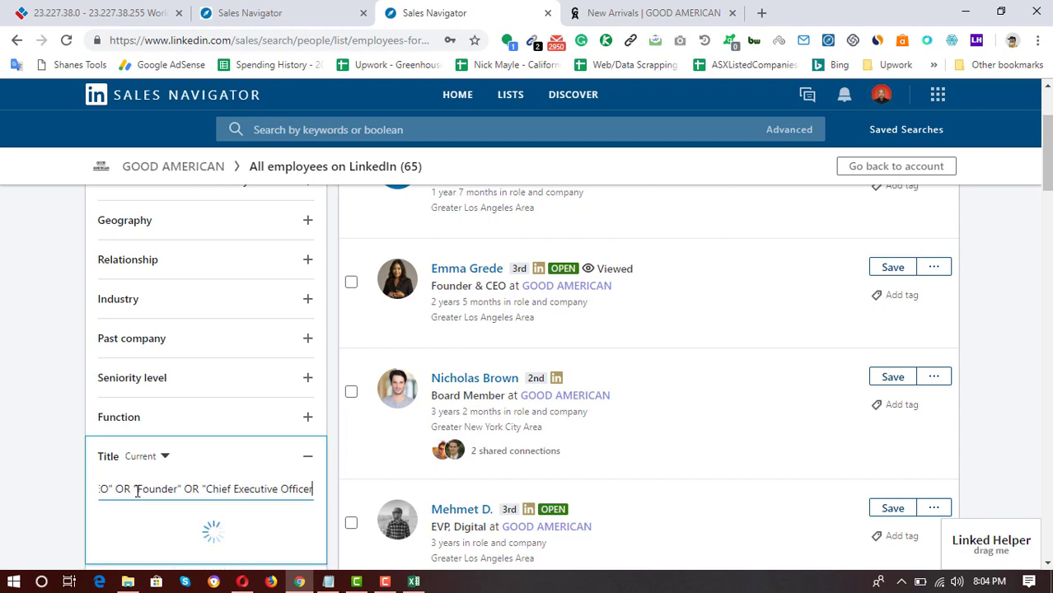
type("\"")
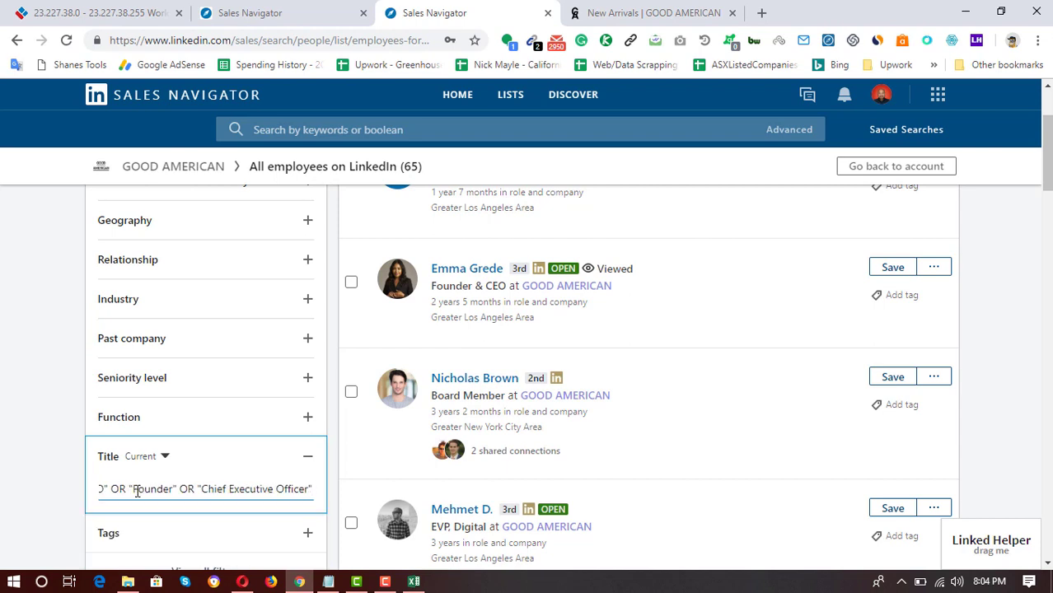
key("Return")
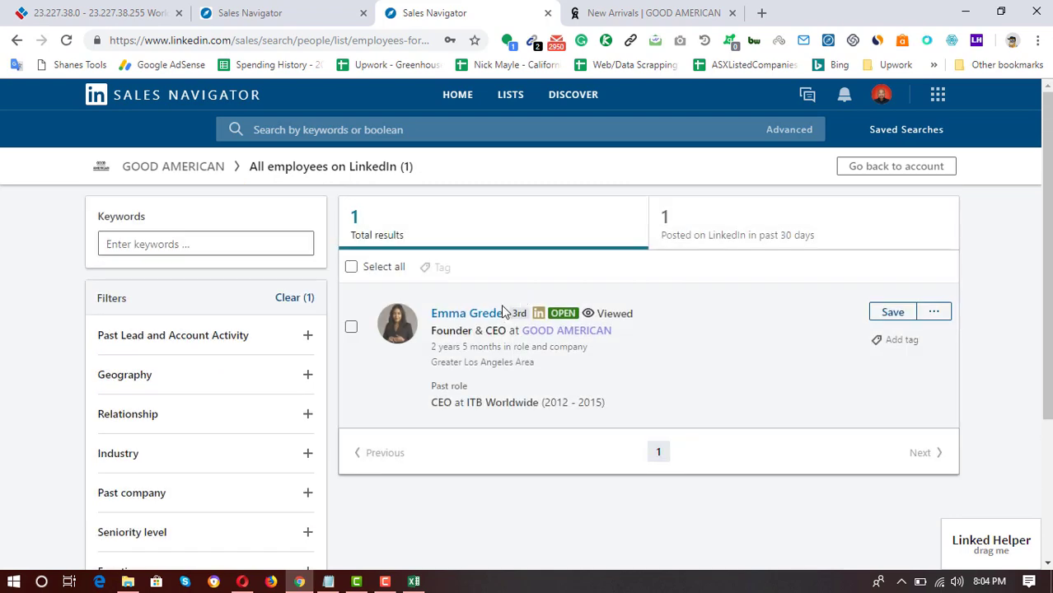
- Compare the matching employee's job title with the title filter, and remove that filter from the employee list
scroll(136, 466, "down", 3)
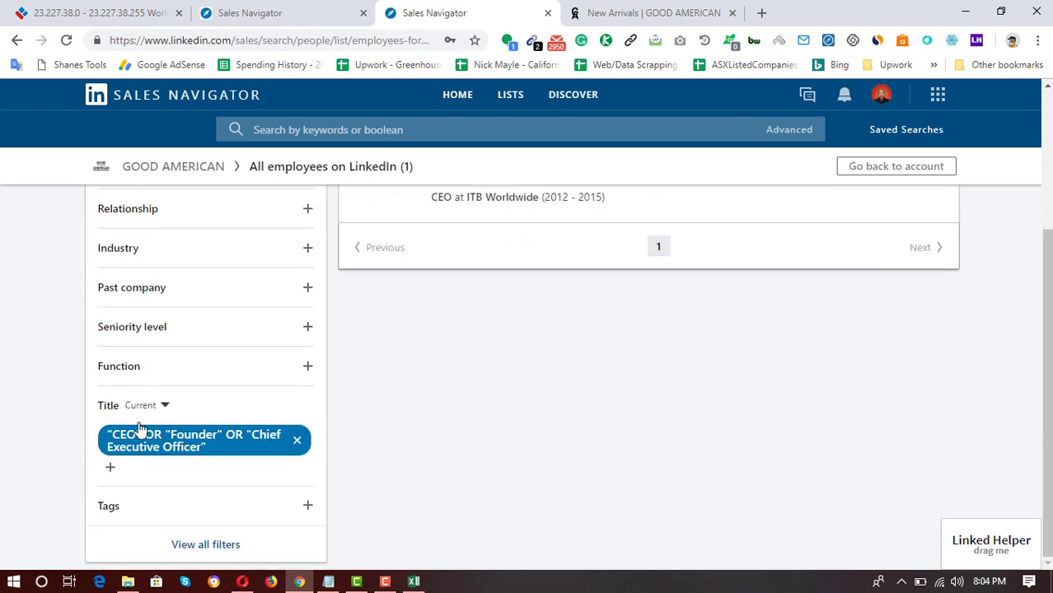
scroll(440, 472, "up", 3)
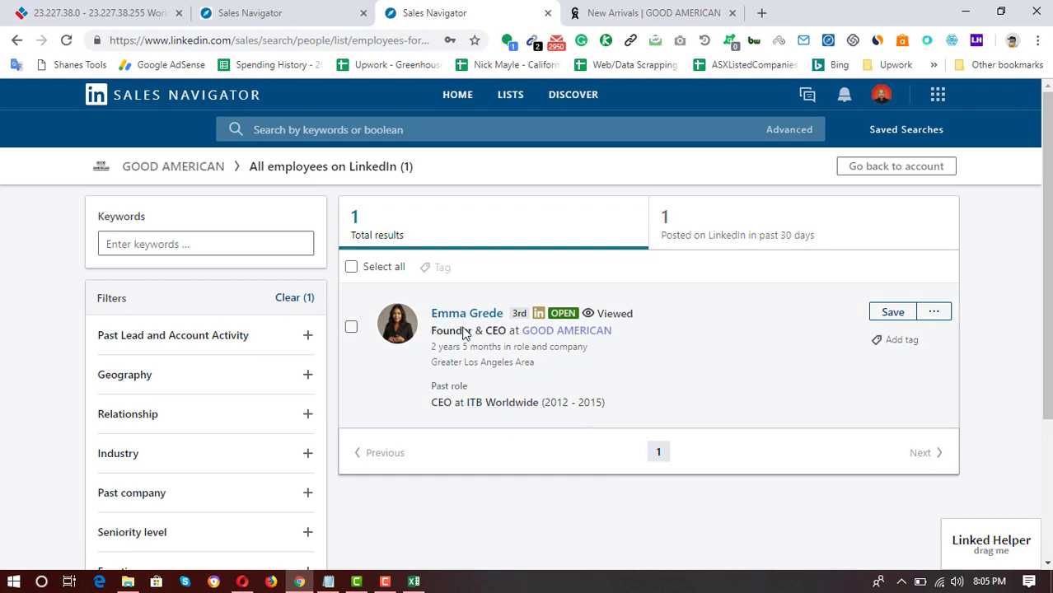
scroll(219, 391, "down", 2)
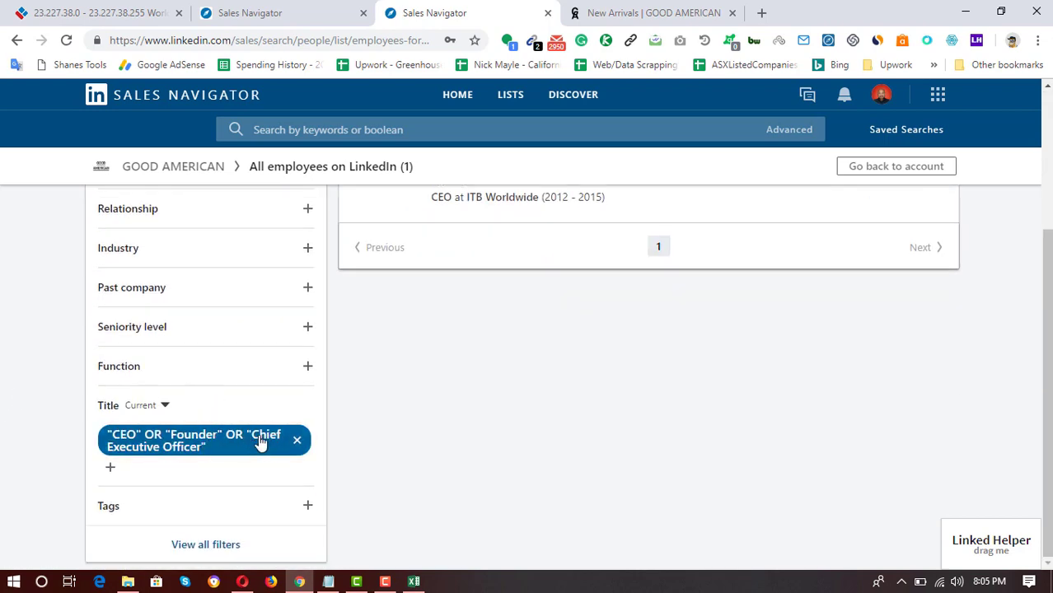
scroll(415, 381, "up", 2)
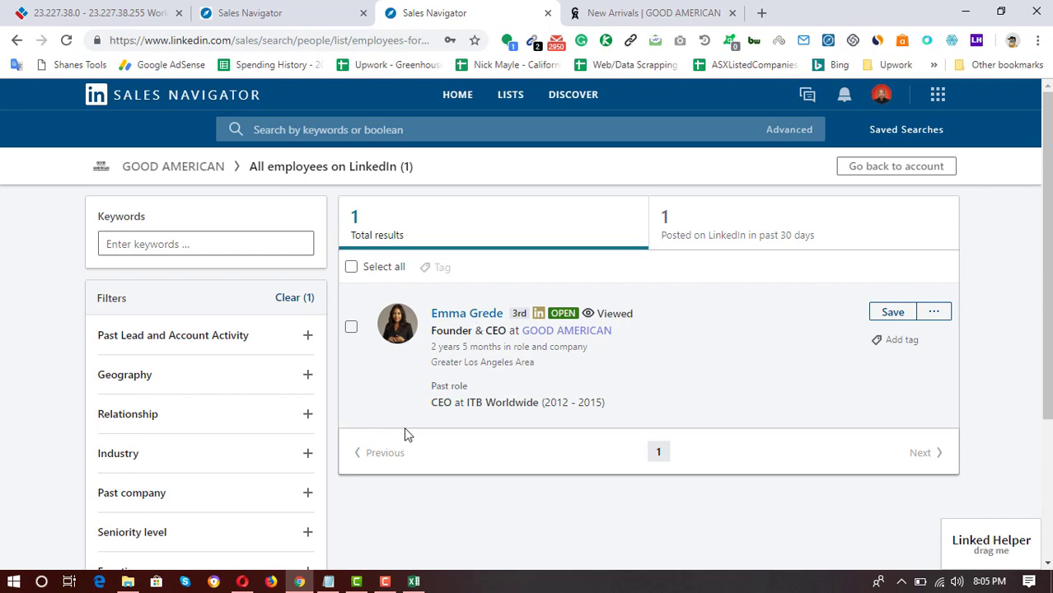
scroll(354, 430, "down", 2)
scroll(371, 437, "up", 1)
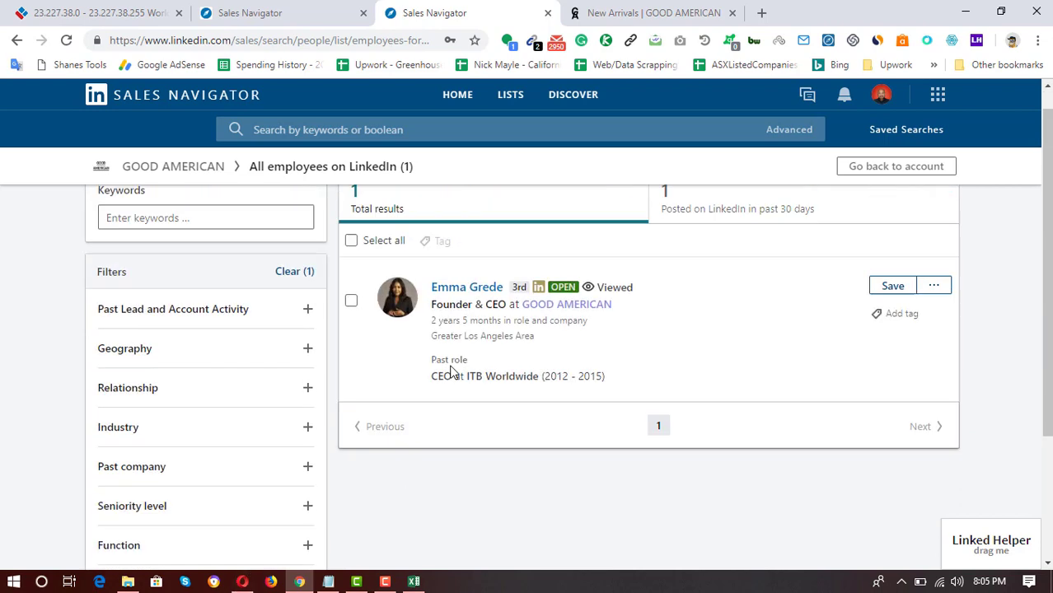
scroll(251, 520, "down", 2)
left_click(298, 448)
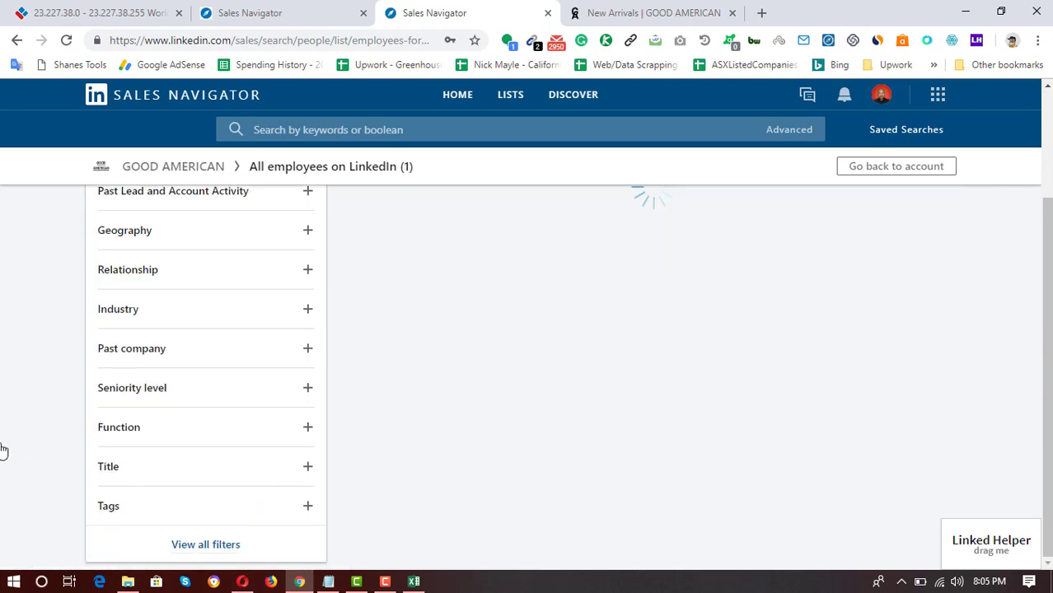
left_click(173, 484)
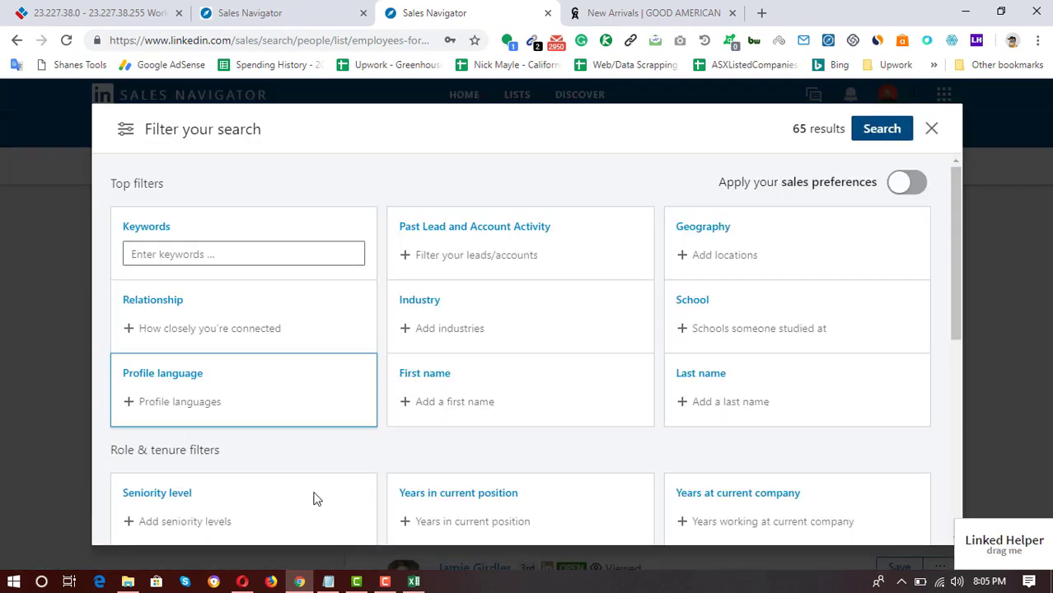
left_click(931, 129)
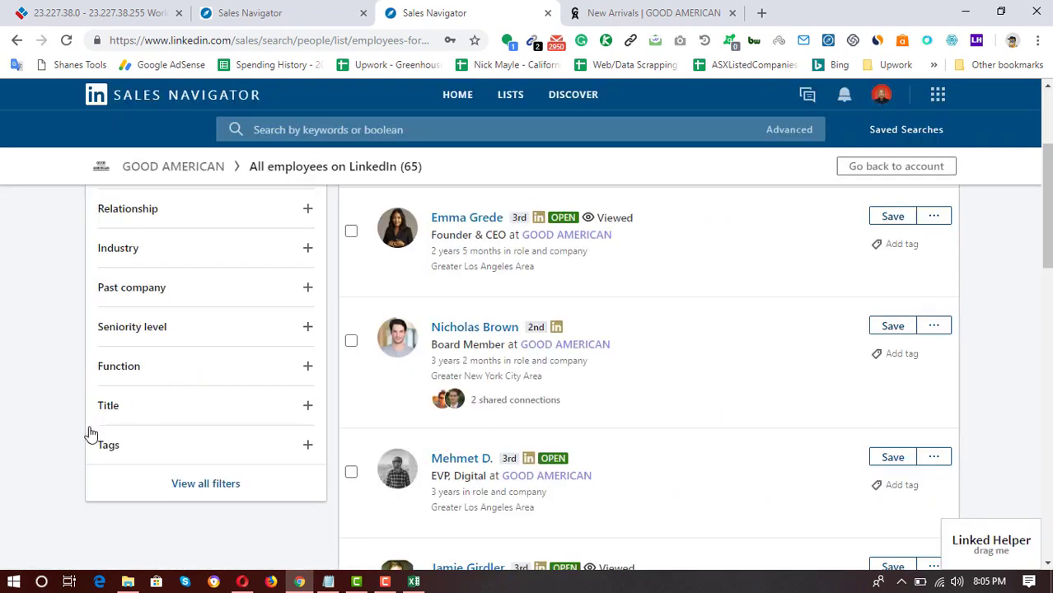
- Filter GOOD AMERICAN's employees by the current title "Marketing Manager" OR "Marketing"
left_click(152, 419)
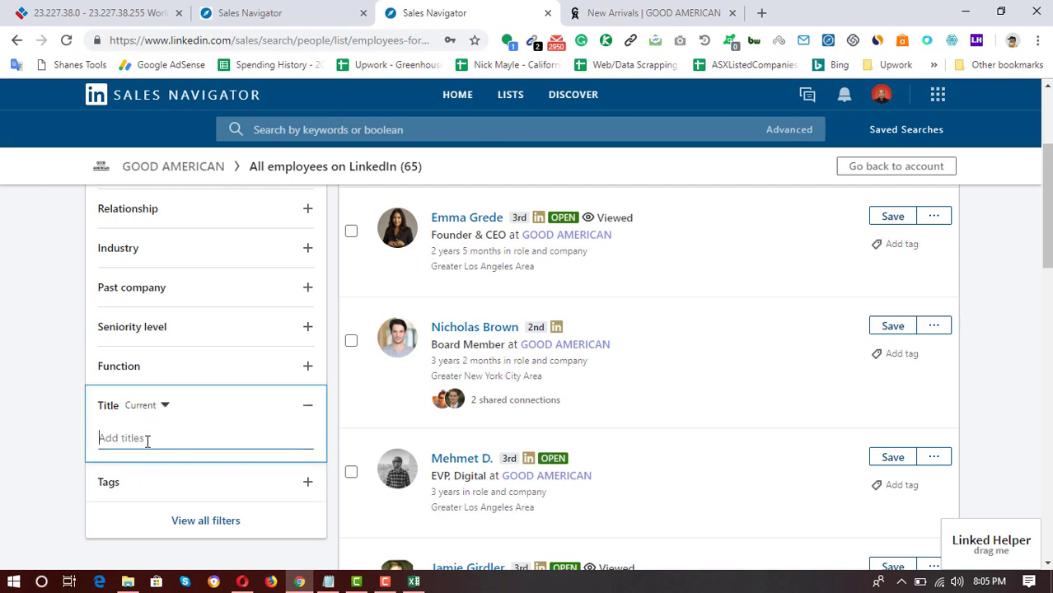
type("\"Marketing ")
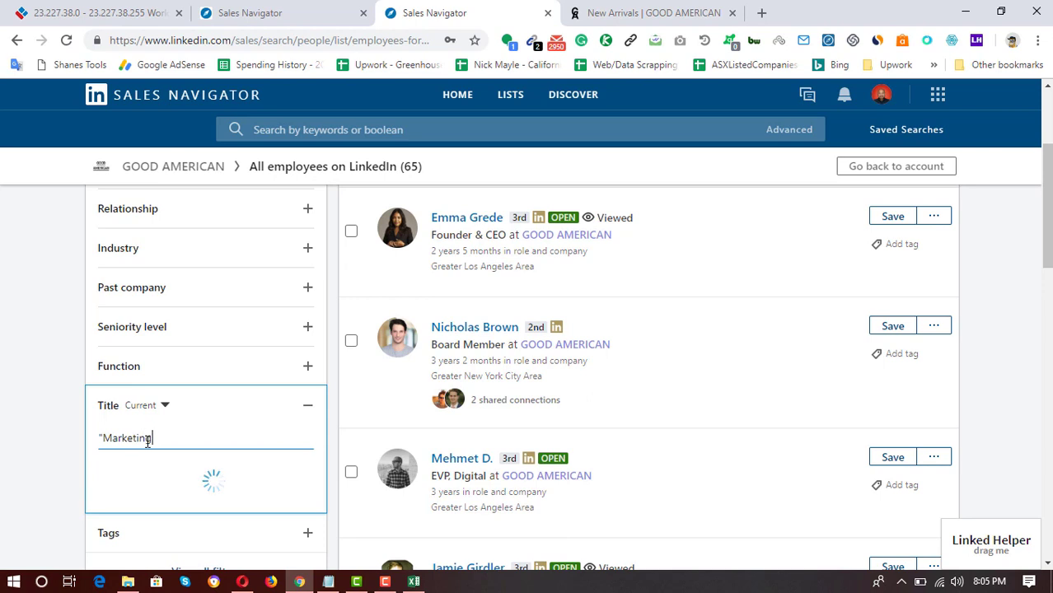
type("Manager")
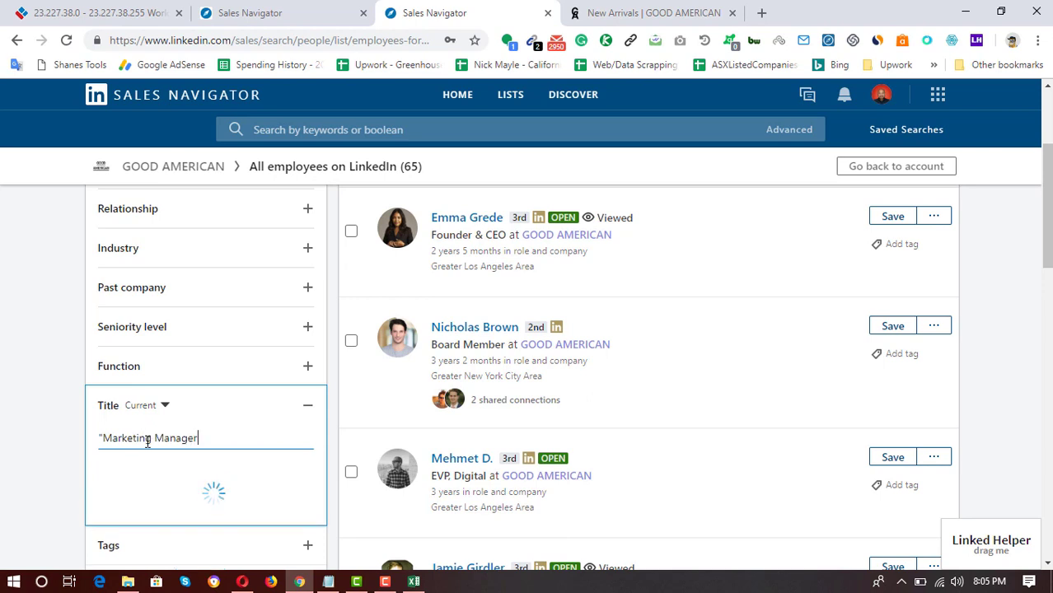
type("\" OR \"Marketing")
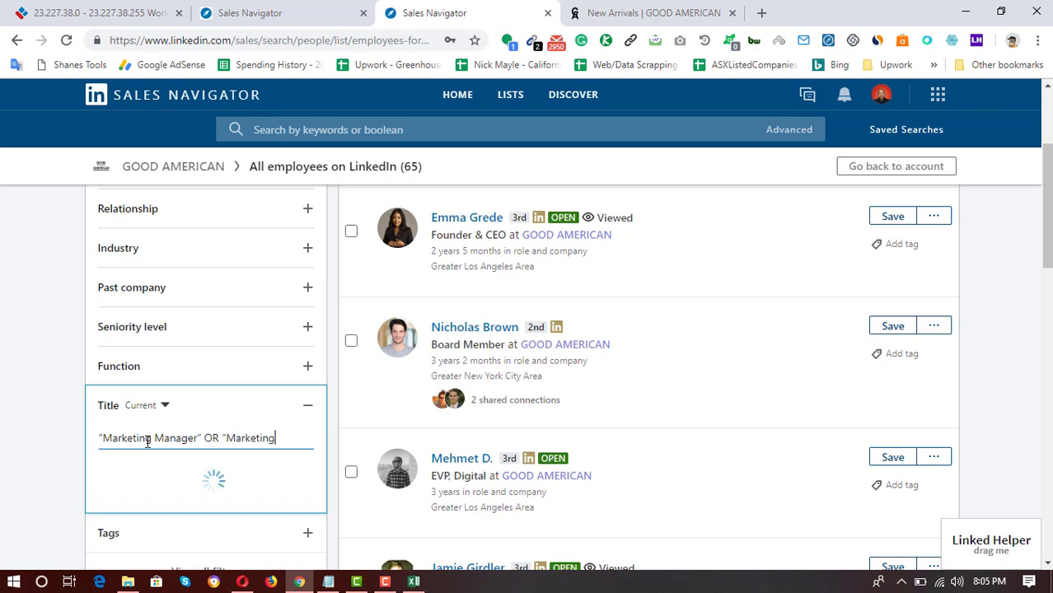
type("\"")
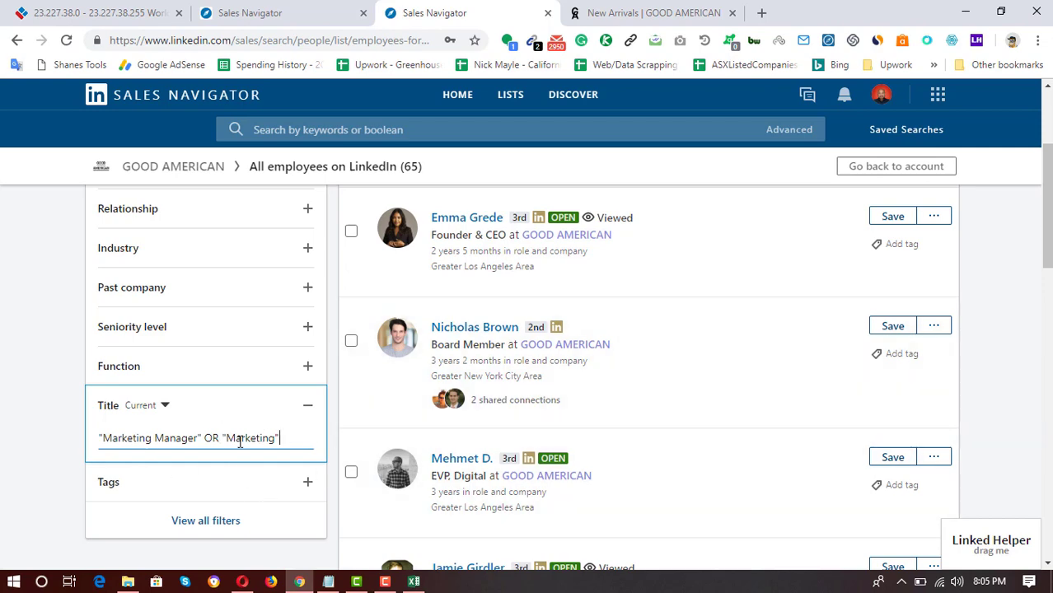
key("Return")
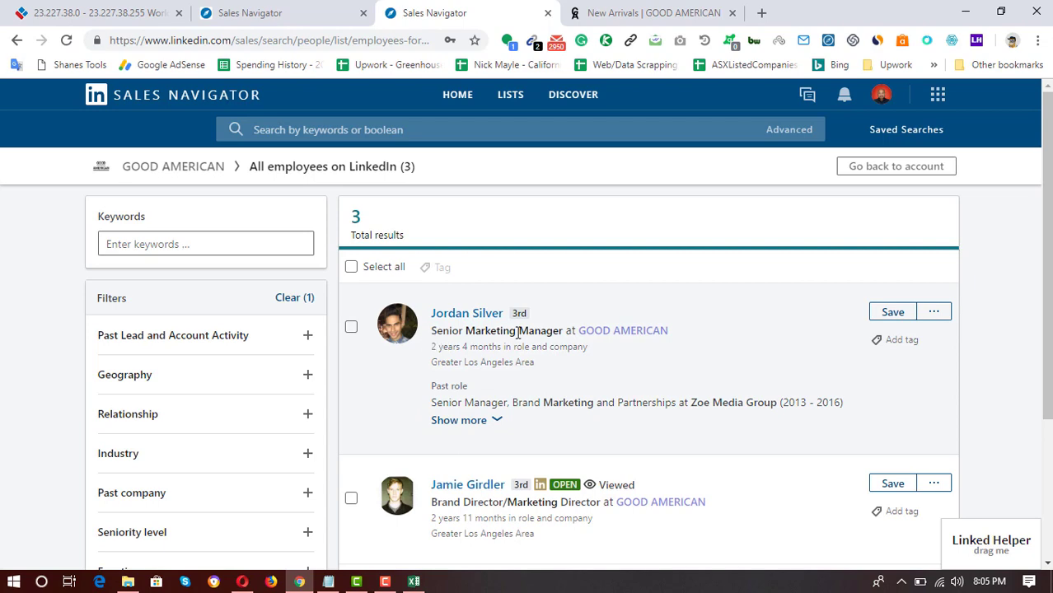
- Look through the job titles of the marketing employees and remove the marketing title filter
scroll(512, 445, "down", 2)
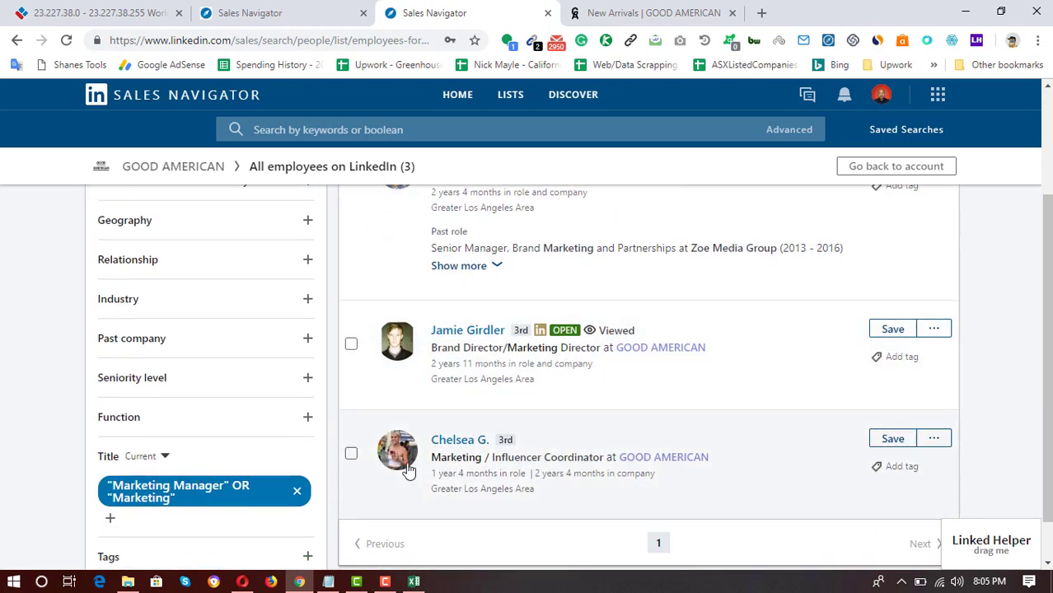
scroll(528, 429, "up", 2)
scroll(5, 376, "down", 3)
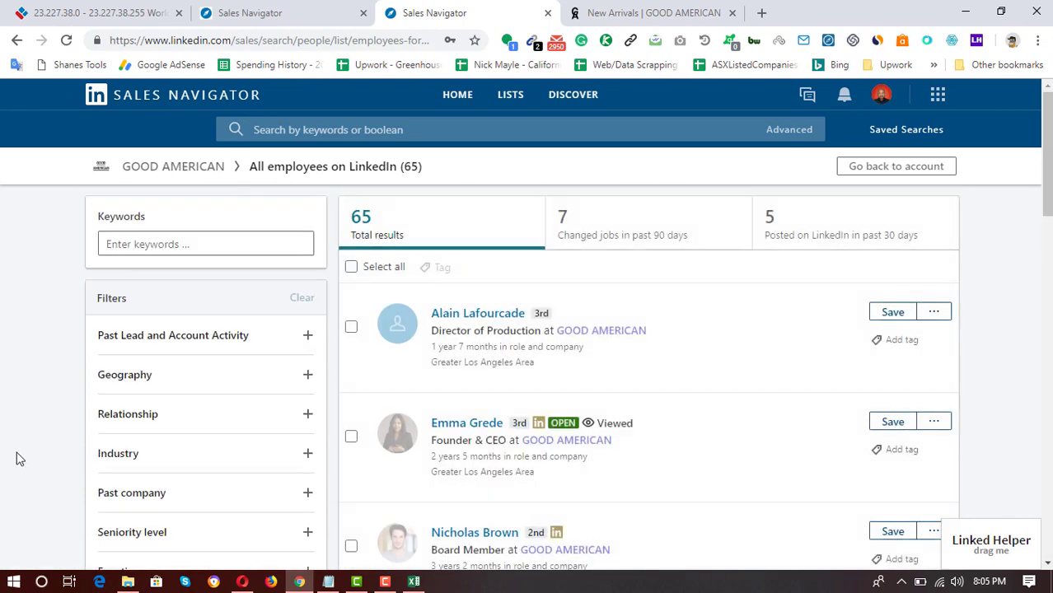
- Filter the employee list by the seniority level CXO and check the job titles of the matching people
scroll(19, 451, "down", 3)
left_click(158, 306)
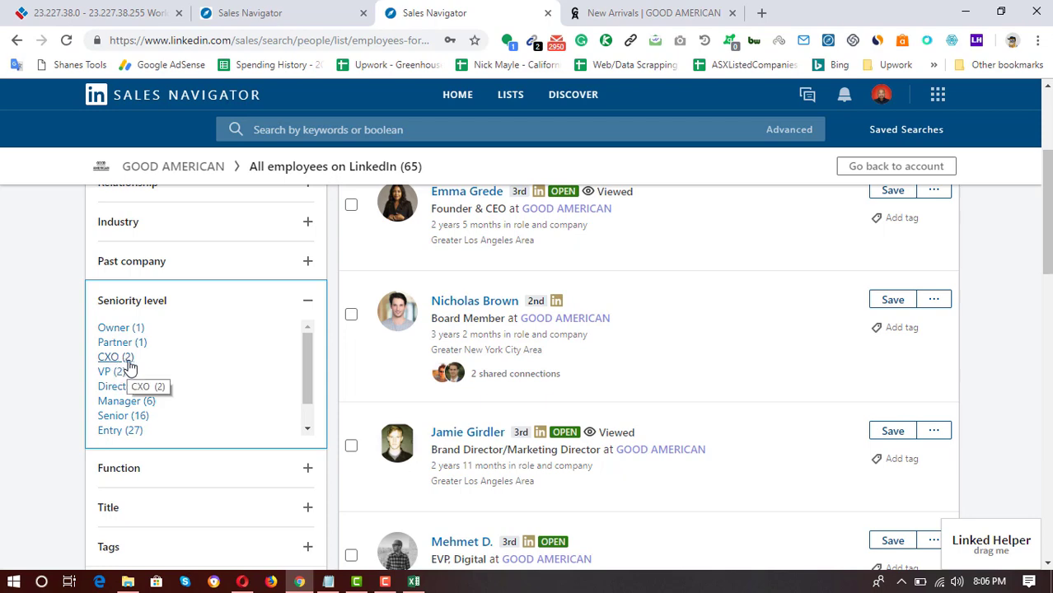
left_click(114, 359)
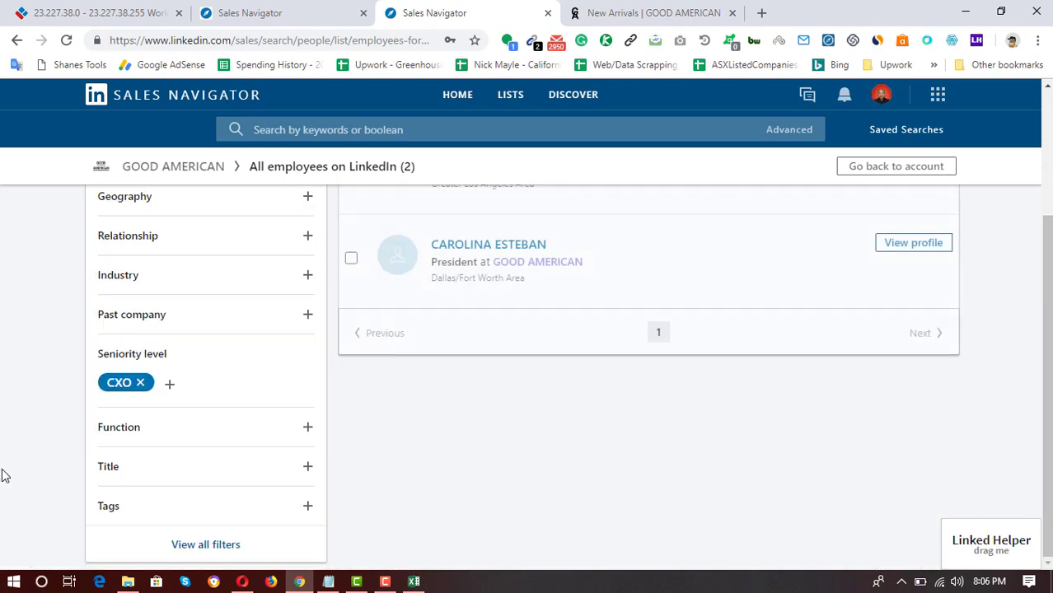
scroll(510, 396, "up", 3)
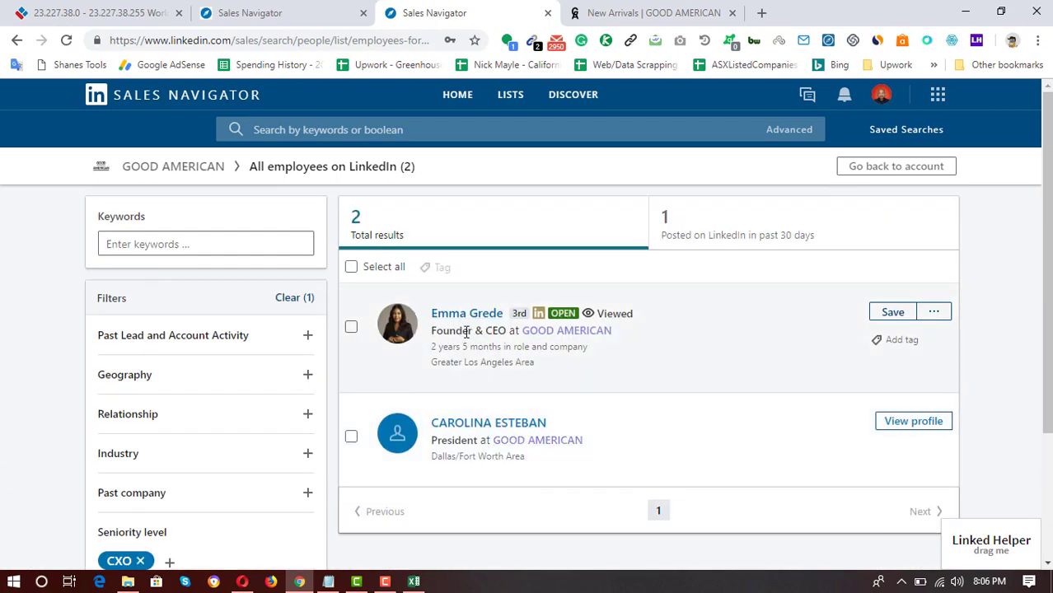
left_click_drag(464, 336, 487, 335)
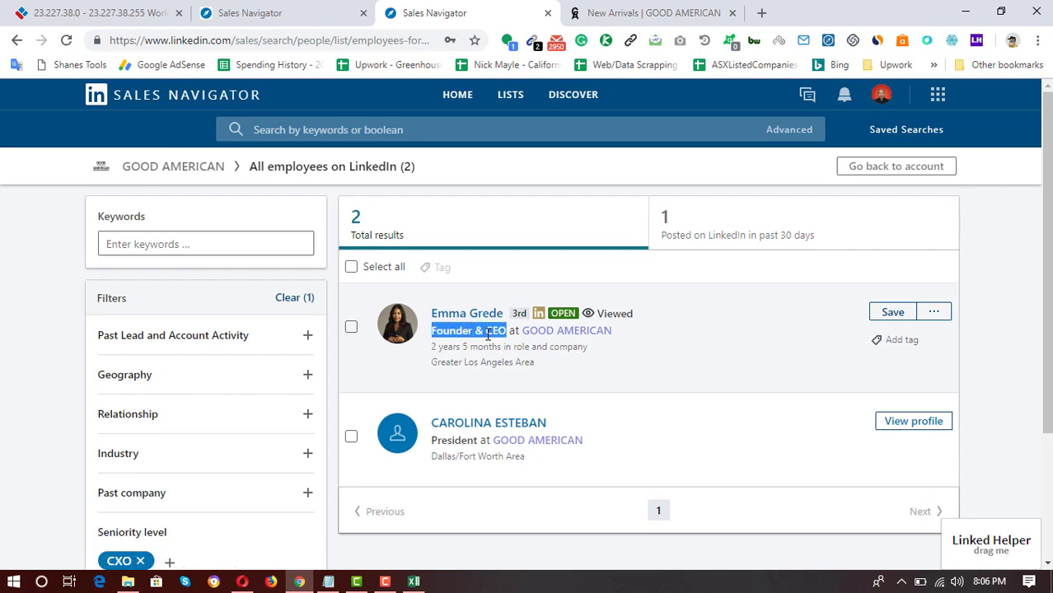
scroll(66, 477, "down", 2)
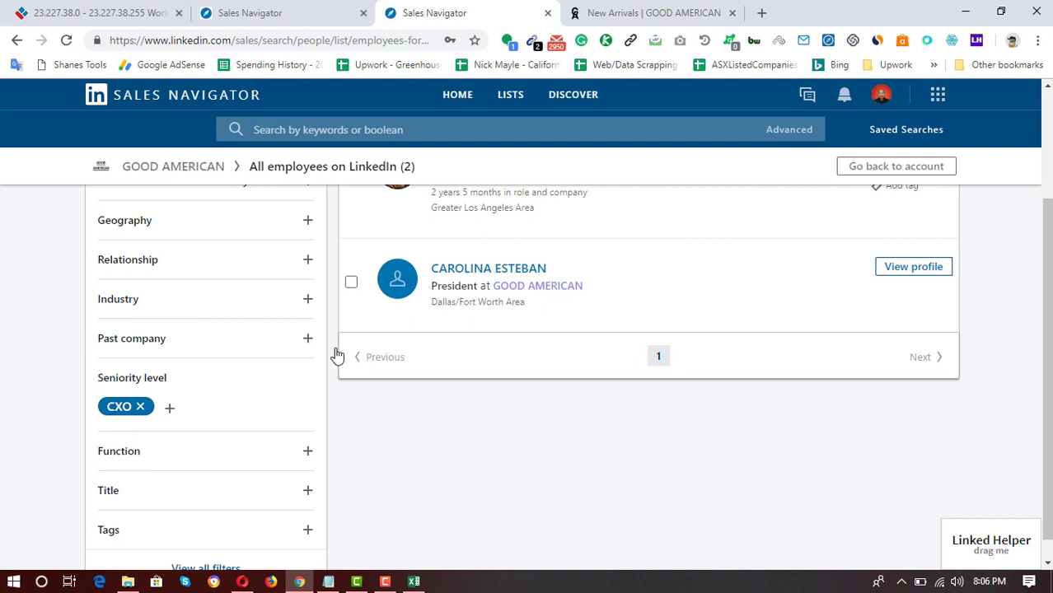
double_click(447, 288)
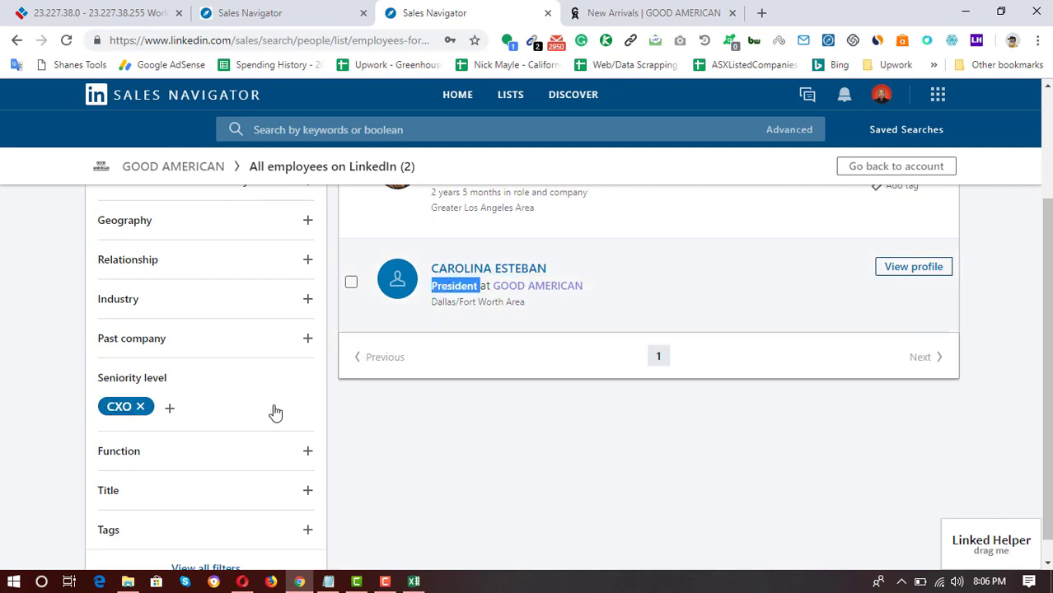
- Replace the CXO seniority filter on GOOD AMERICAN's employees with the function Marketing, and review the matching people's job titles
left_click(140, 406)
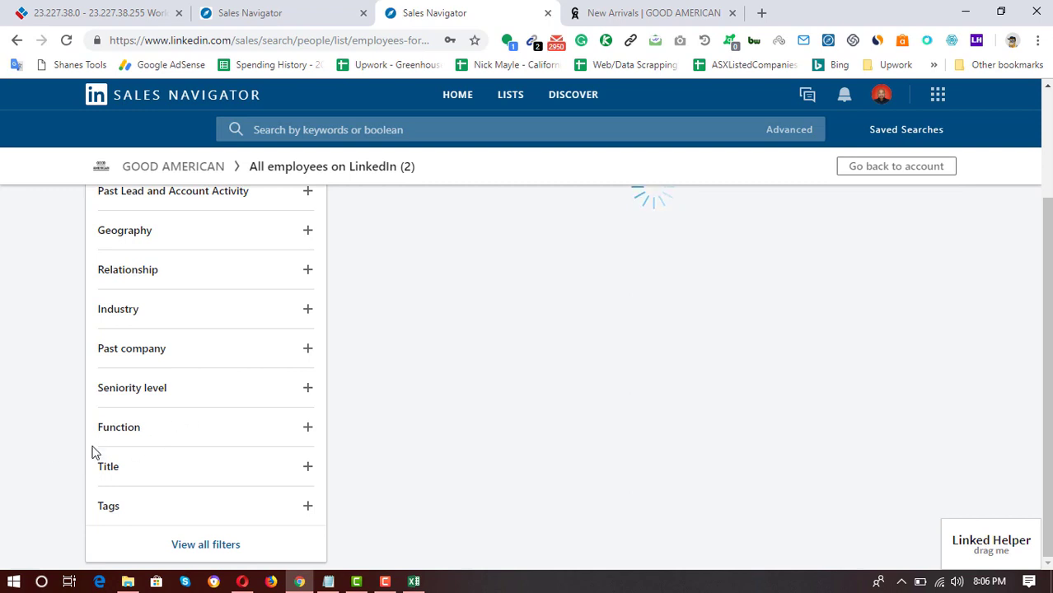
left_click(137, 428)
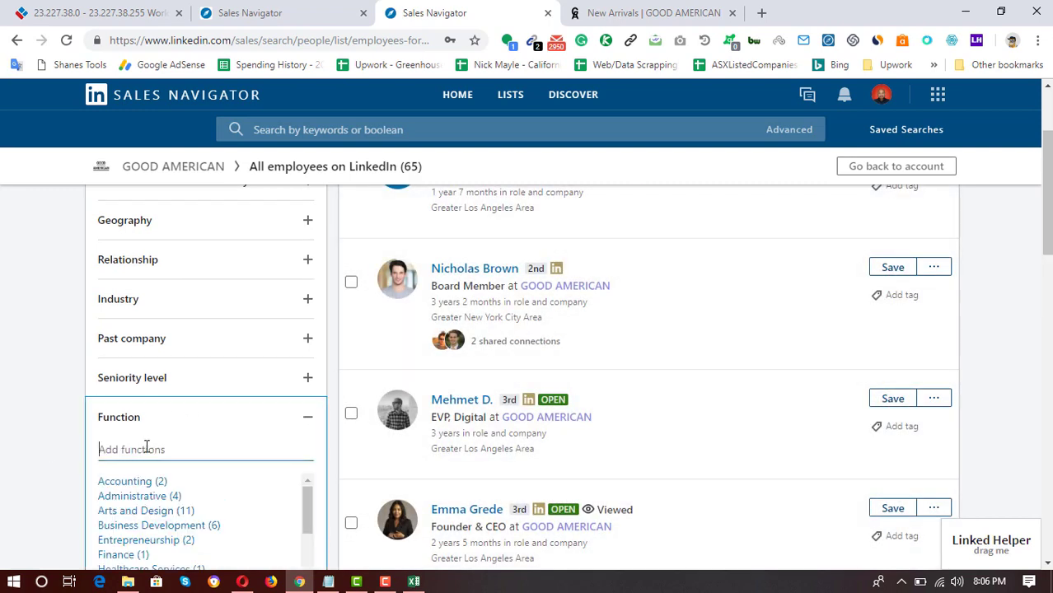
type("Mar")
left_click(114, 484)
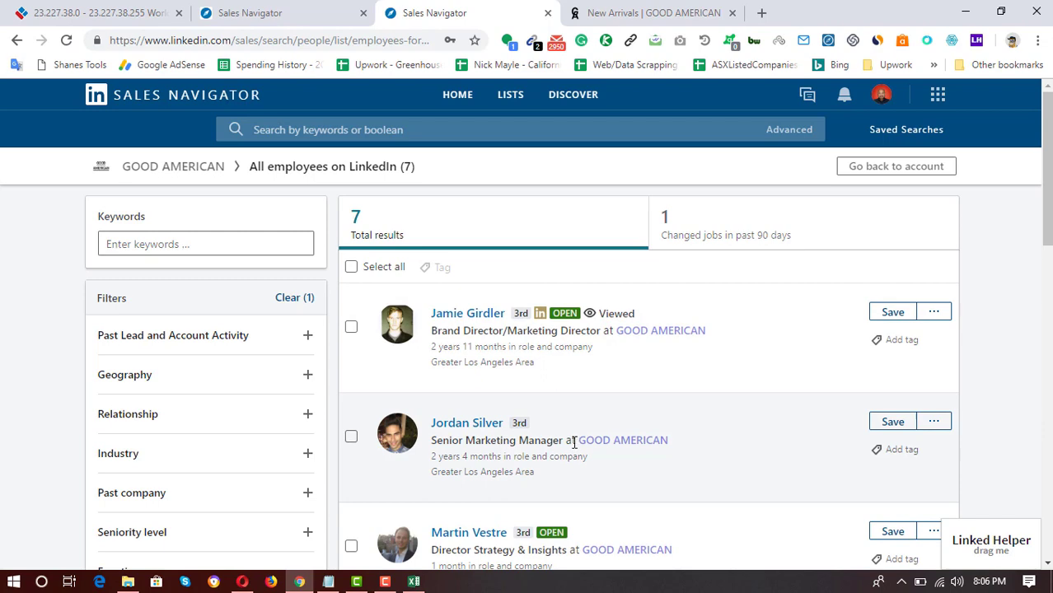
scroll(574, 443, "down", 2)
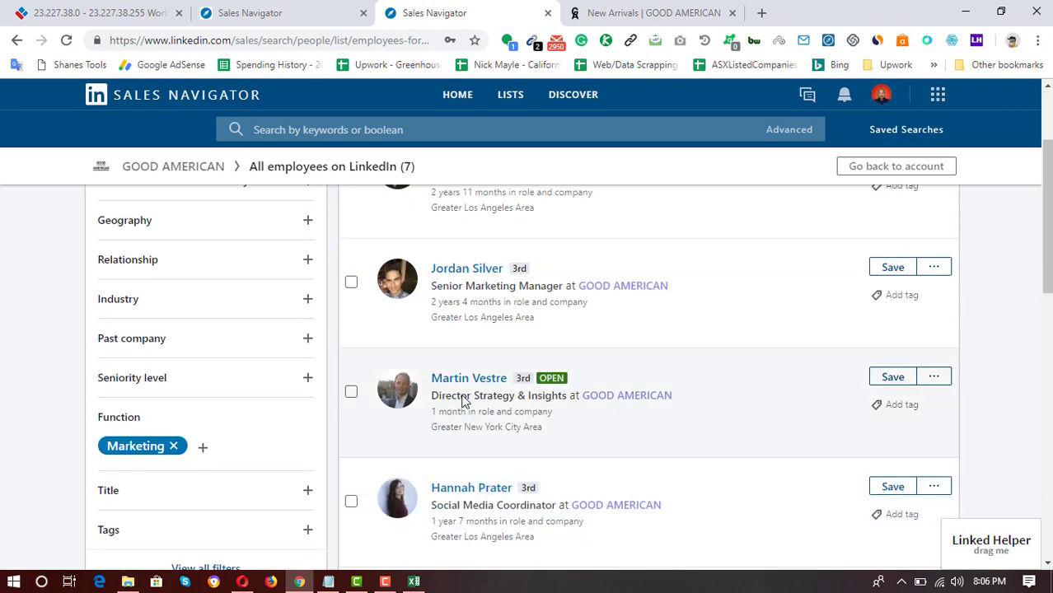
scroll(451, 425, "down", 2)
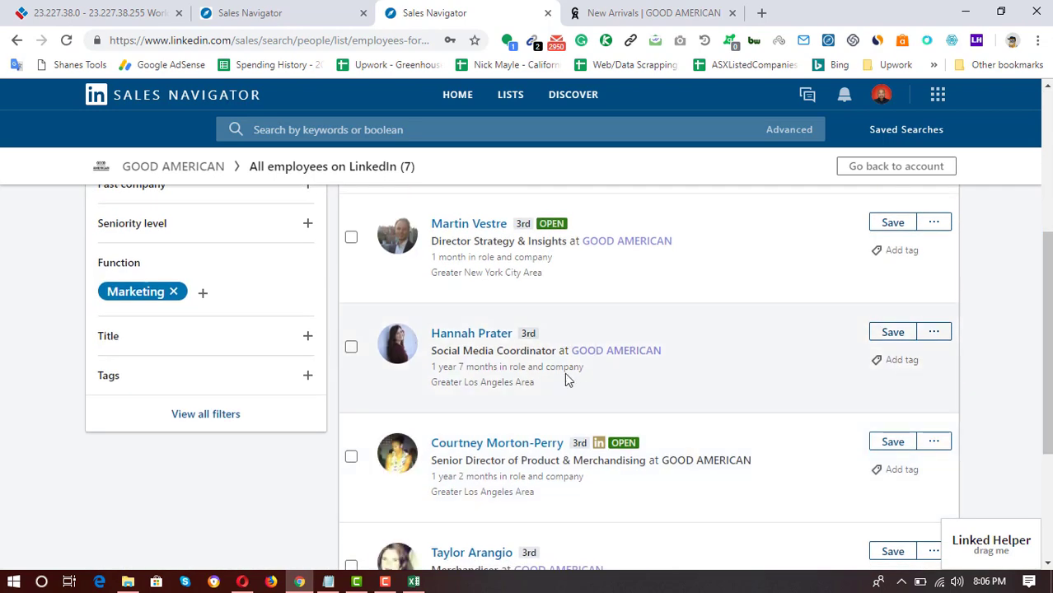
scroll(581, 369, "down", 1)
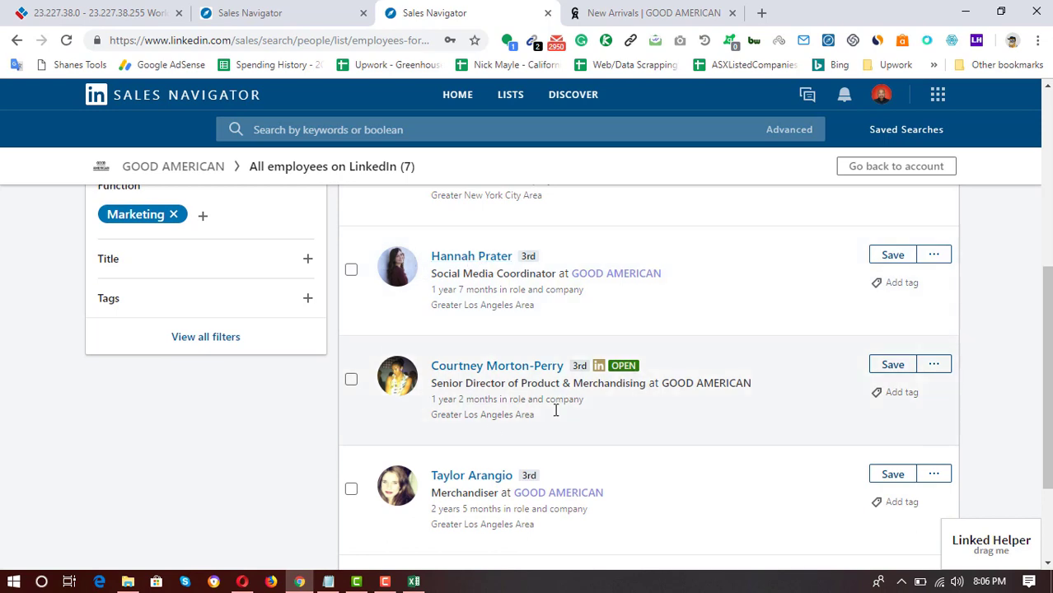
scroll(77, 472, "down", 2)
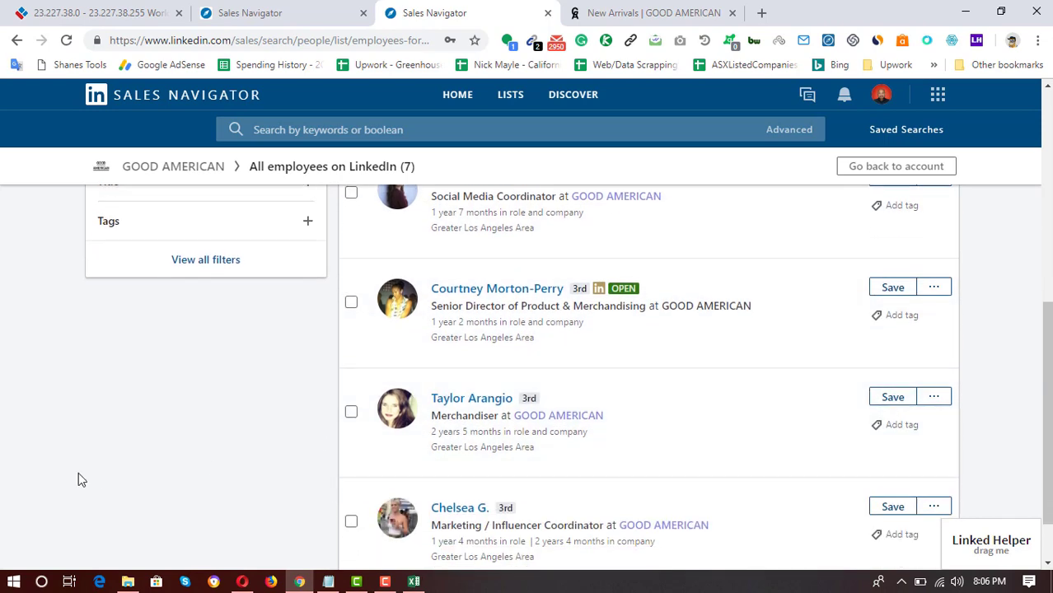
scroll(589, 424, "up", 7)
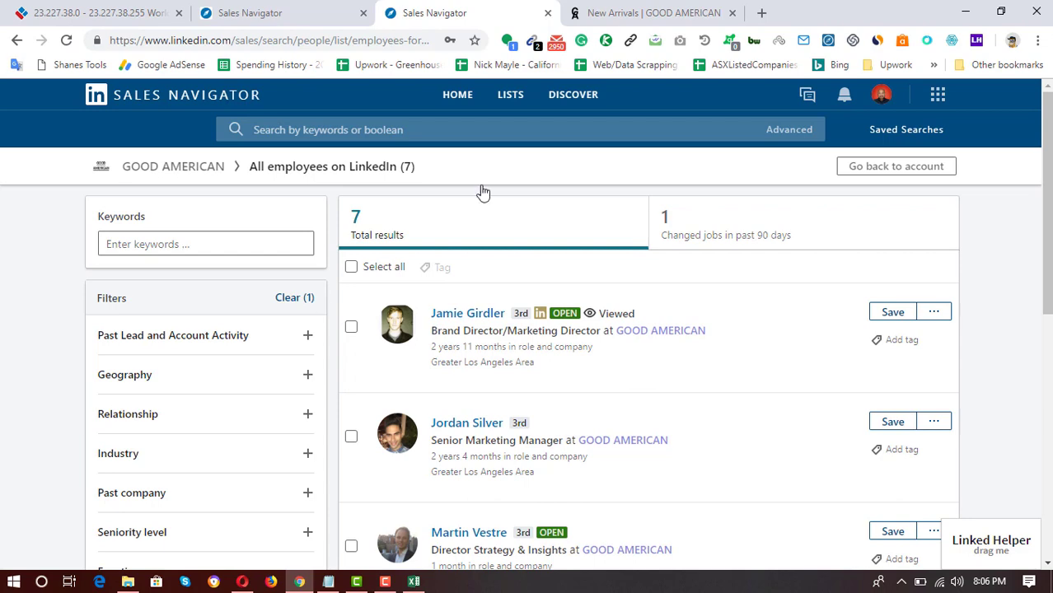
- Close GOOD AMERICAN's employee list and website, and open the Love Your Melon account from the company results in a new tab
left_click(547, 13)
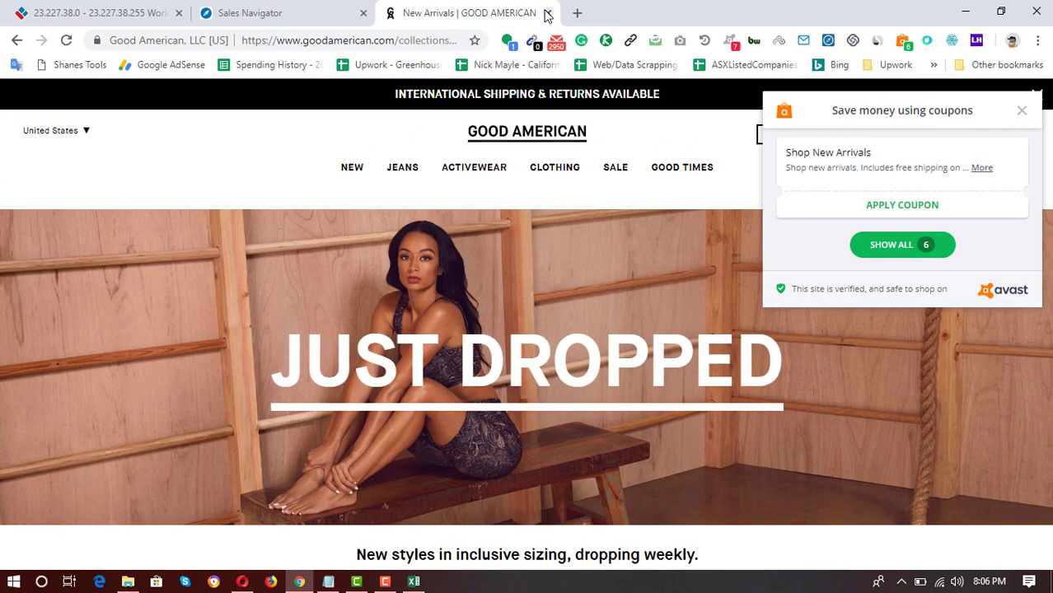
left_click(547, 13)
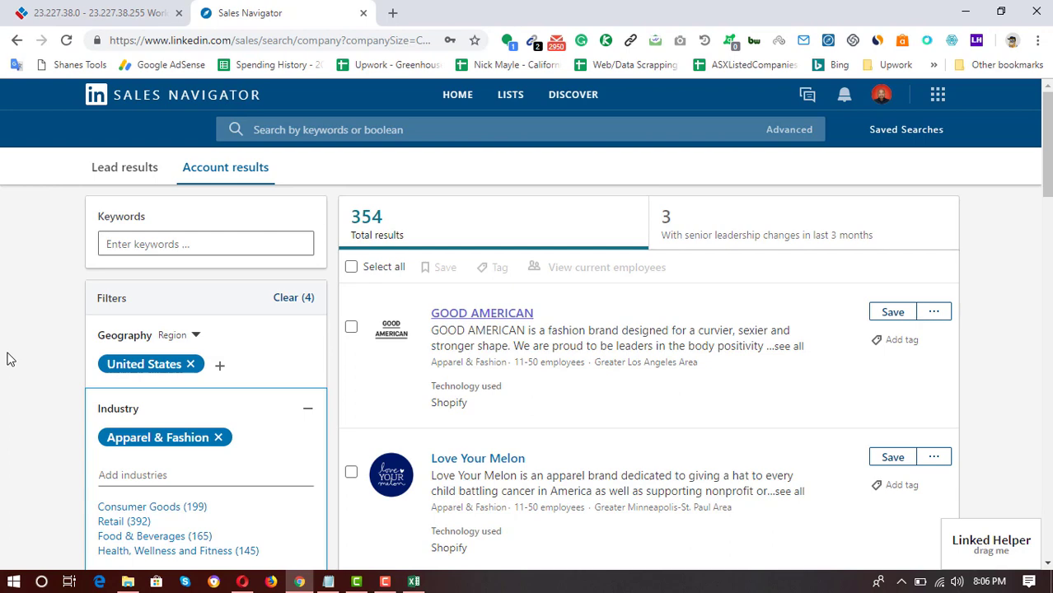
scroll(716, 369, "down", 2)
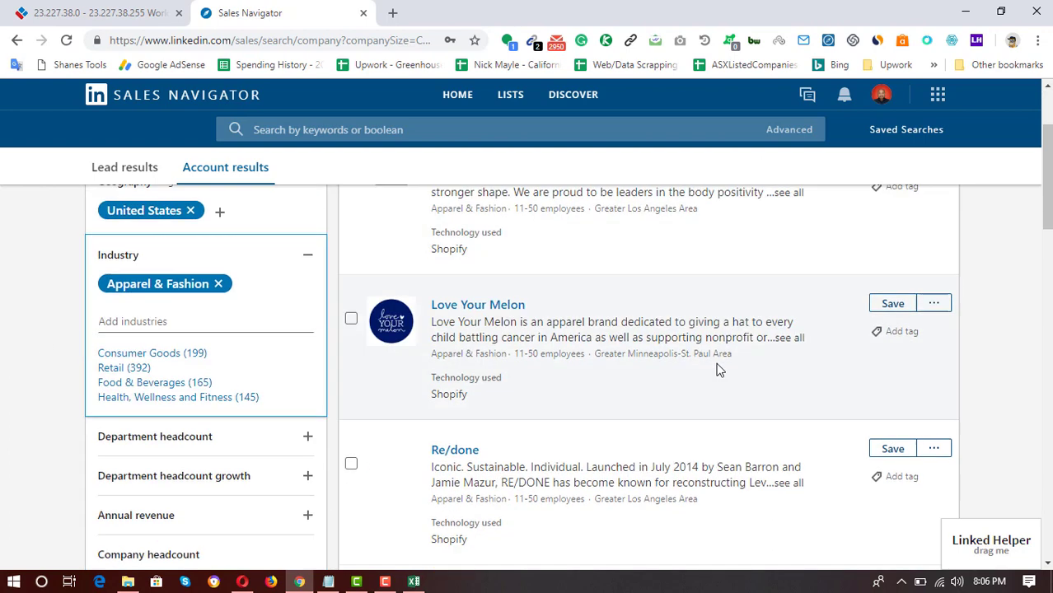
right_click(493, 308)
left_click(518, 322)
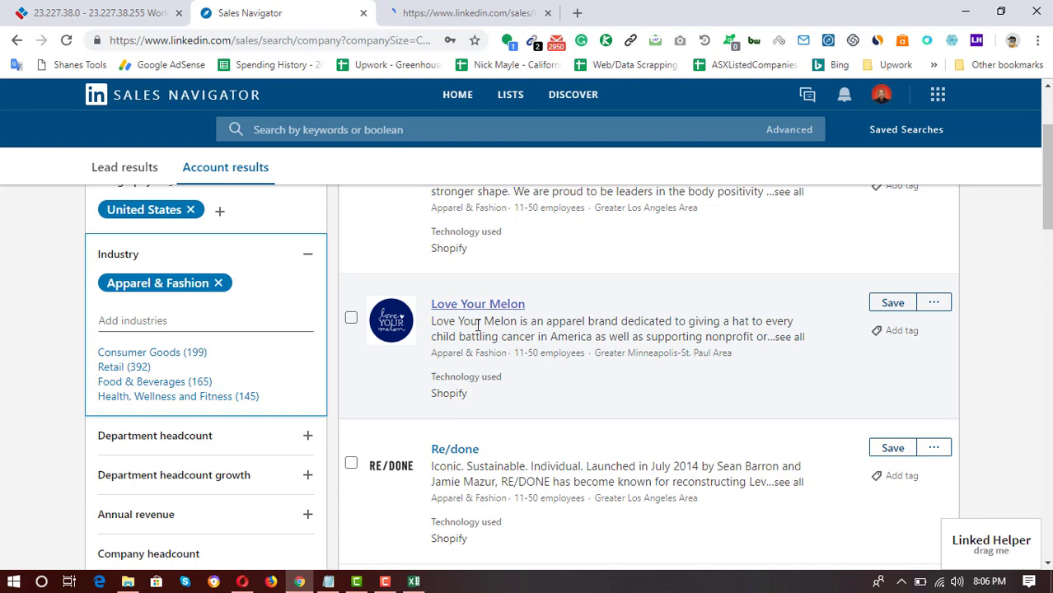
left_click(510, 7)
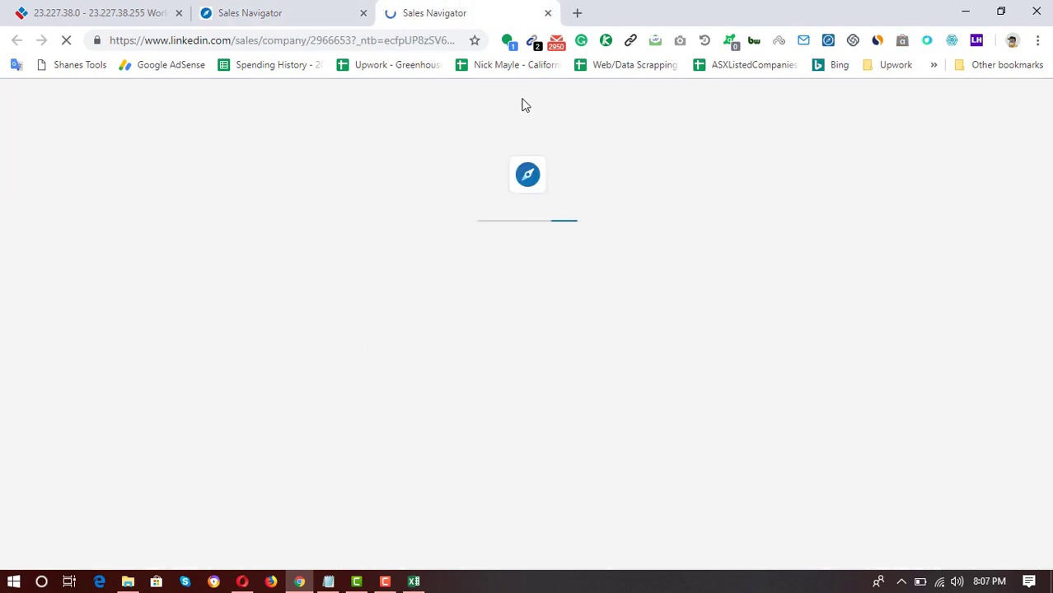
left_click(280, 10)
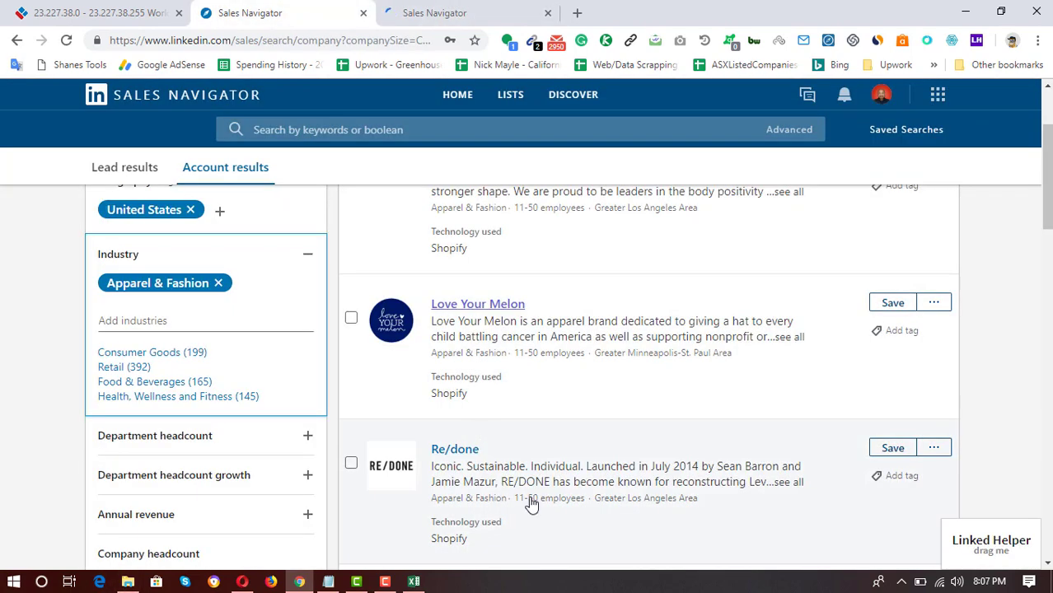
scroll(546, 396, "down", 2)
left_click(478, 10)
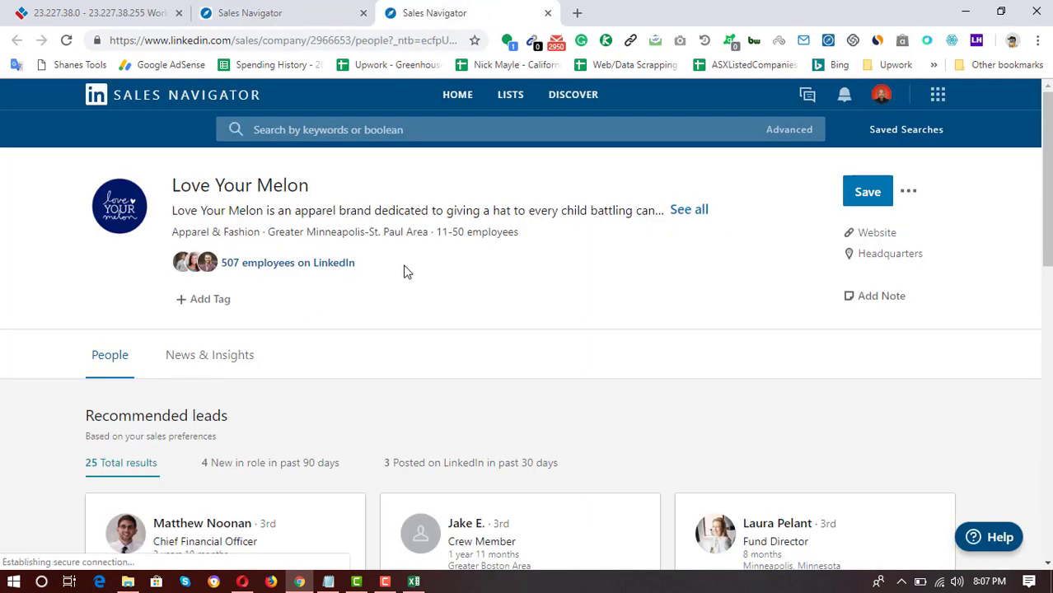
- Open Love Your Melon's full employee list, filter it by the seniority level CXO, and check the matching people's job titles
left_click(264, 262)
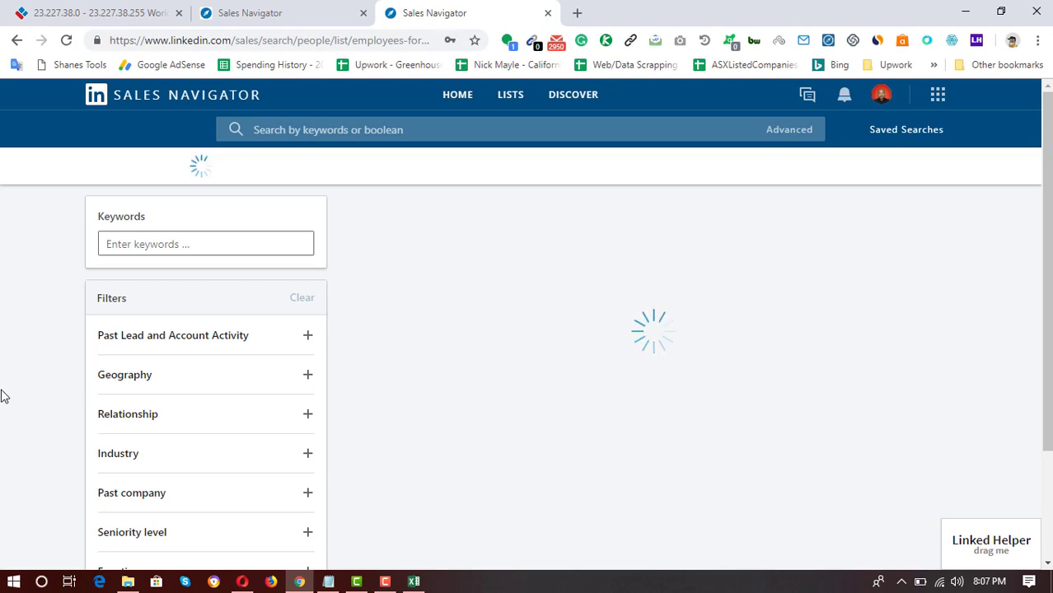
scroll(2, 396, "down", 4)
scroll(118, 392, "up", 1)
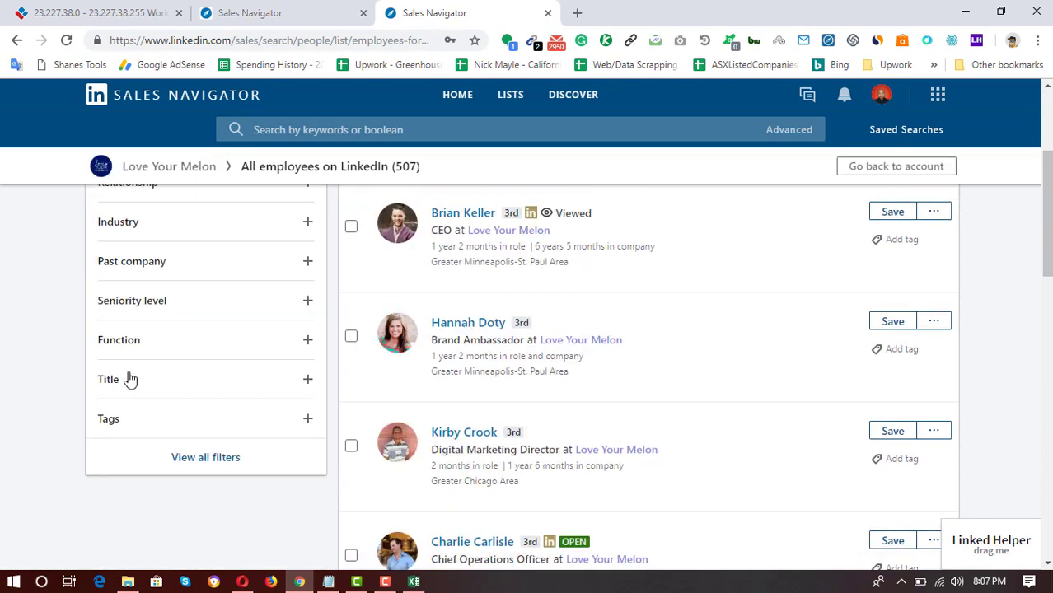
left_click(177, 312)
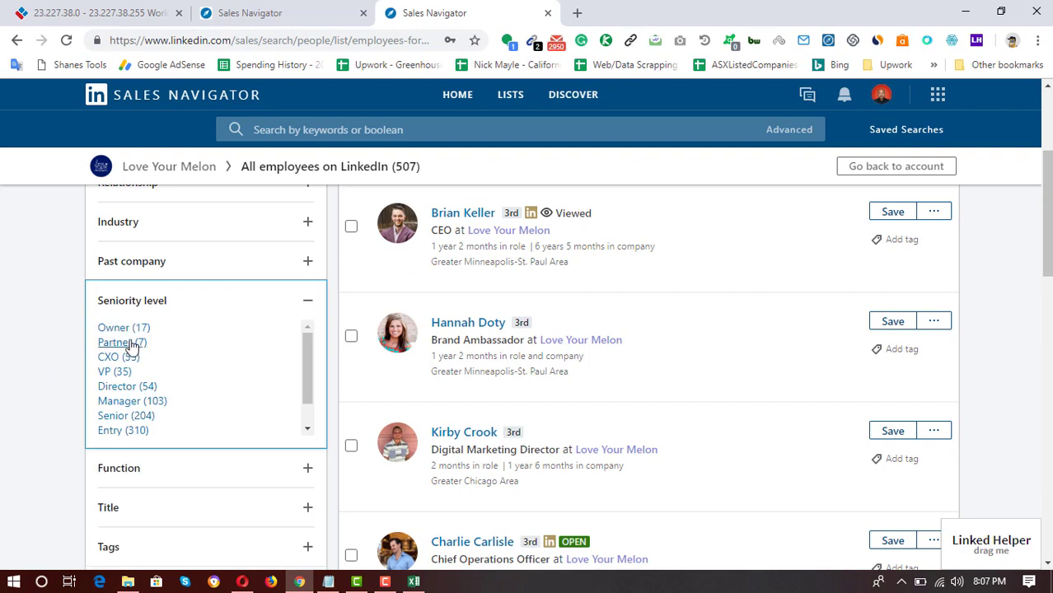
left_click(114, 358)
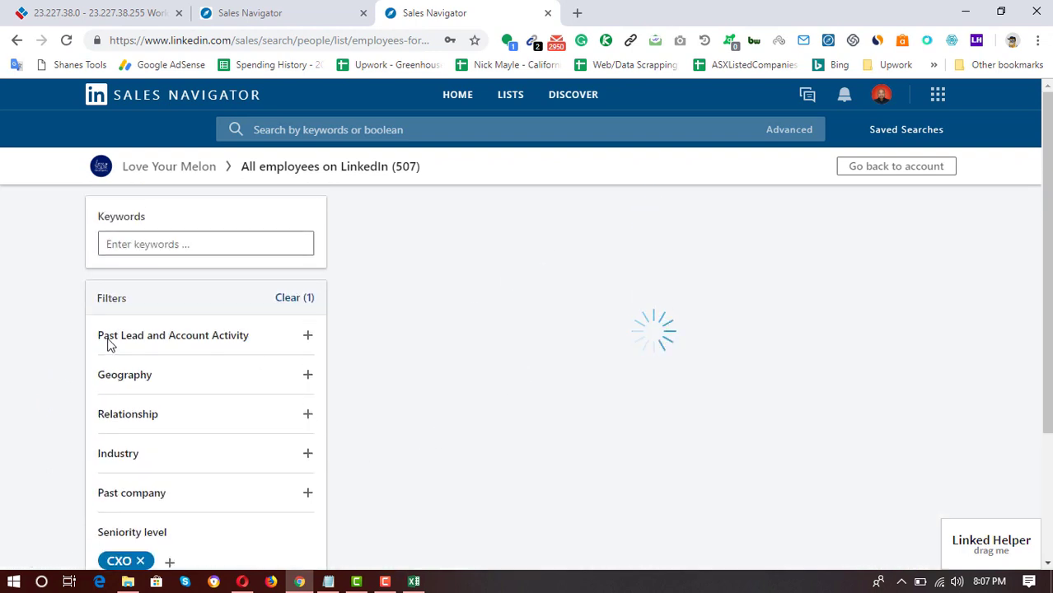
scroll(683, 327, "down", 2)
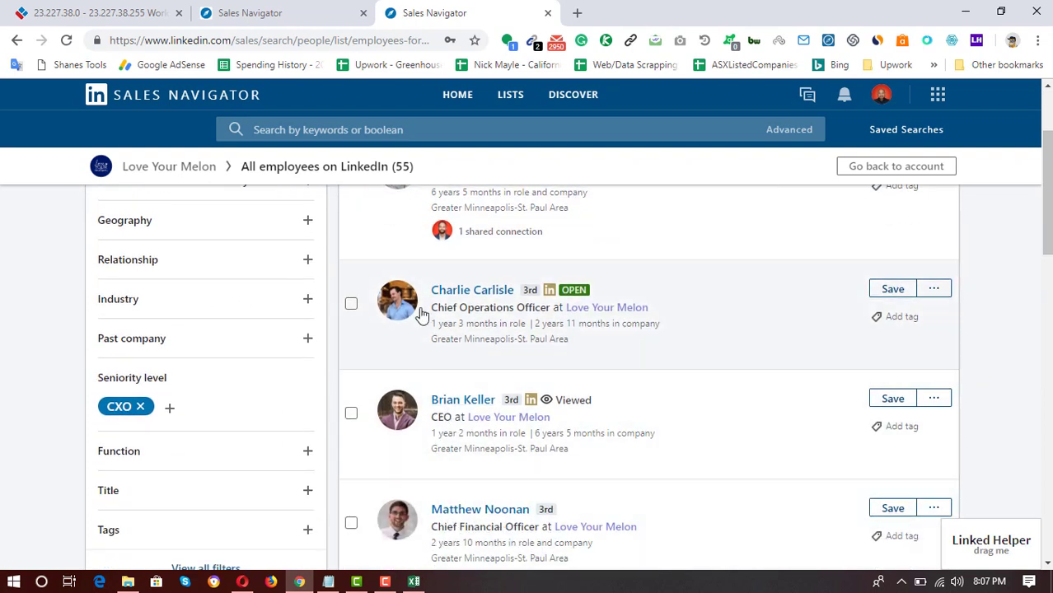
scroll(577, 338, "up", 2)
scroll(502, 354, "down", 6)
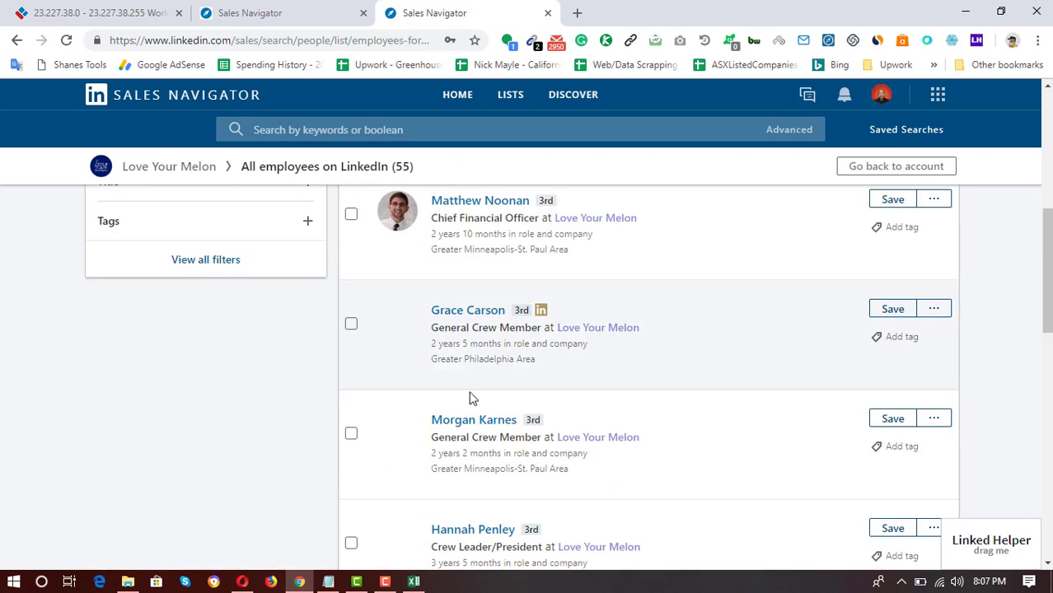
scroll(113, 425, "up", 6)
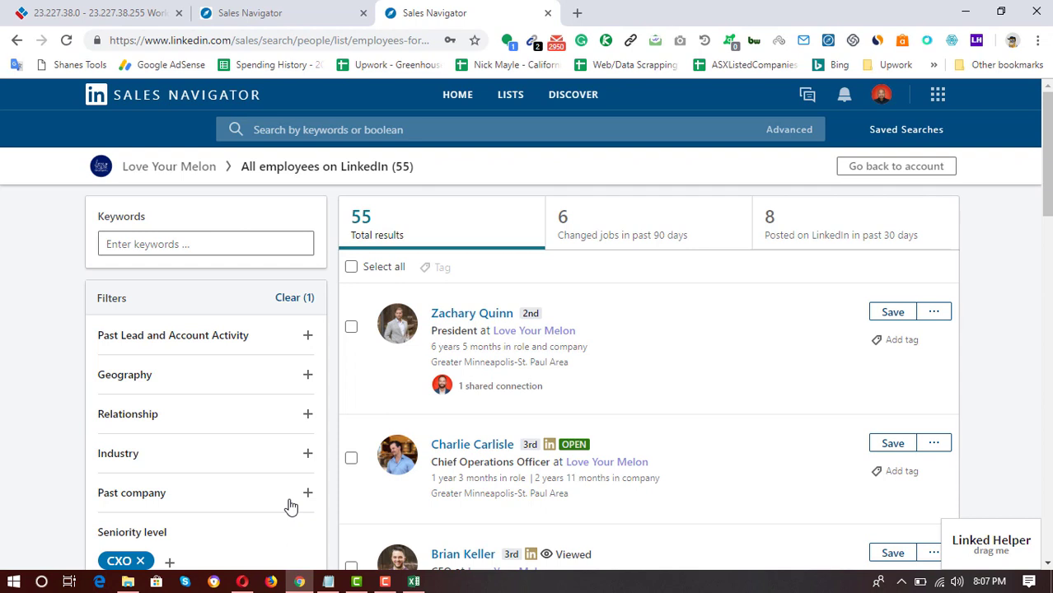
left_click(901, 583)
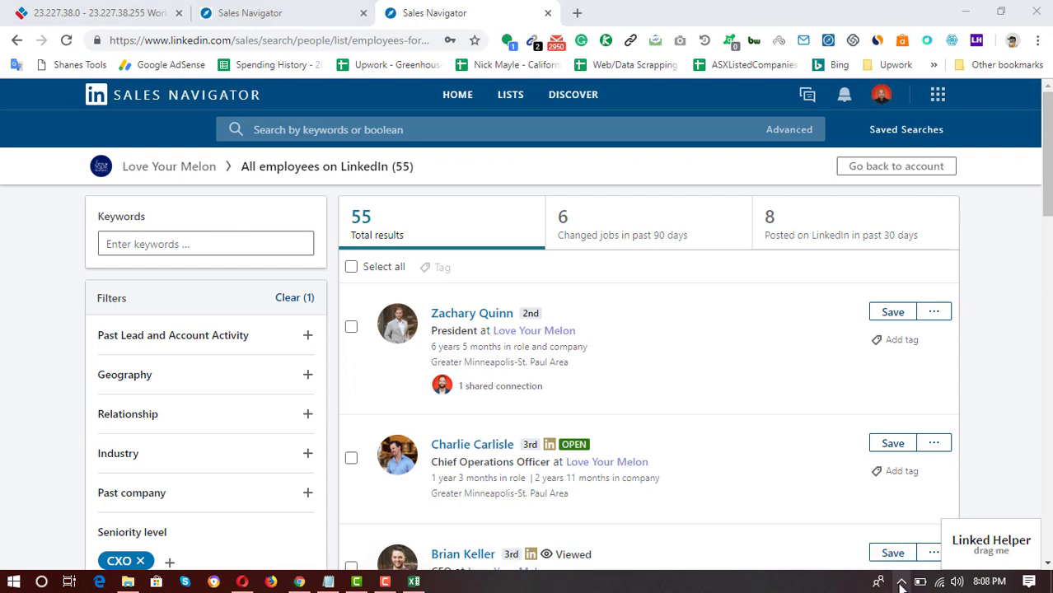